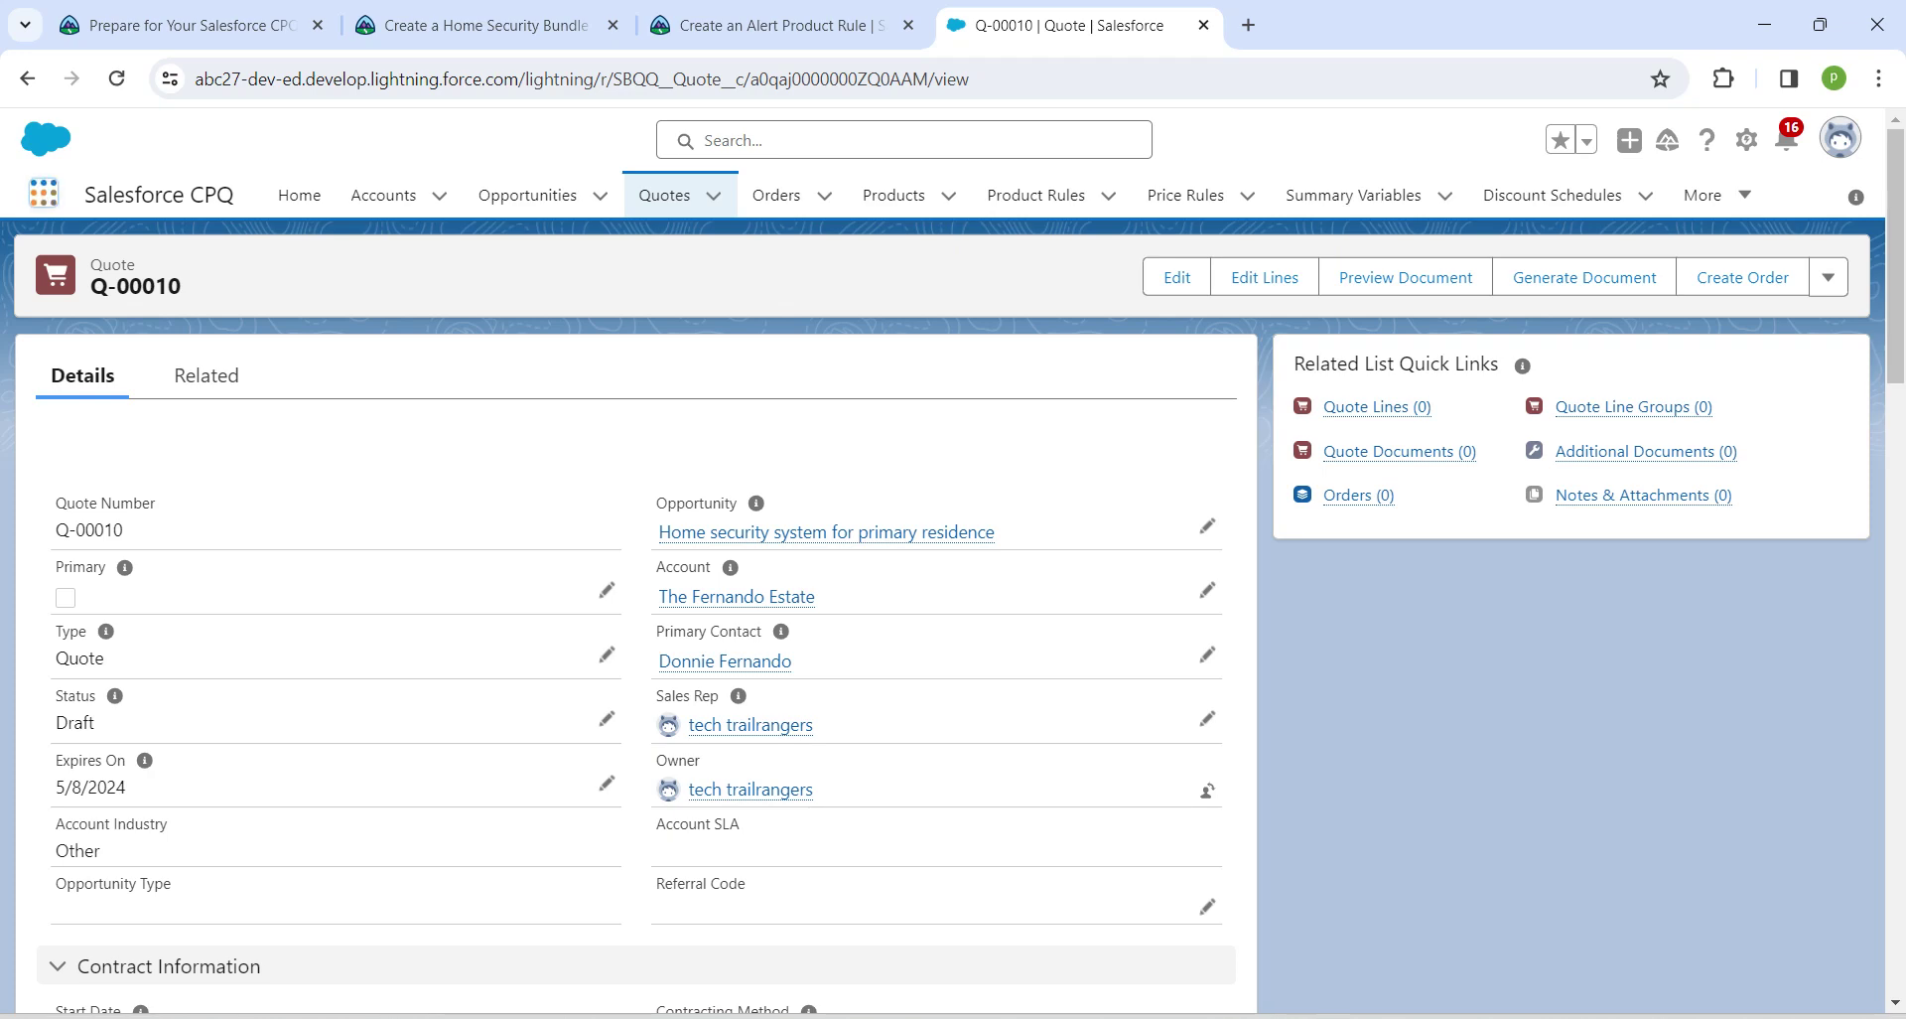
# - Go to the Product Rules list and start a new product rule
pyautogui.click(44, 193)
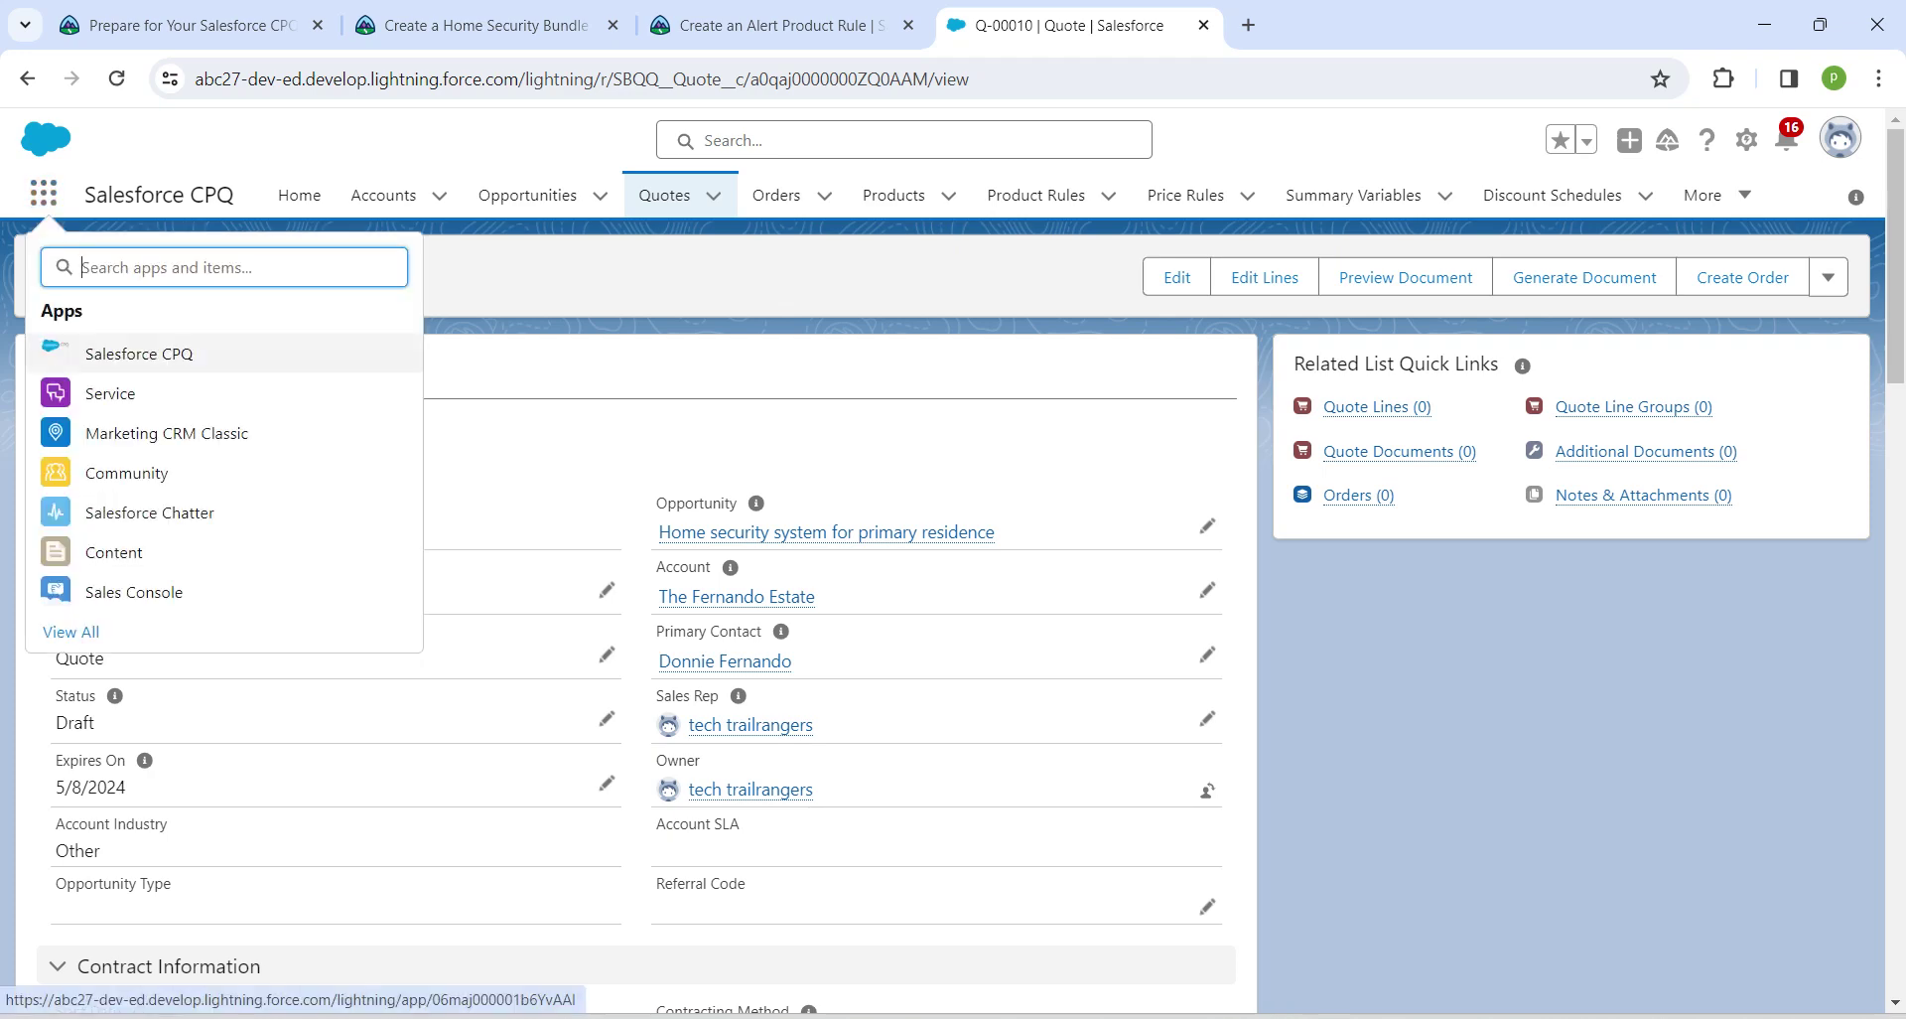
pyautogui.click(1035, 194)
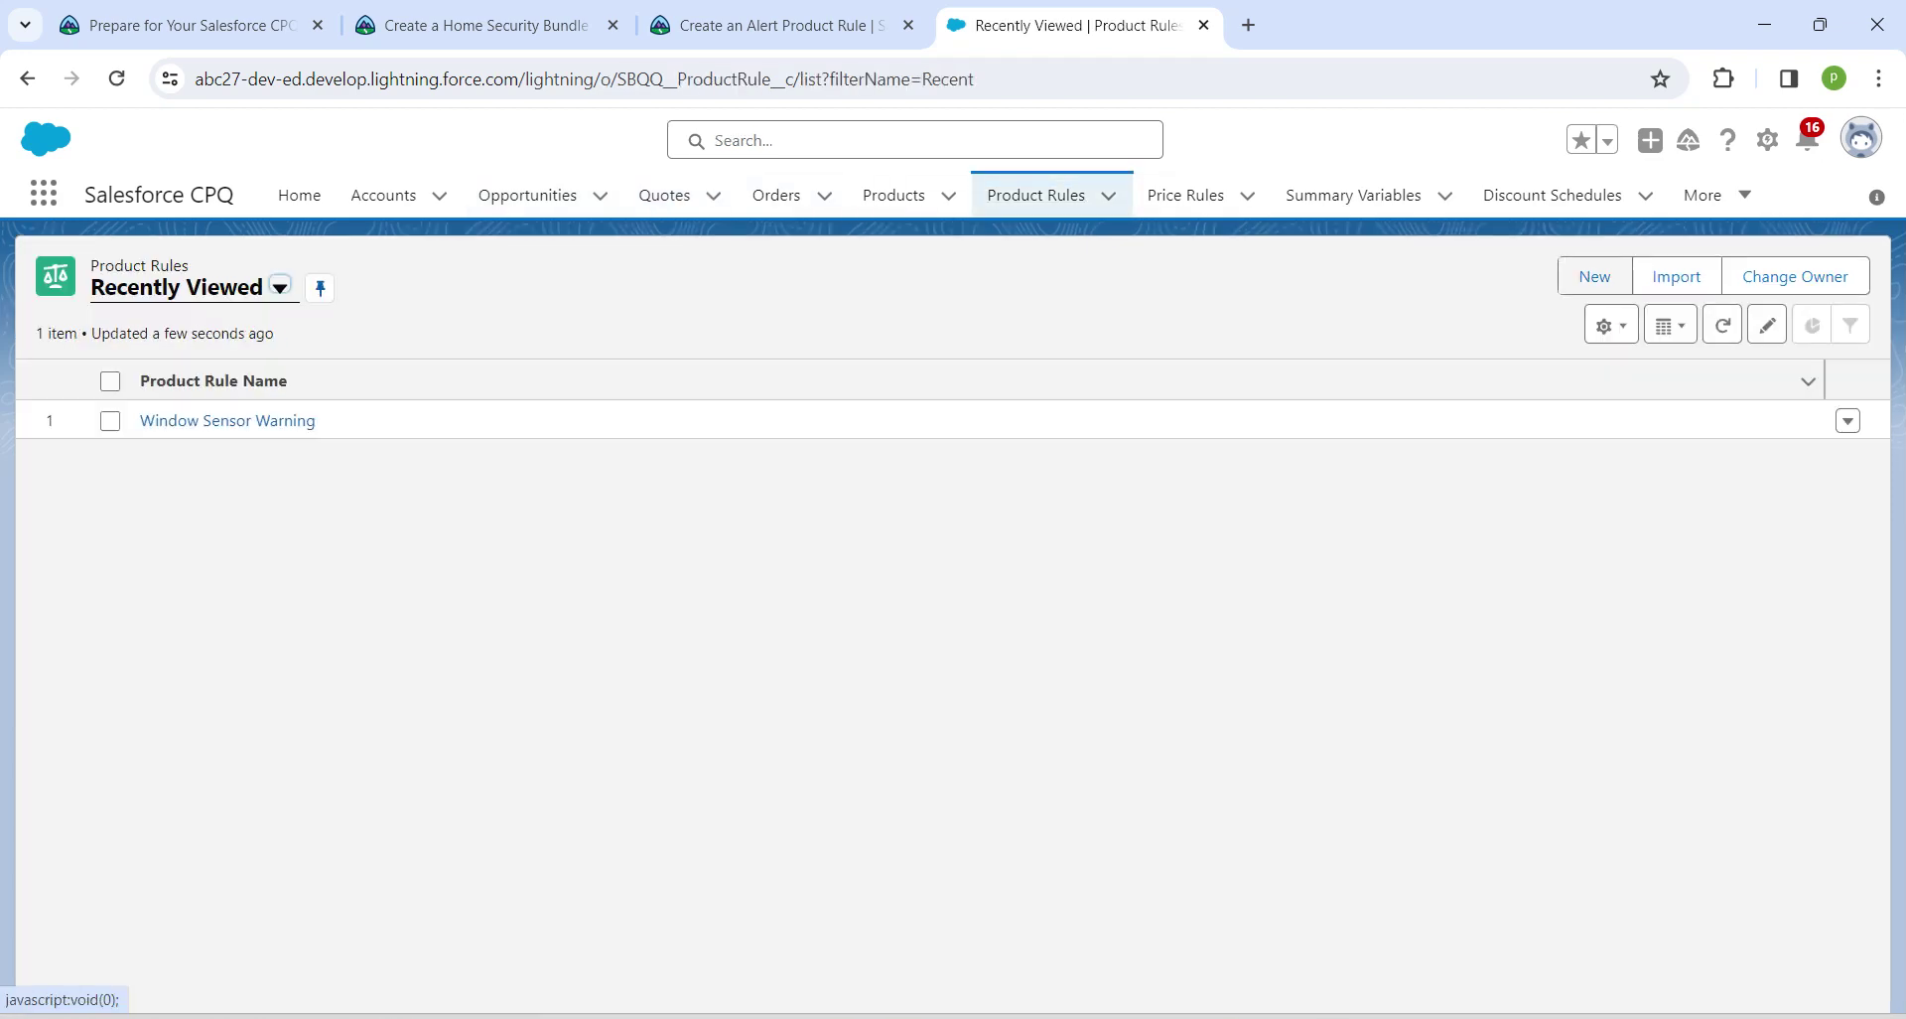
pyautogui.click(1595, 276)
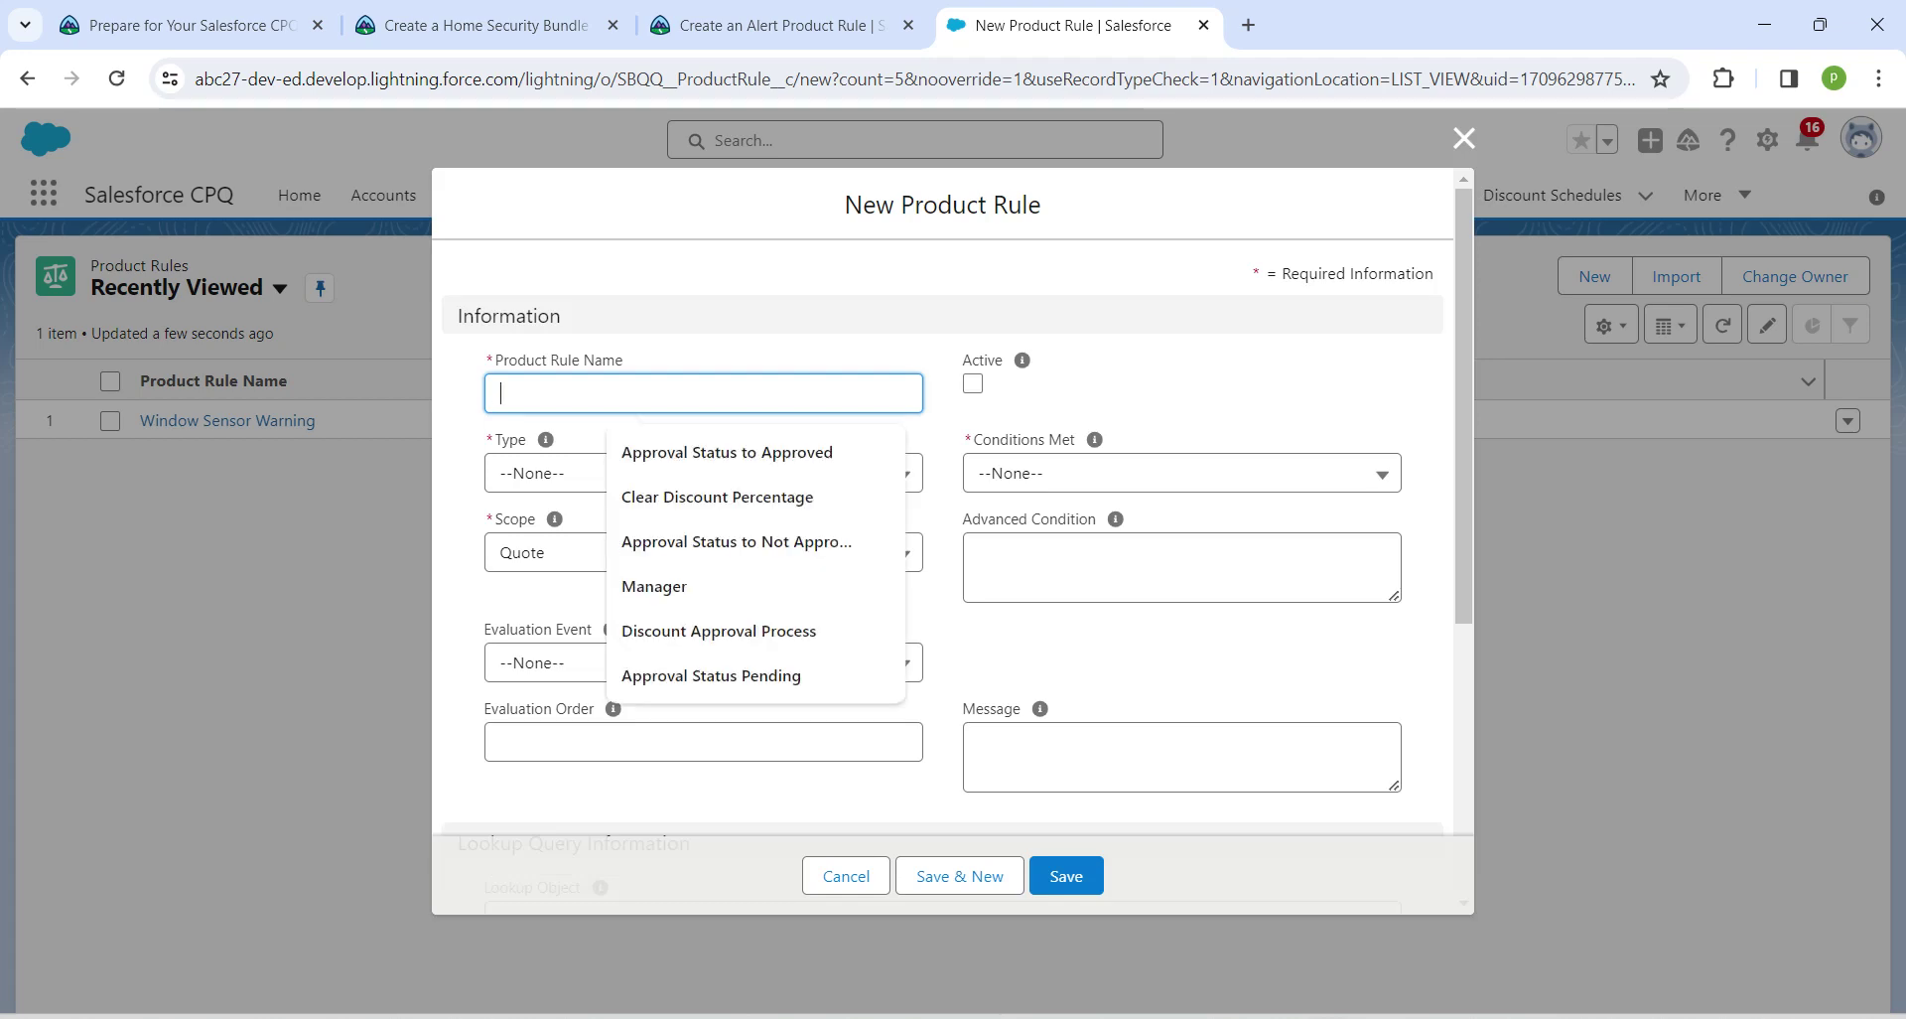
# - Switch to the Trailhead project and open its next step, Create a Selection Product Rule
pyautogui.click(764, 25)
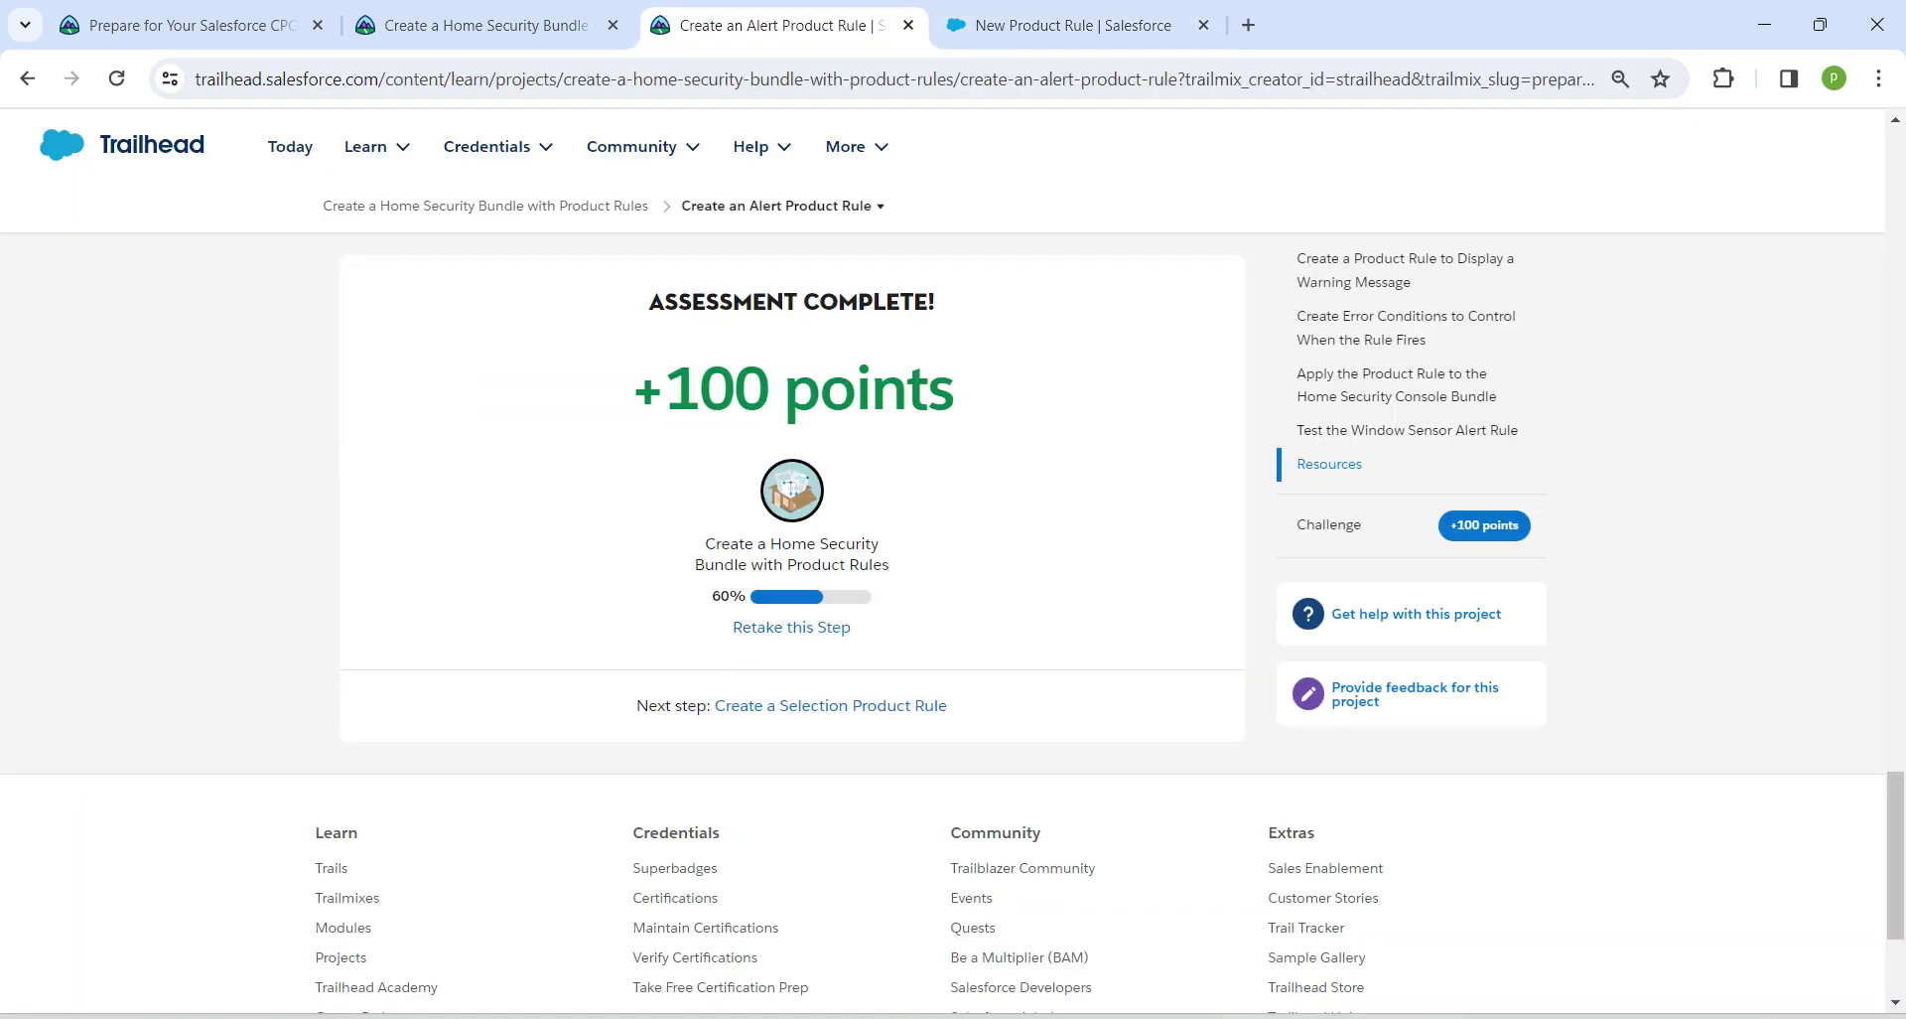
pyautogui.click(830, 705)
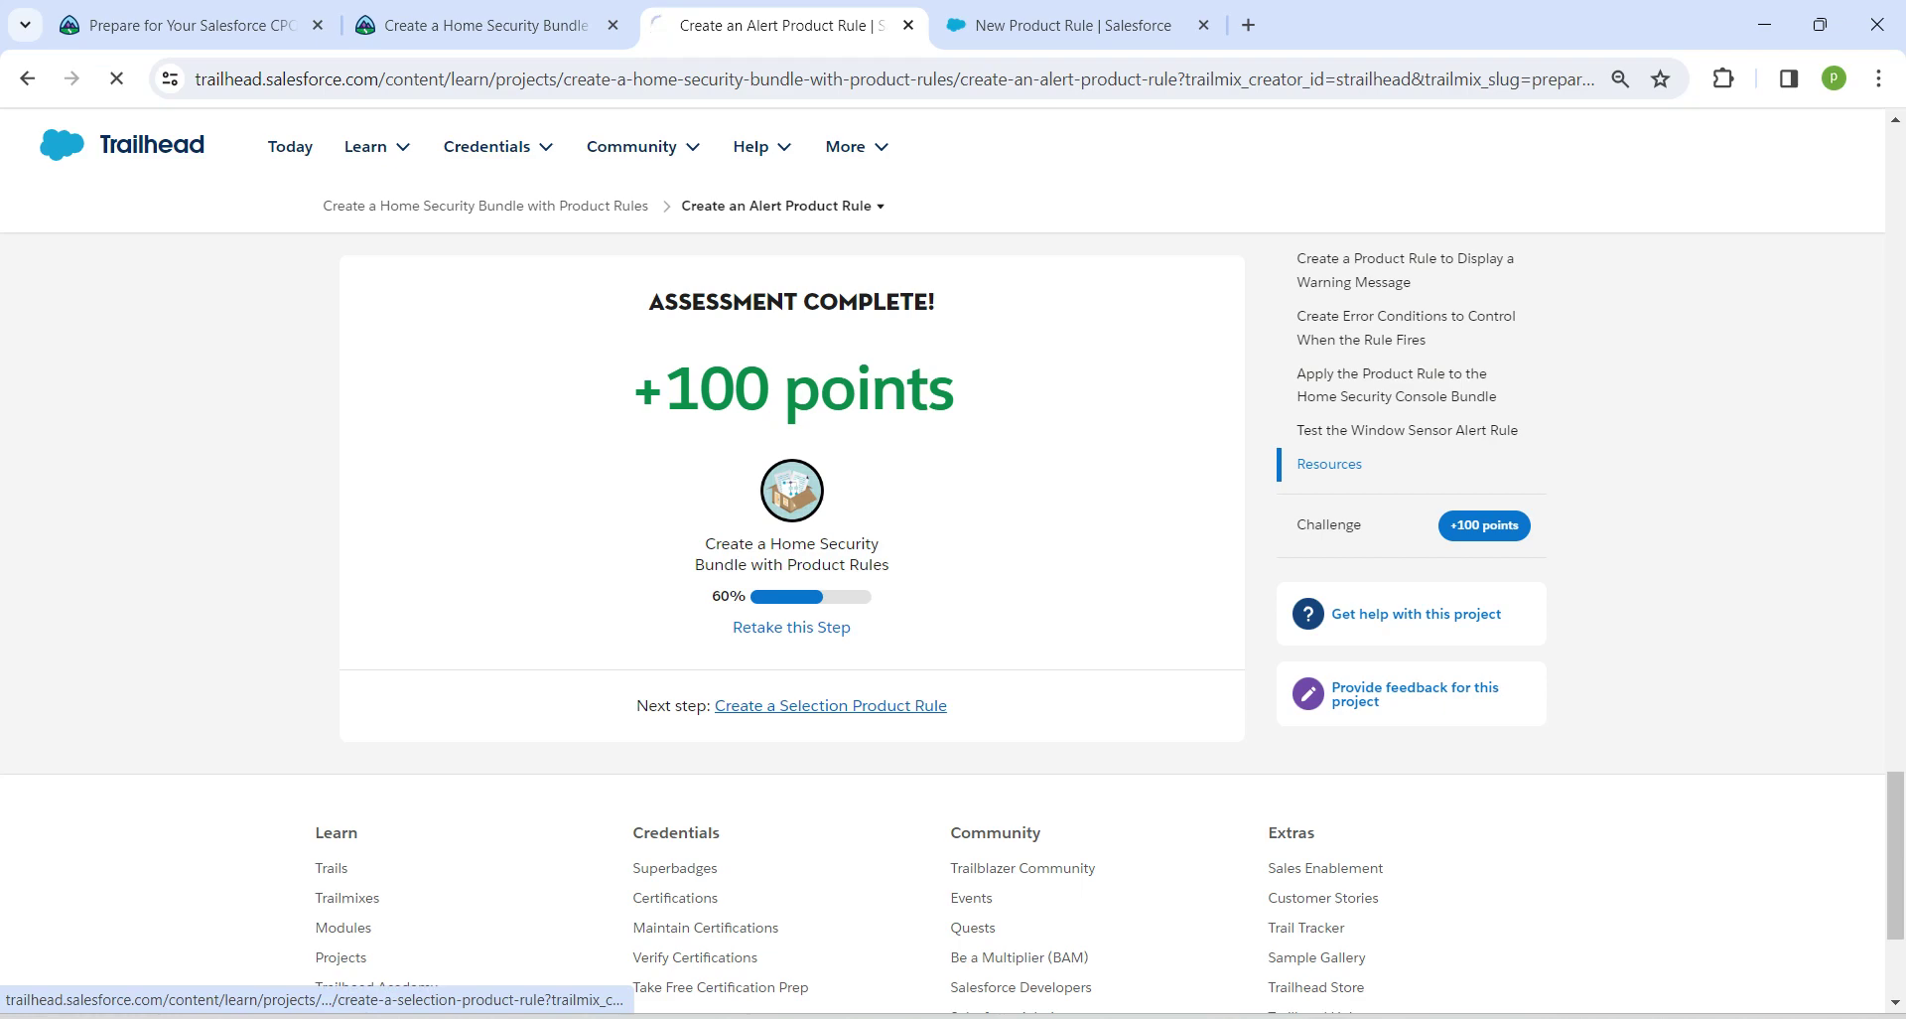
pyautogui.click(1073, 25)
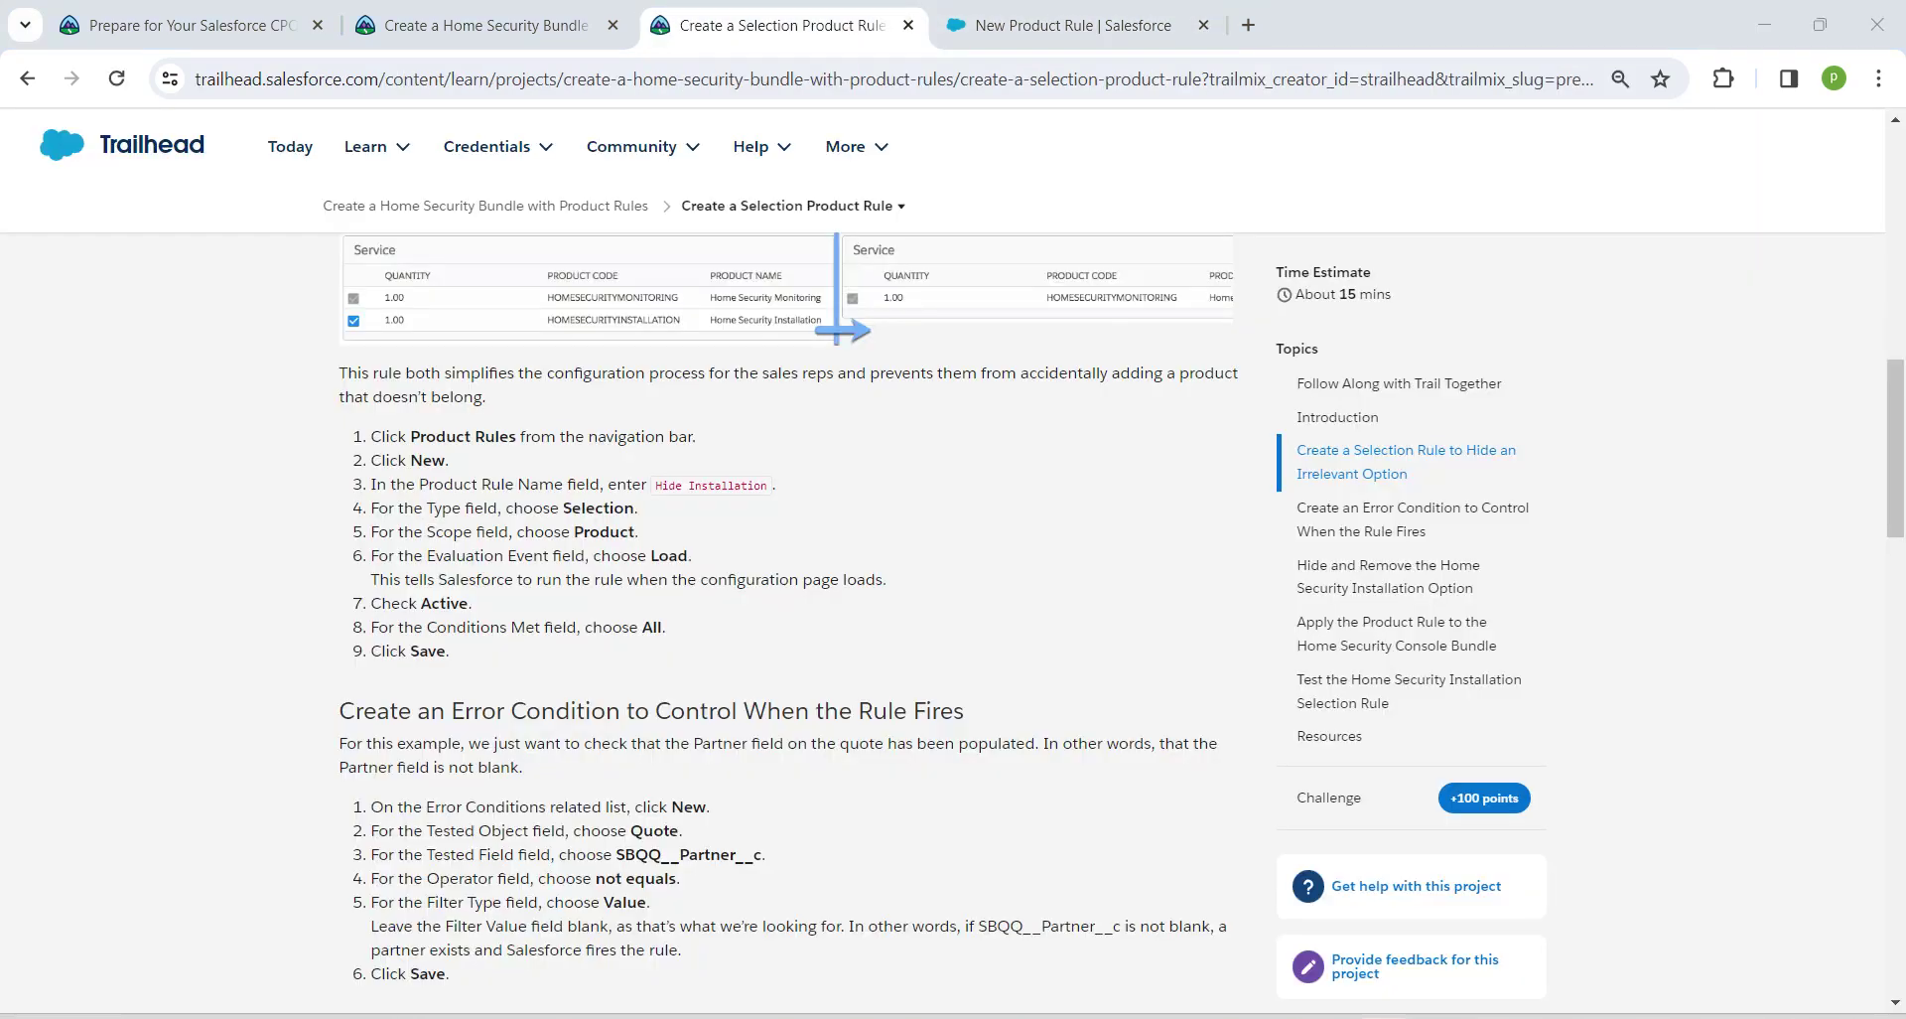
# - Copy the rule name from the Trailhead instructions and name the new Salesforce product rule "Hide Installation"
pyautogui.click(710, 486)
pyautogui.hotkey('ctrl', 'c')
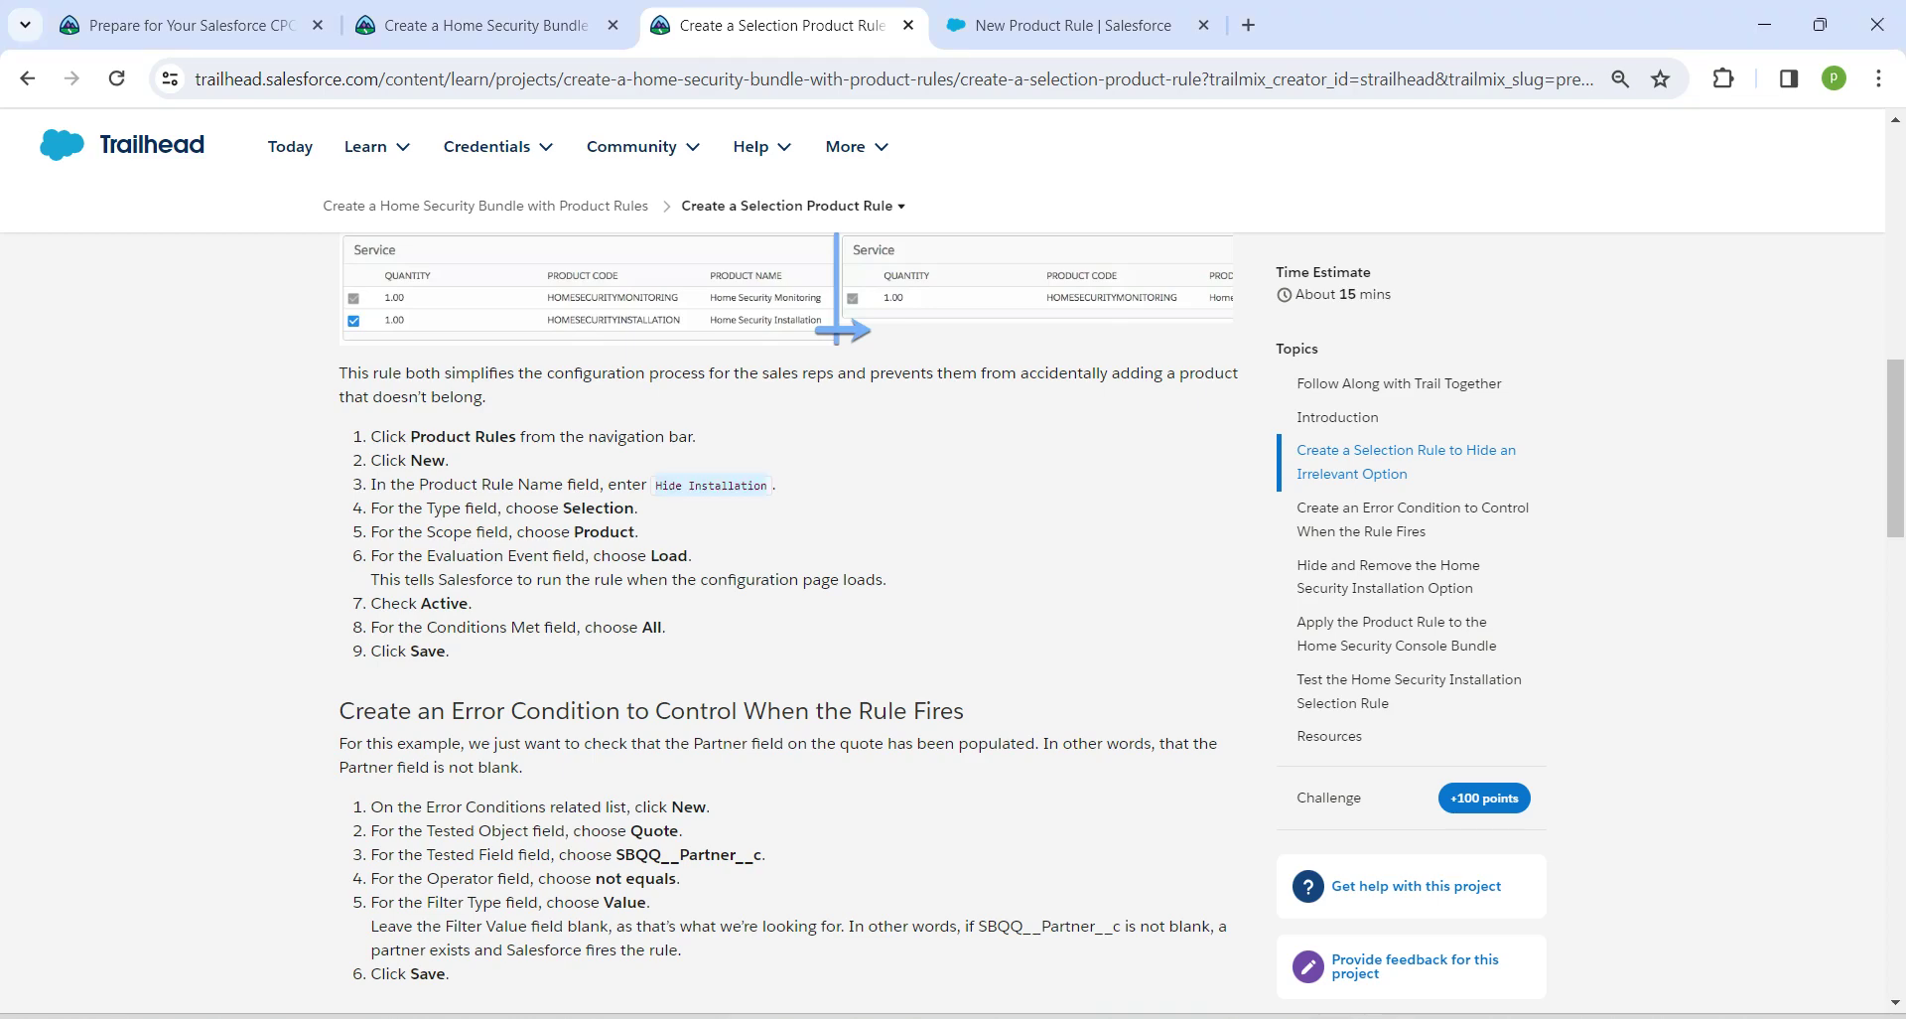
pyautogui.click(1072, 24)
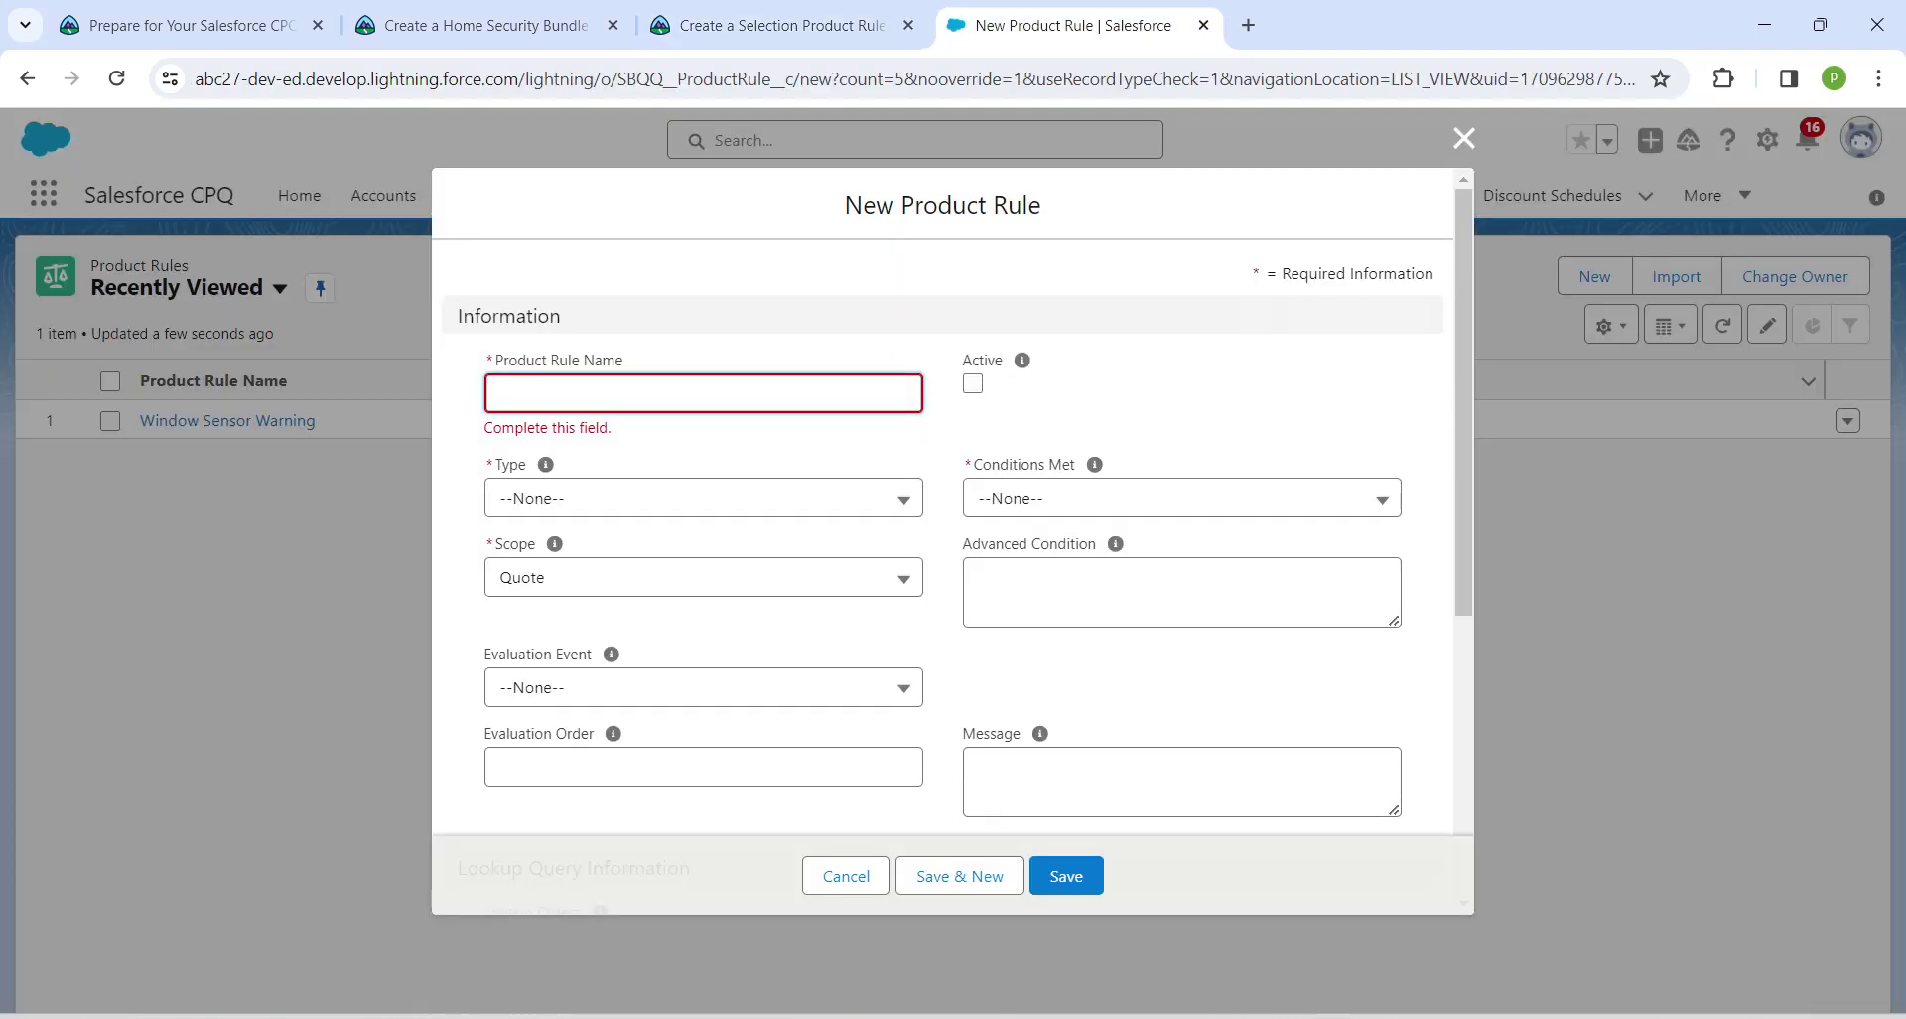
pyautogui.hotkey('ctrl', 'v')
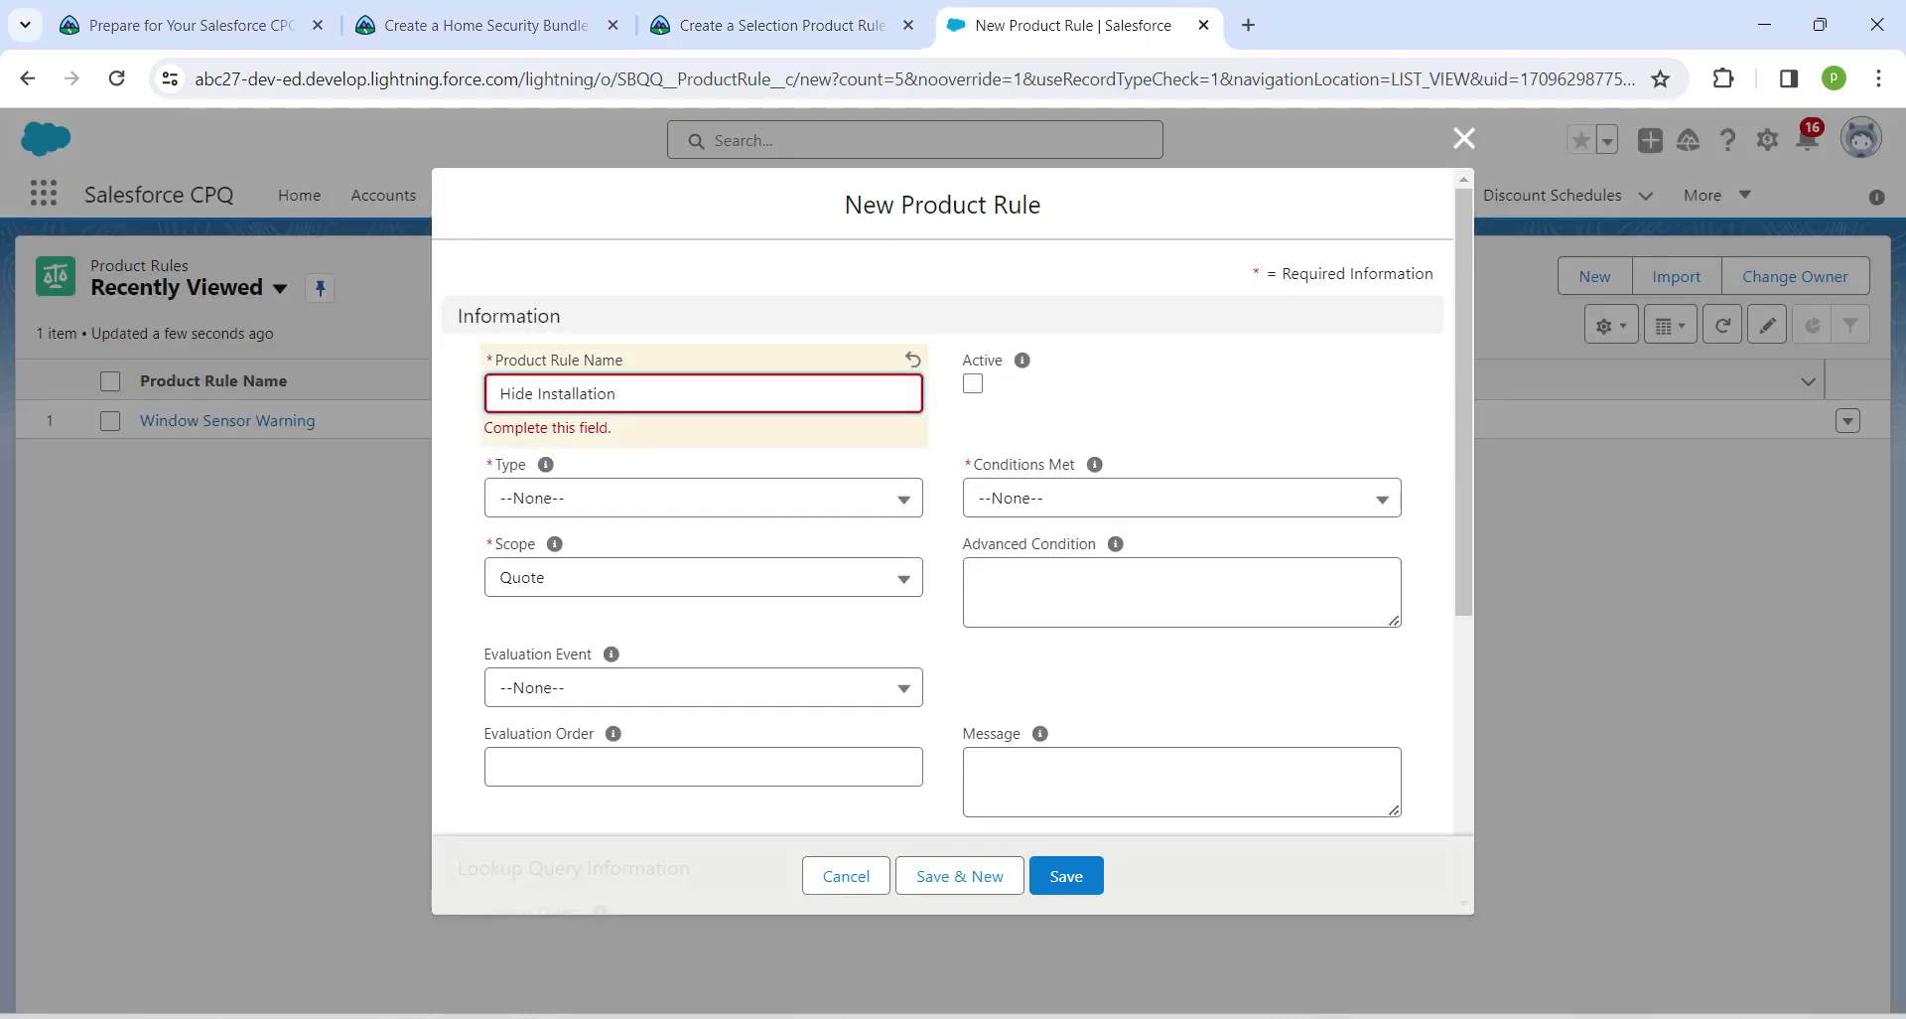
# - Set the product rule's Type to Selection and its Scope to Product
pyautogui.click(703, 488)
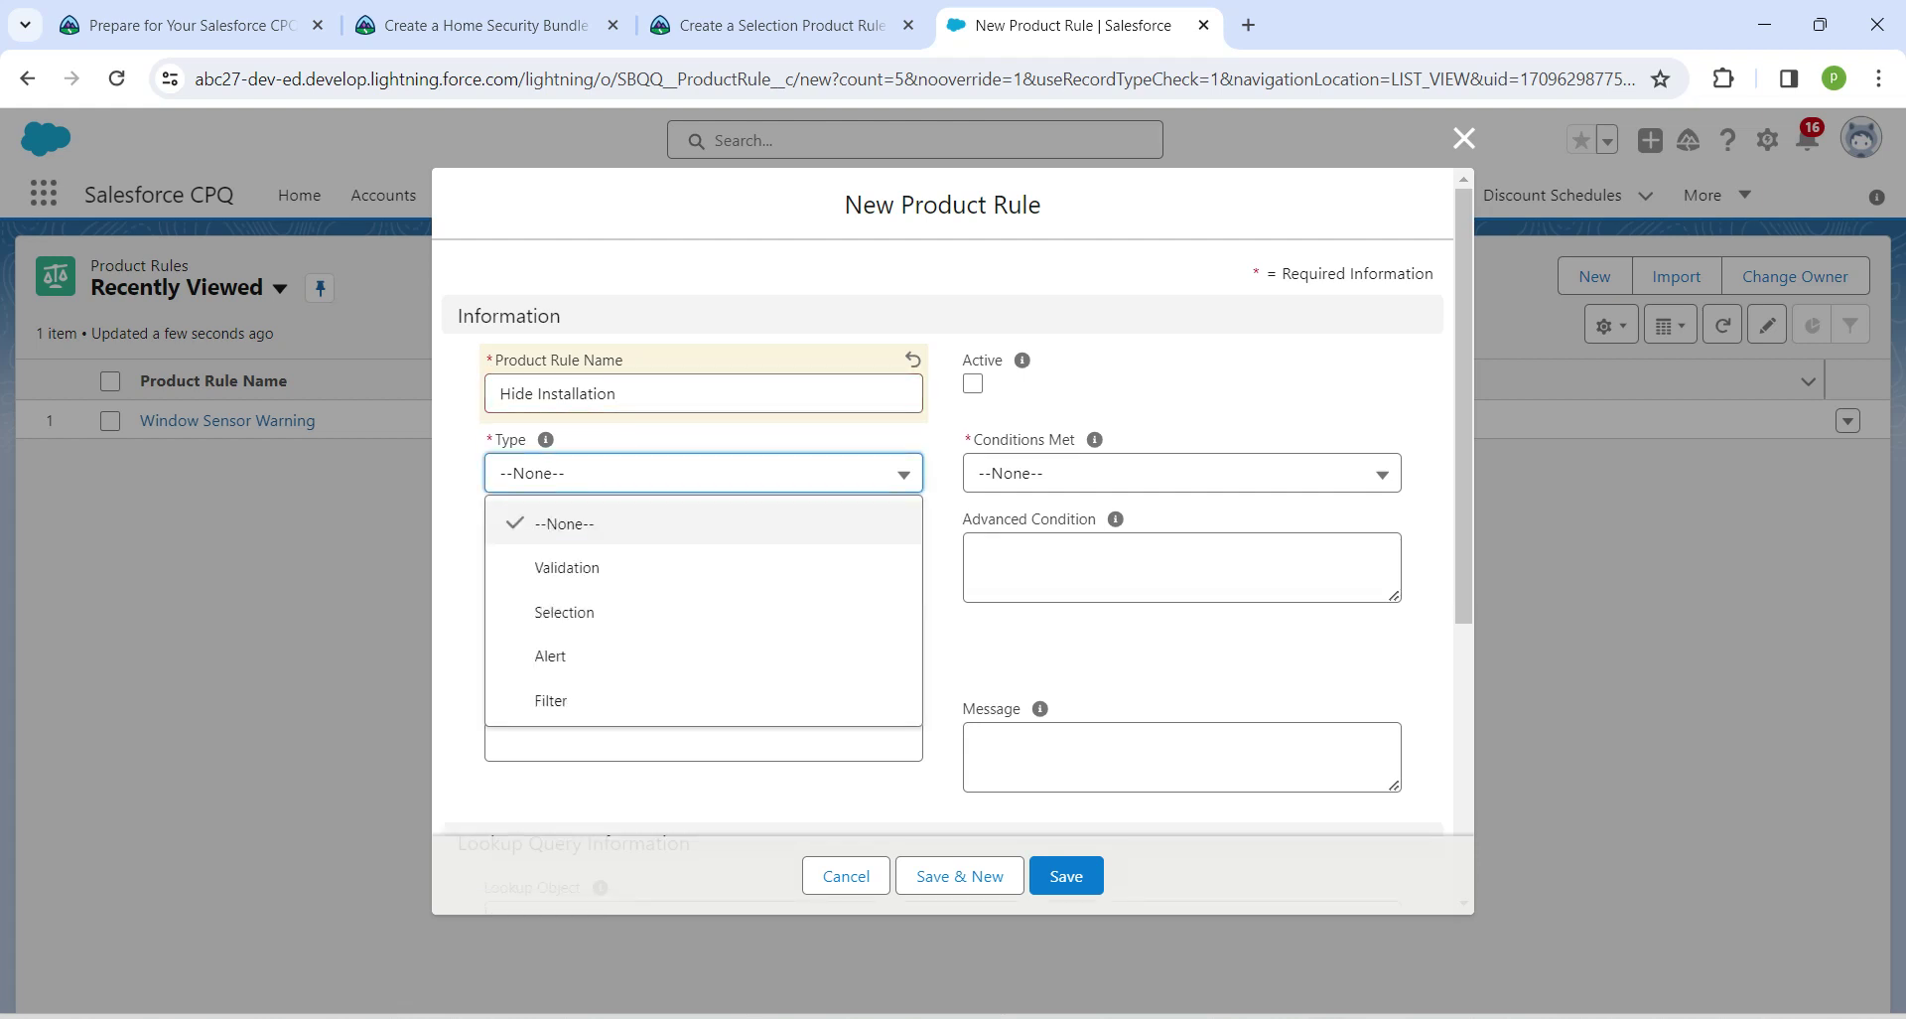
pyautogui.press('Return')
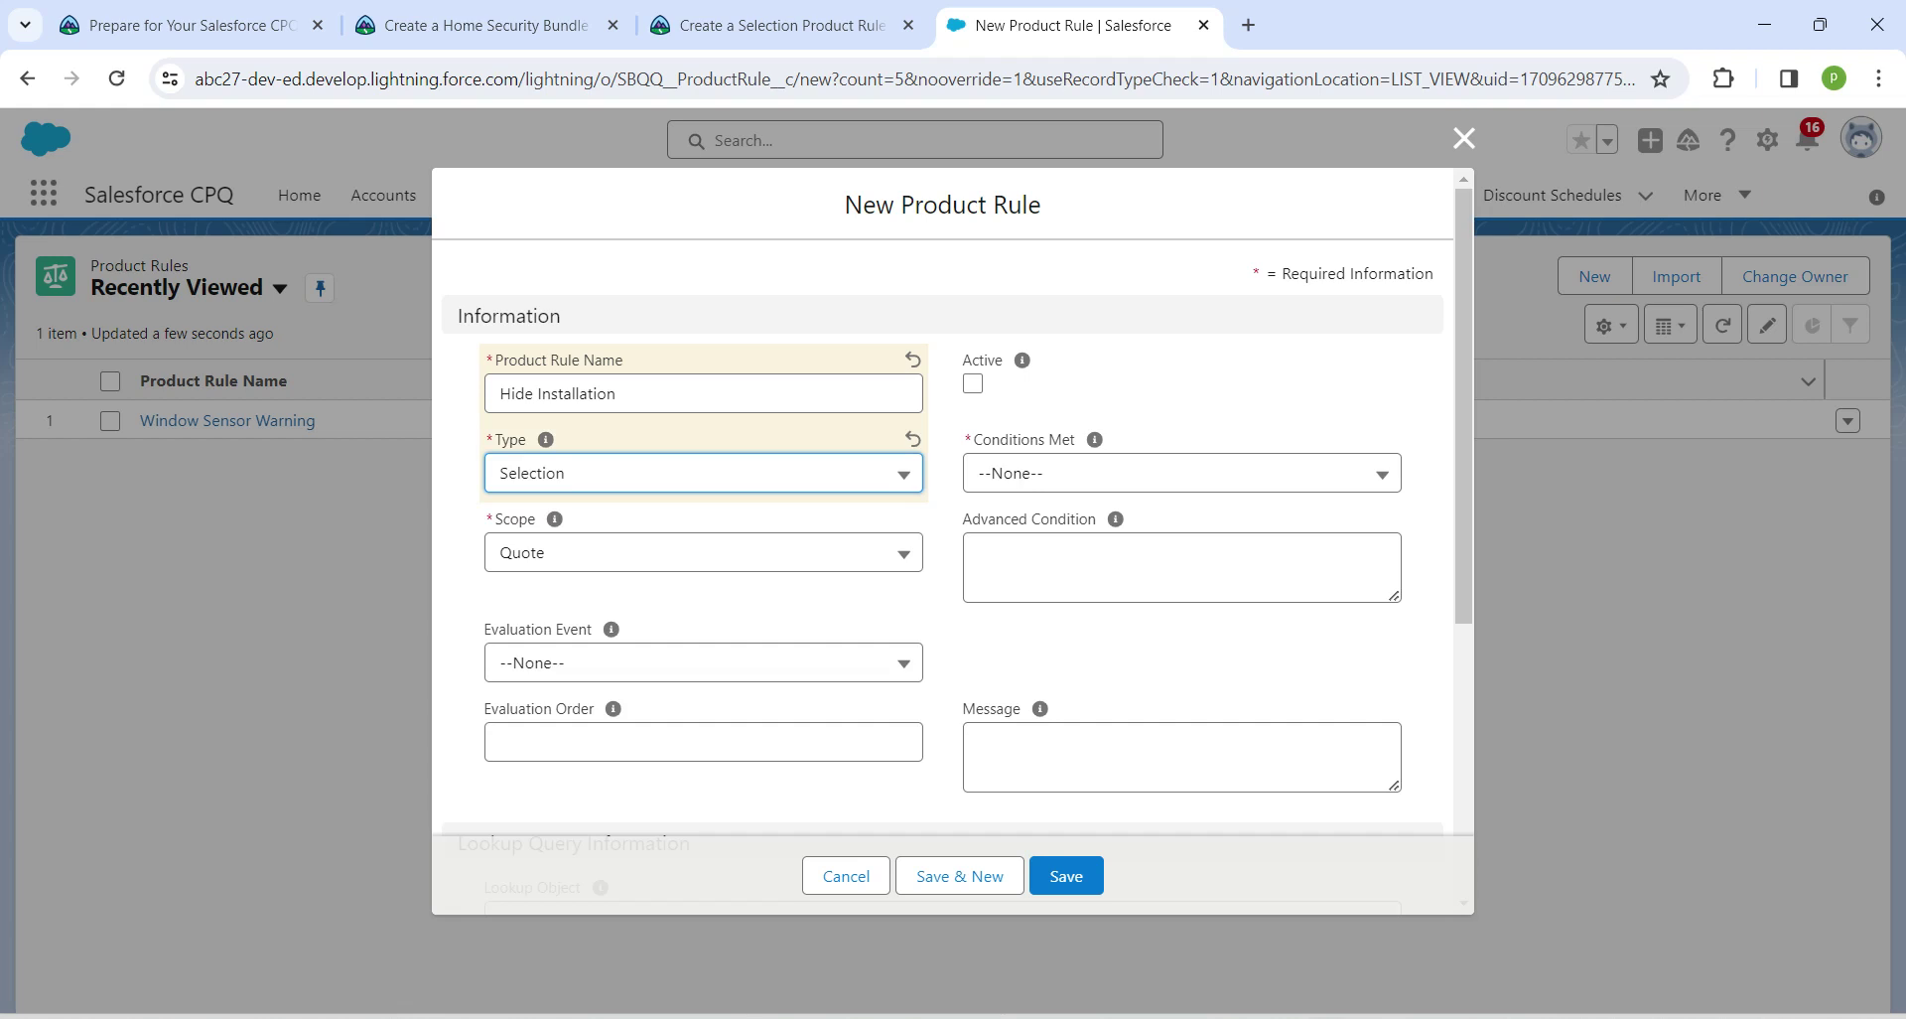
pyautogui.press('Tab')
pyautogui.press('Down')
pyautogui.press('Down')
pyautogui.press('Return')
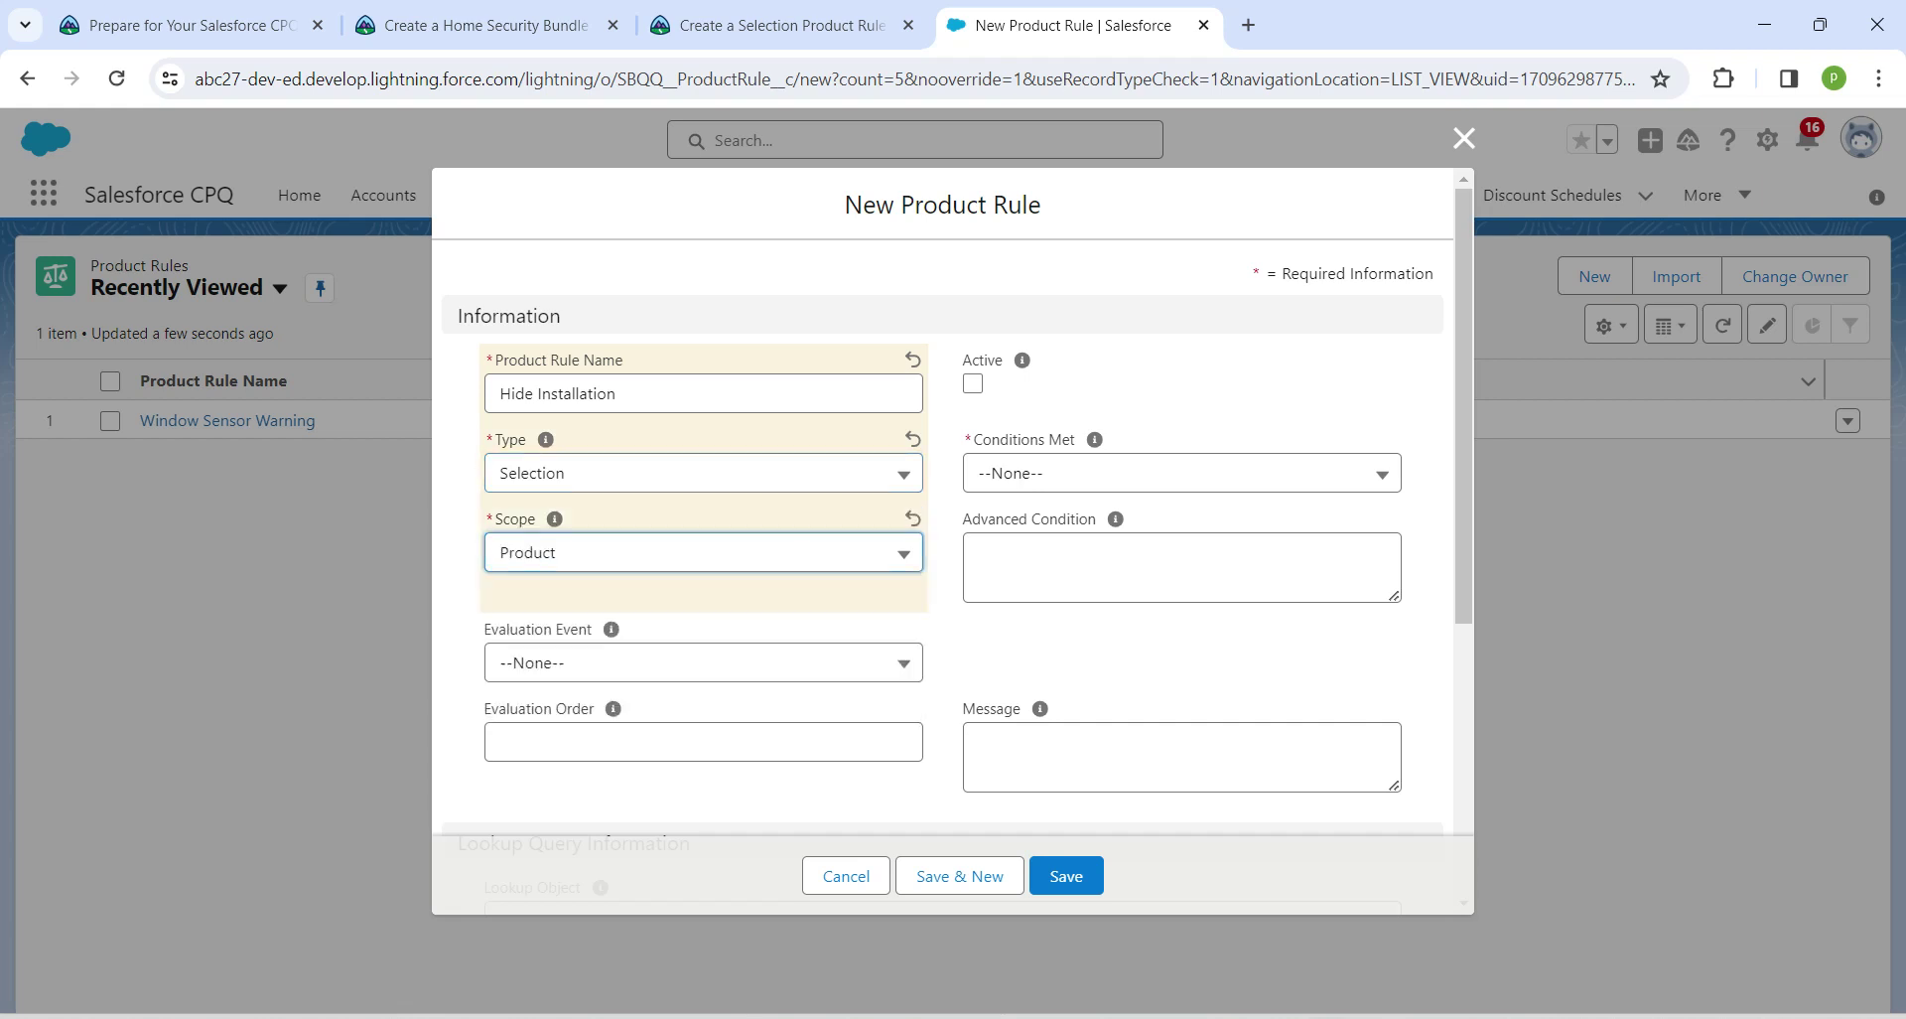
# - Set the product rule's Evaluation Event to Load
pyautogui.press('Tab')
pyautogui.press('Down')
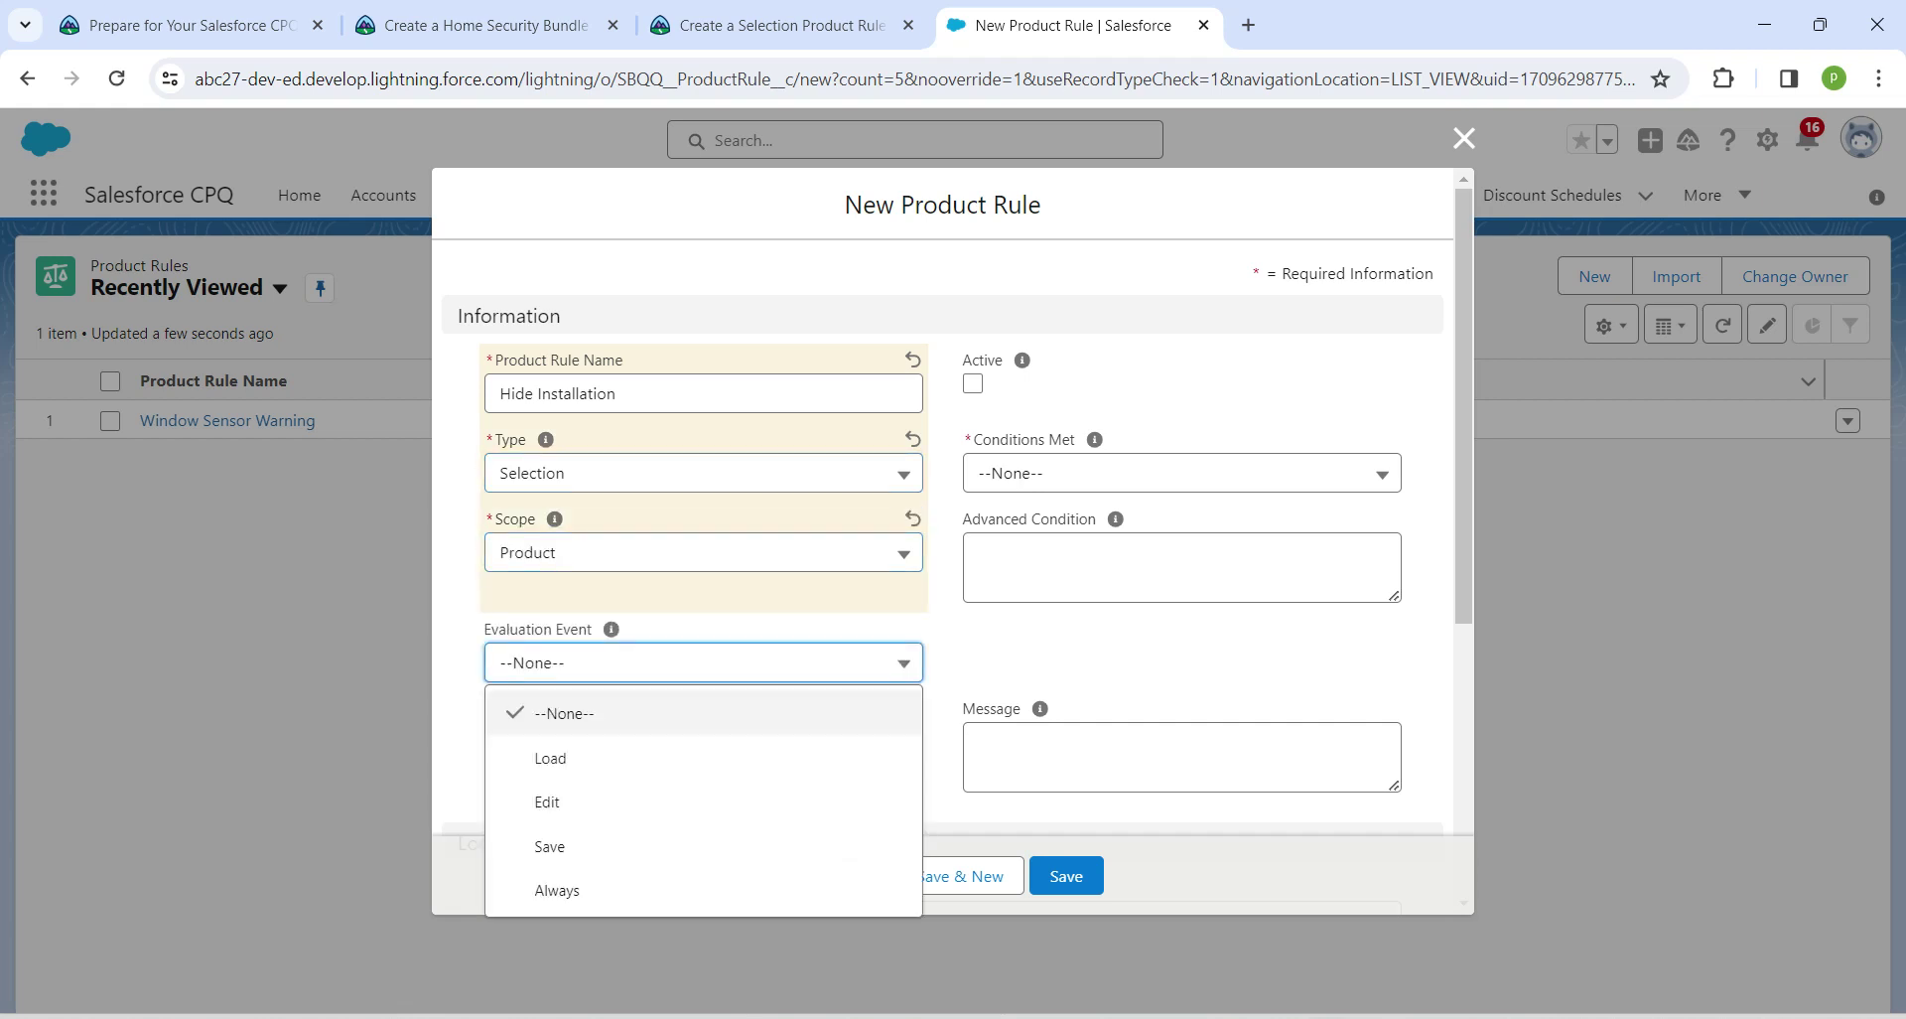
pyautogui.press('Down')
pyautogui.press('Down')
pyautogui.press('Up')
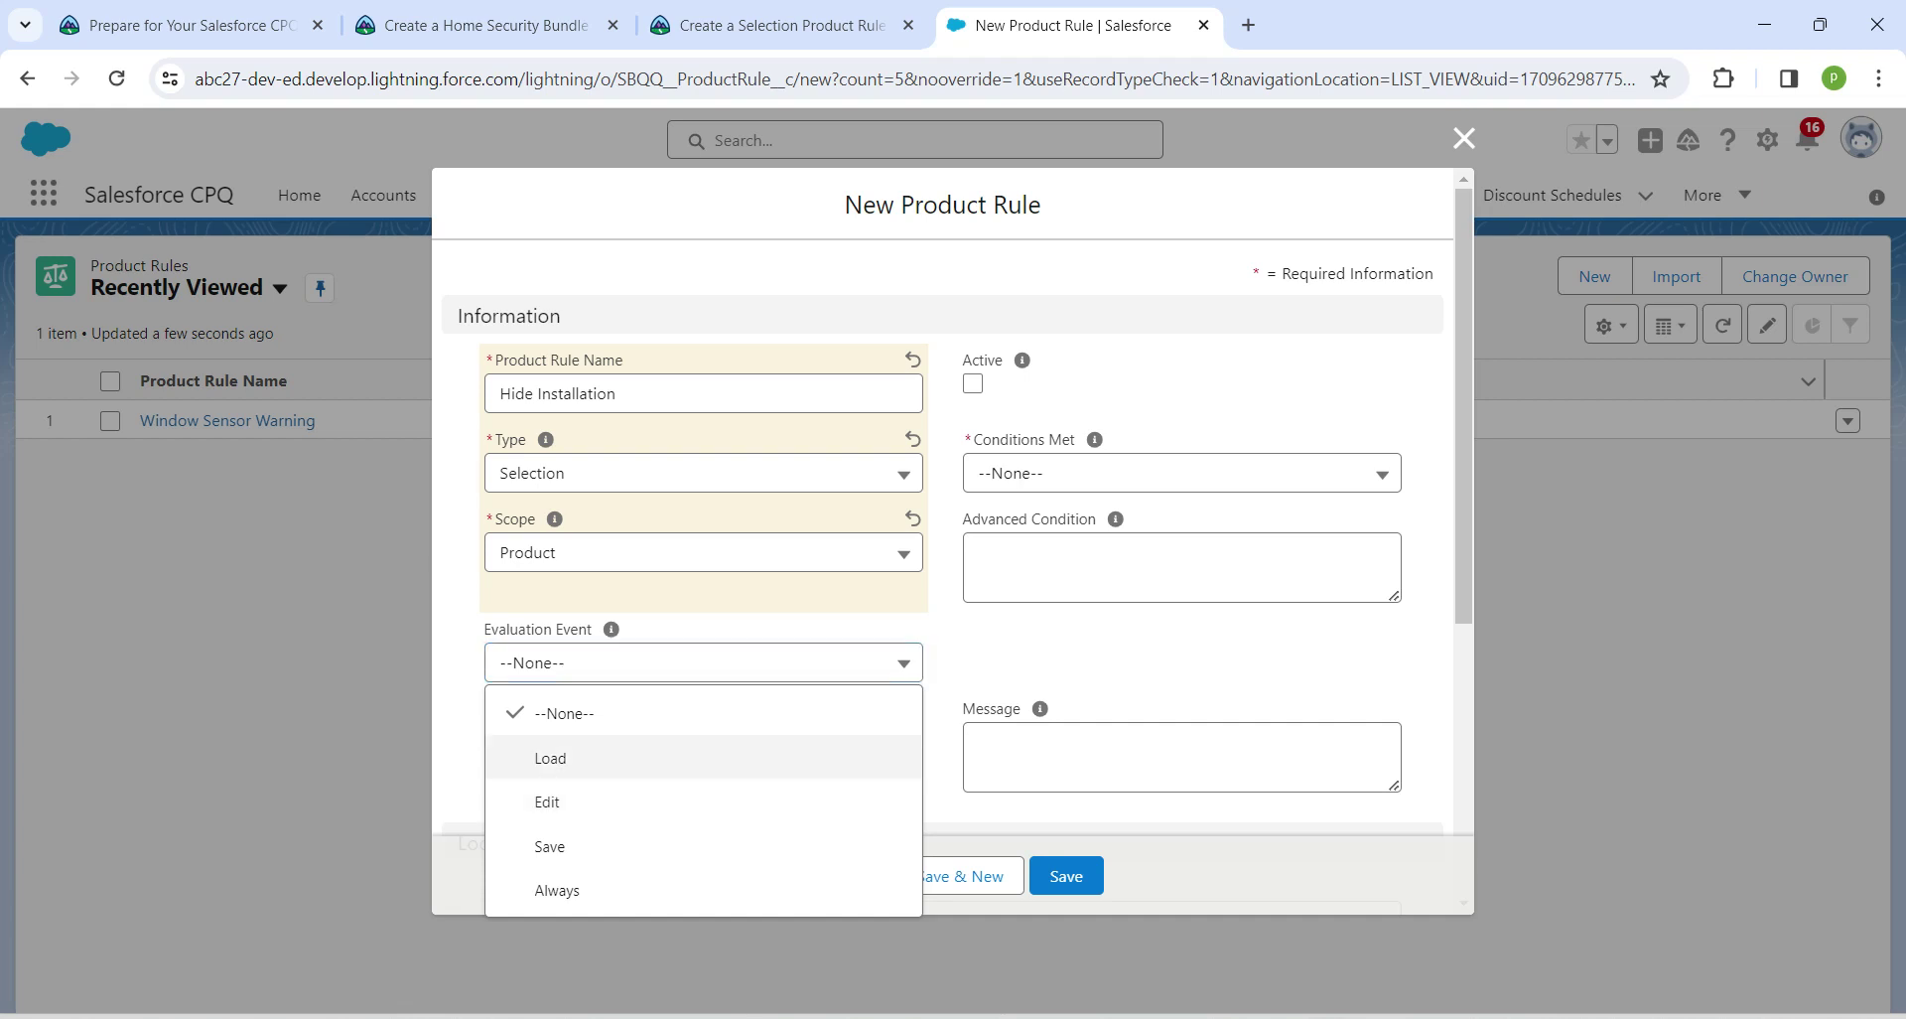
pyautogui.press('Return')
# - Make the product rule active with Conditions Met set to All, and save it
pyautogui.click(973, 385)
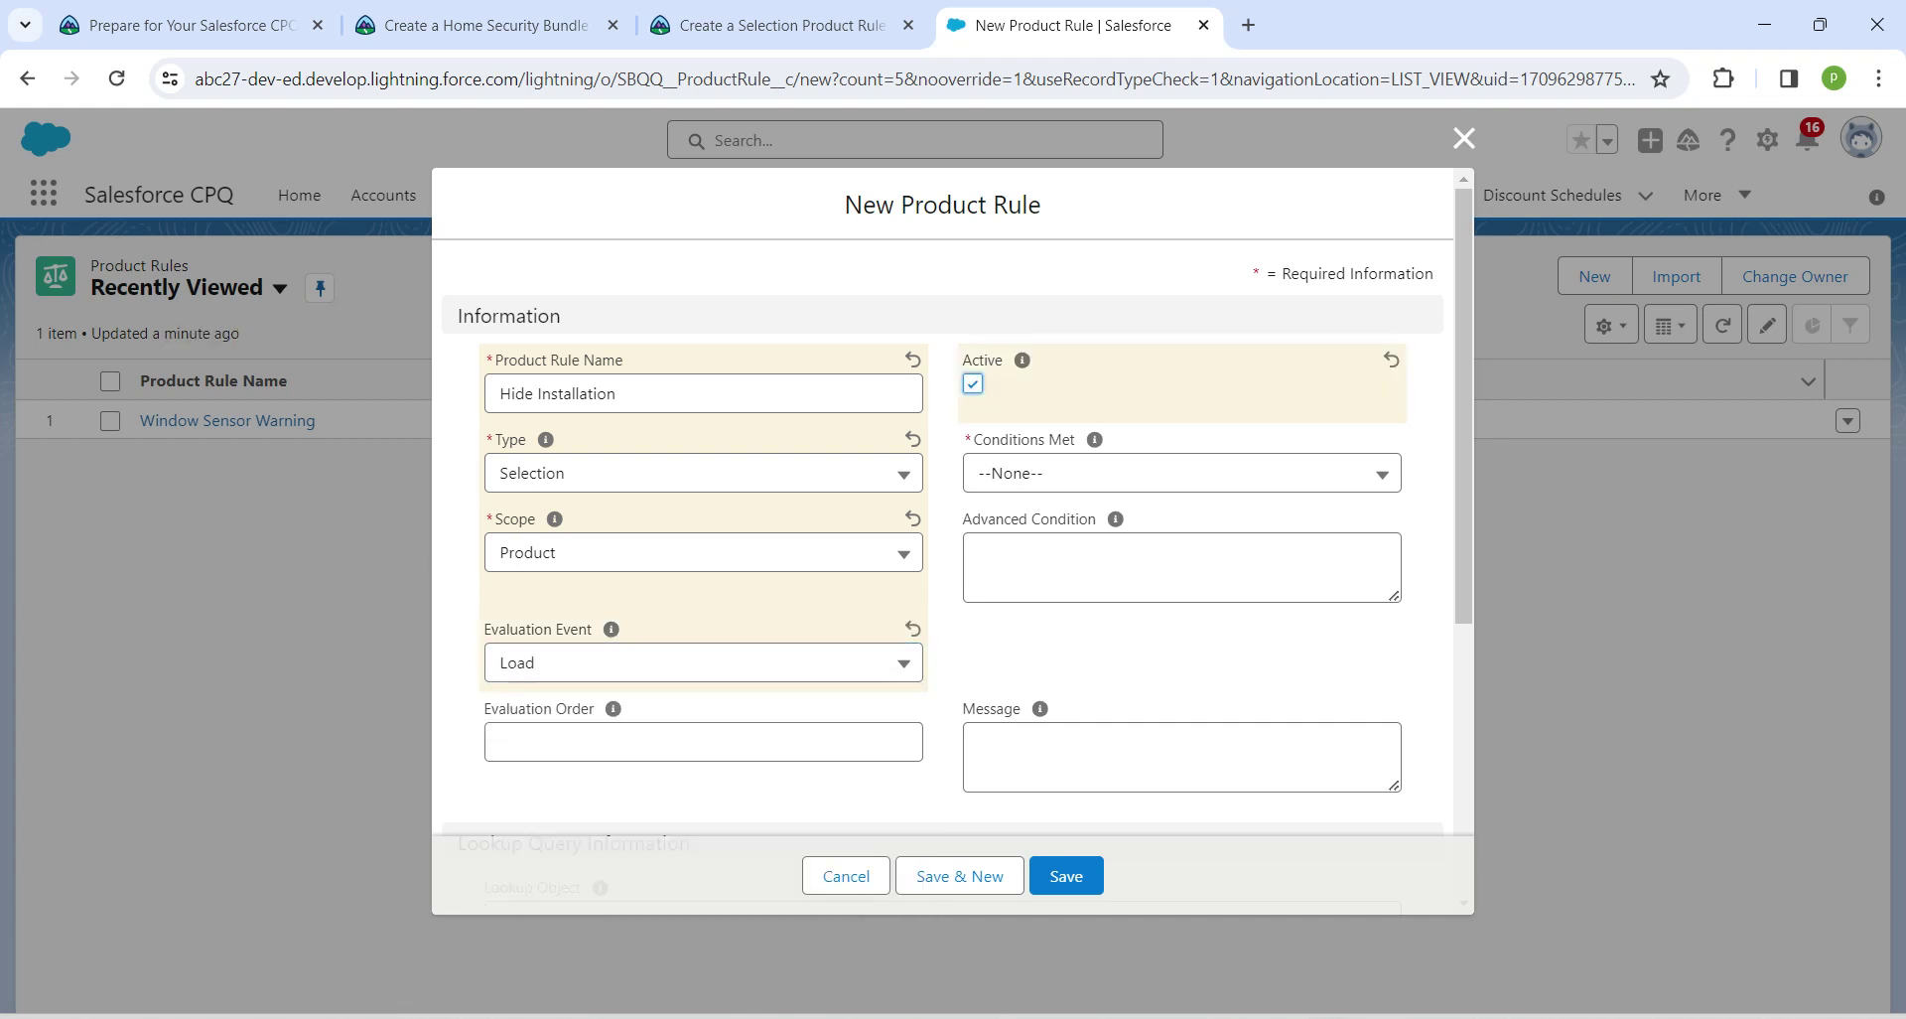
pyautogui.press('Tab')
pyautogui.press('Down')
pyautogui.press('Down')
pyautogui.press('Return')
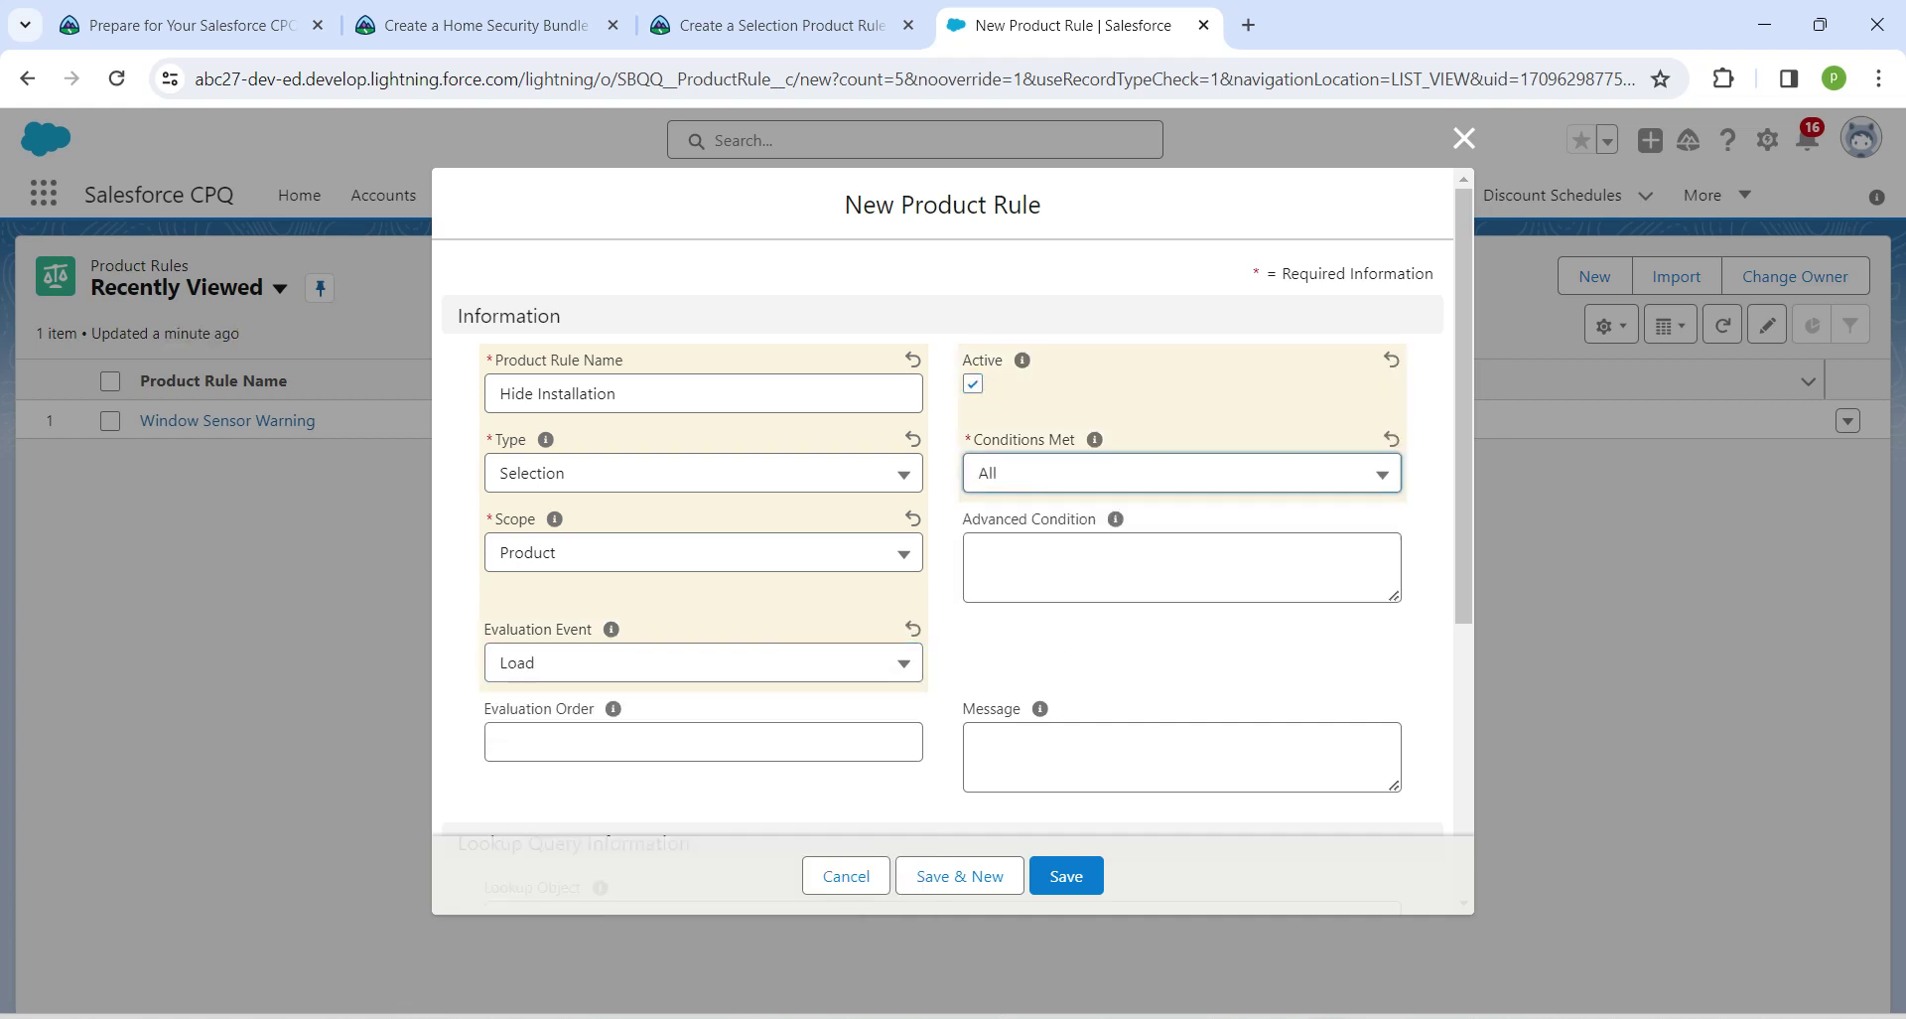
pyautogui.click(1066, 875)
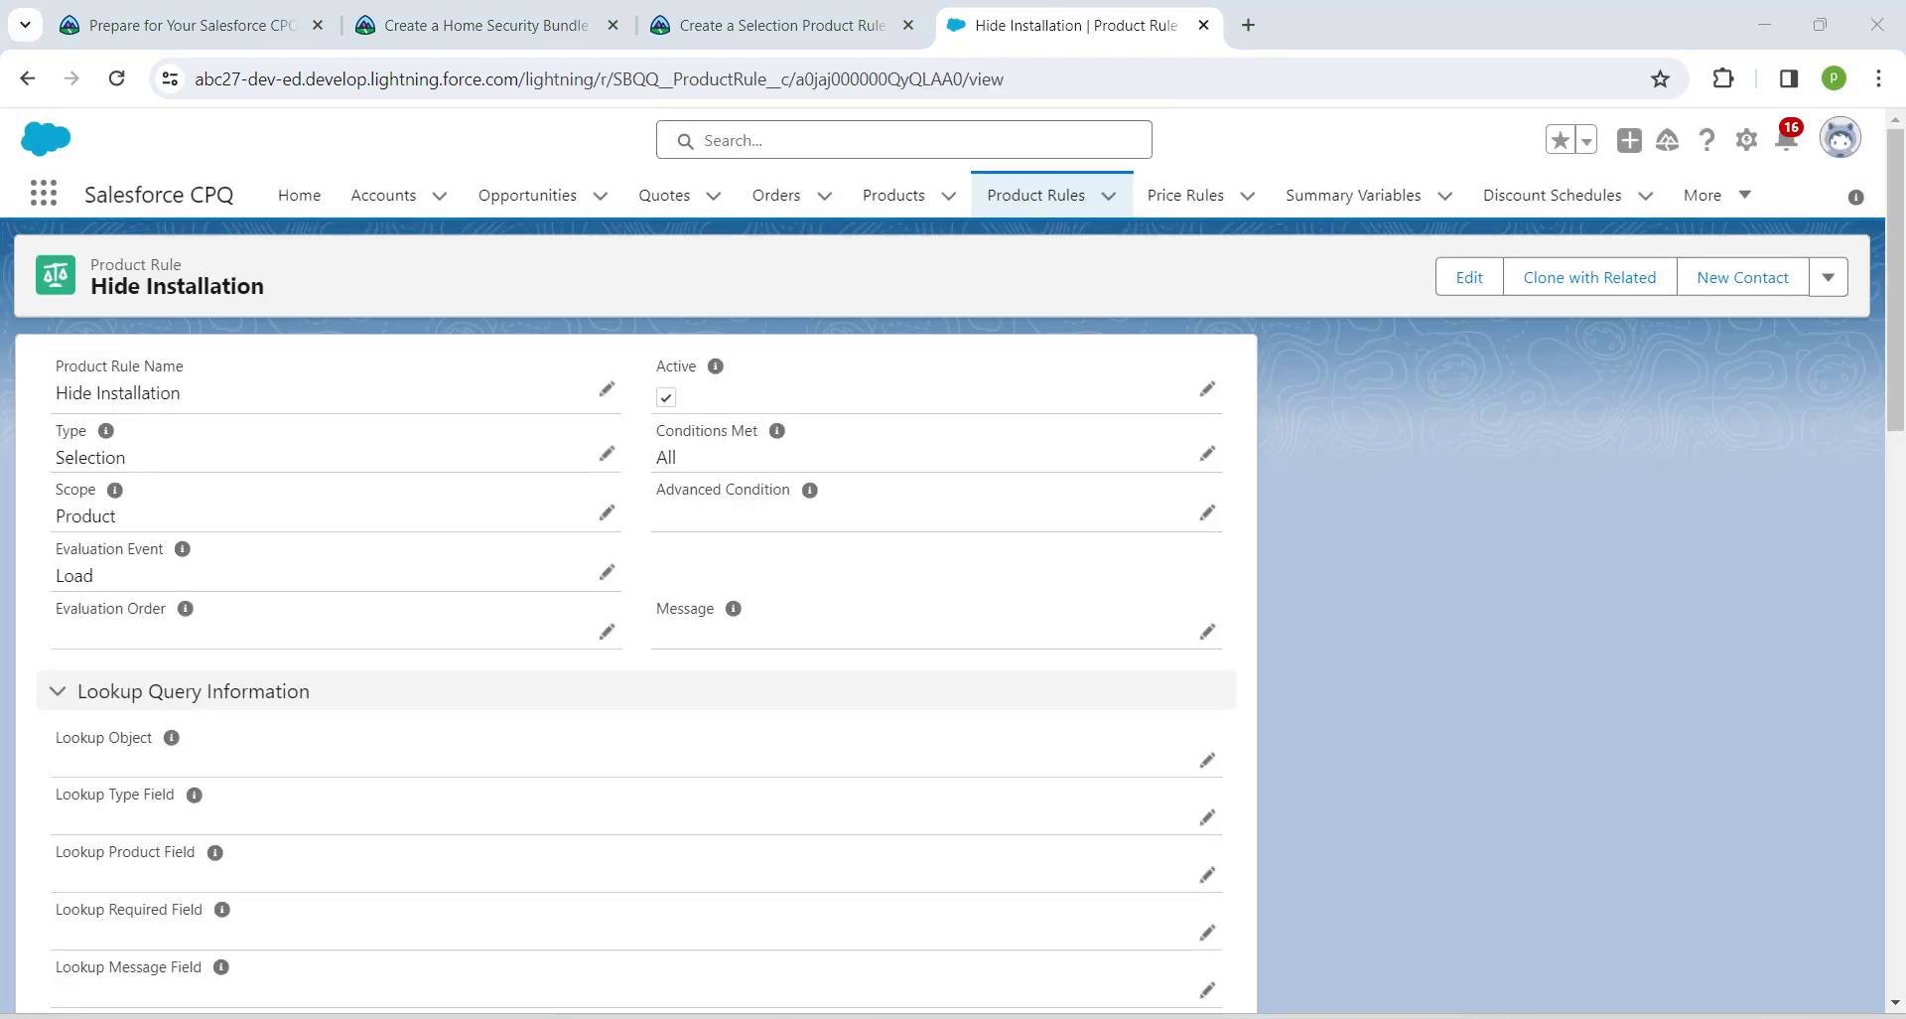
# - Start a new error condition for the Hide Installation rule, with tested object Quote and tested field SBQQ__Partner__c
pyautogui.scroll(-6, 635, 655)
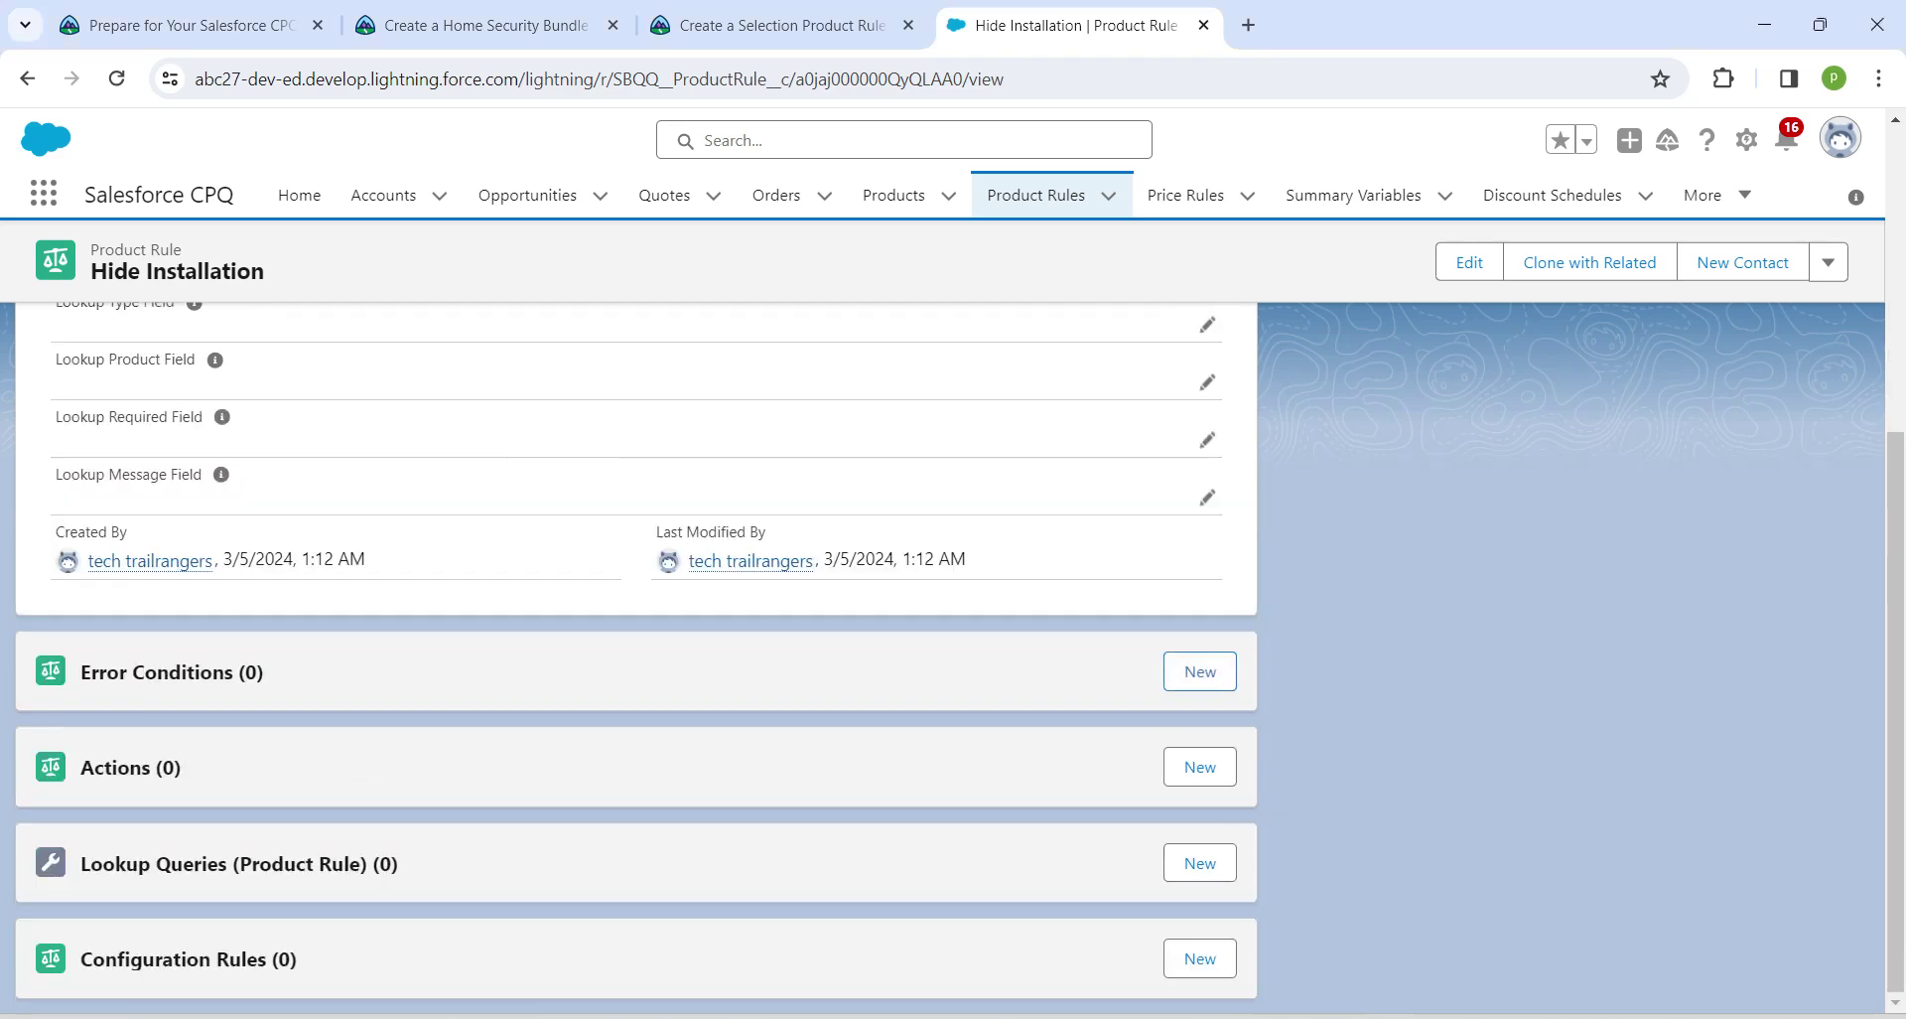
pyautogui.click(1199, 671)
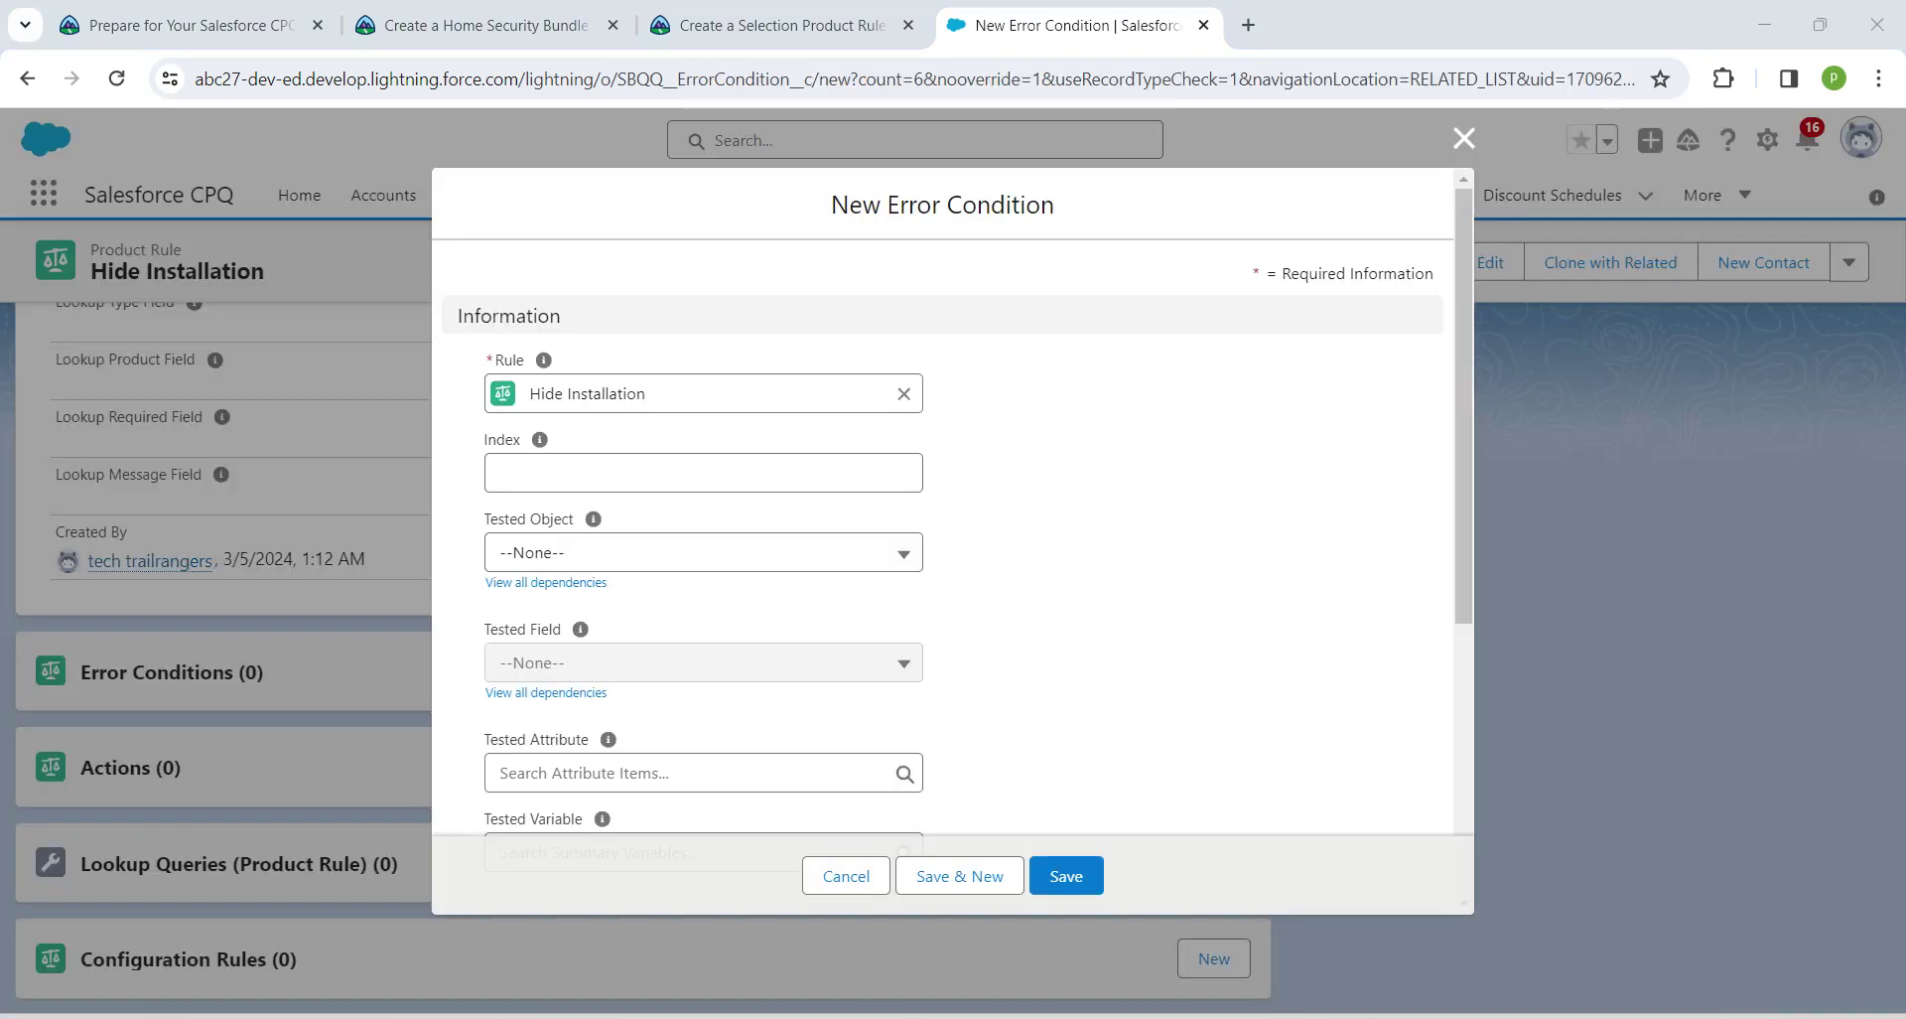
pyautogui.click(703, 553)
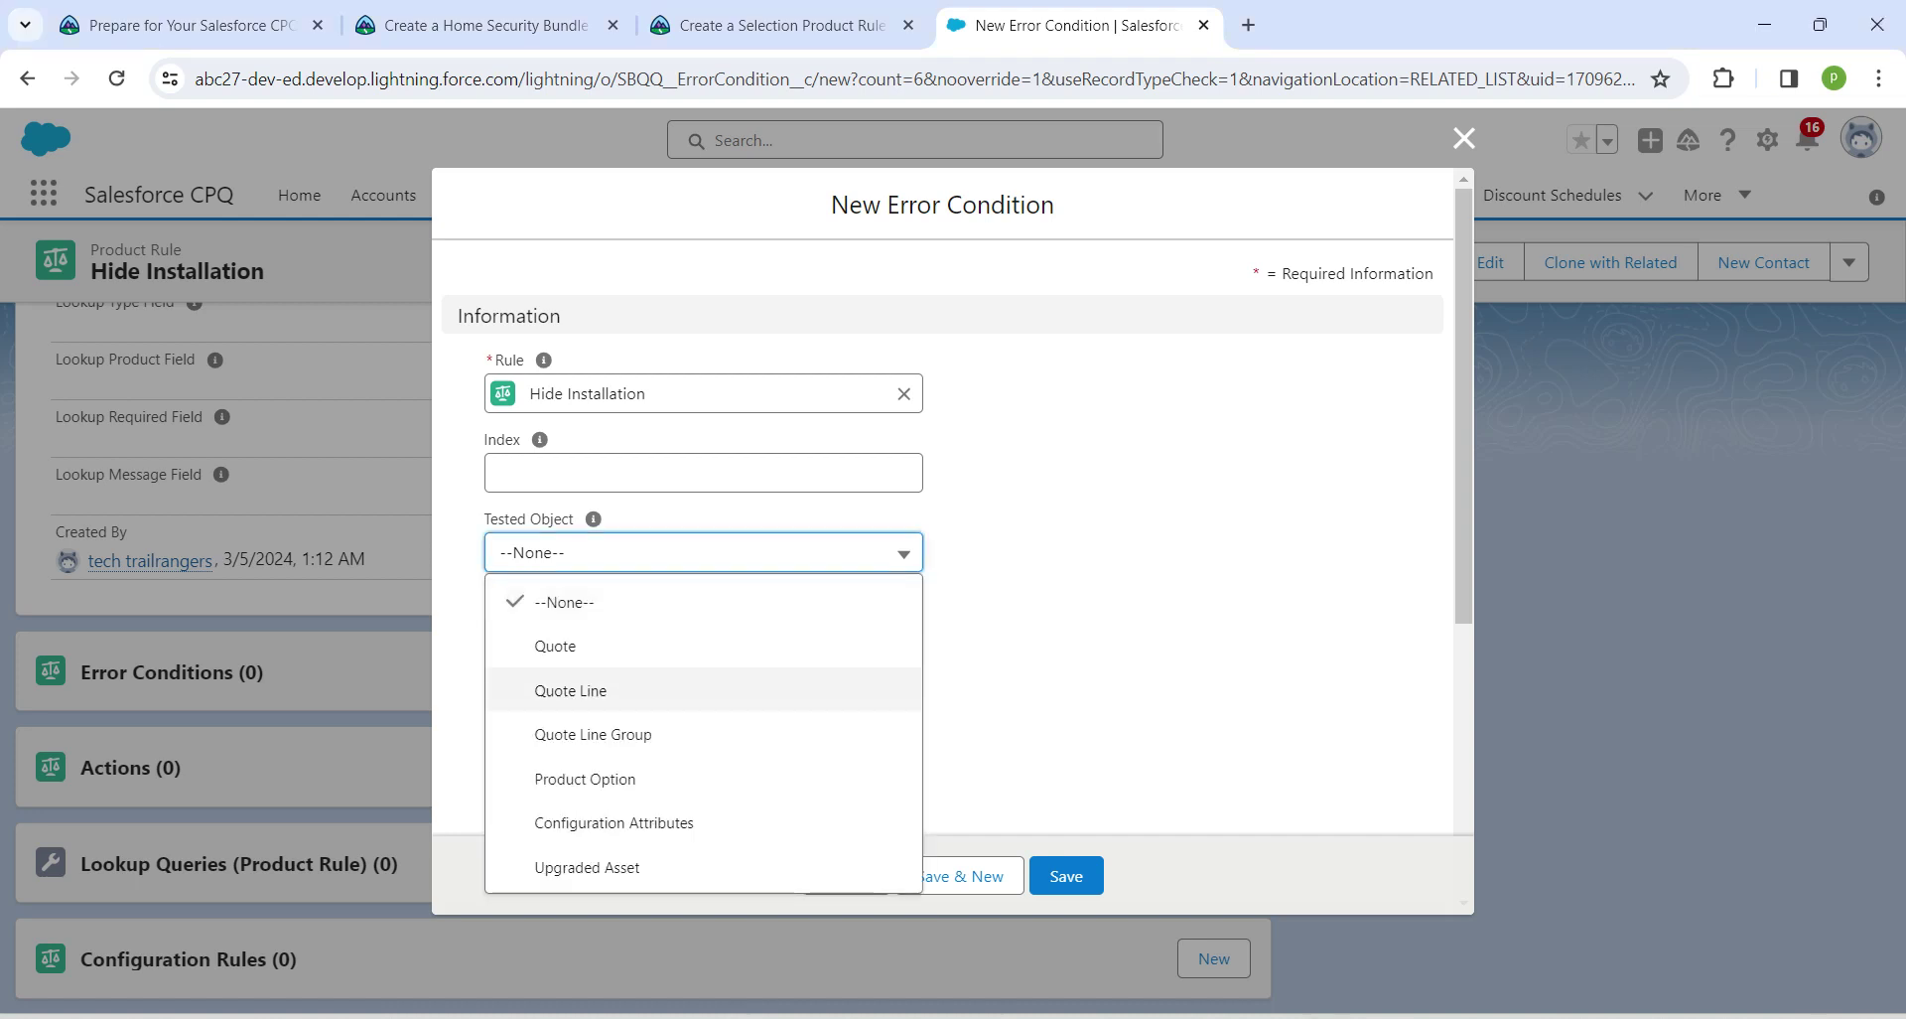
pyautogui.click(555, 645)
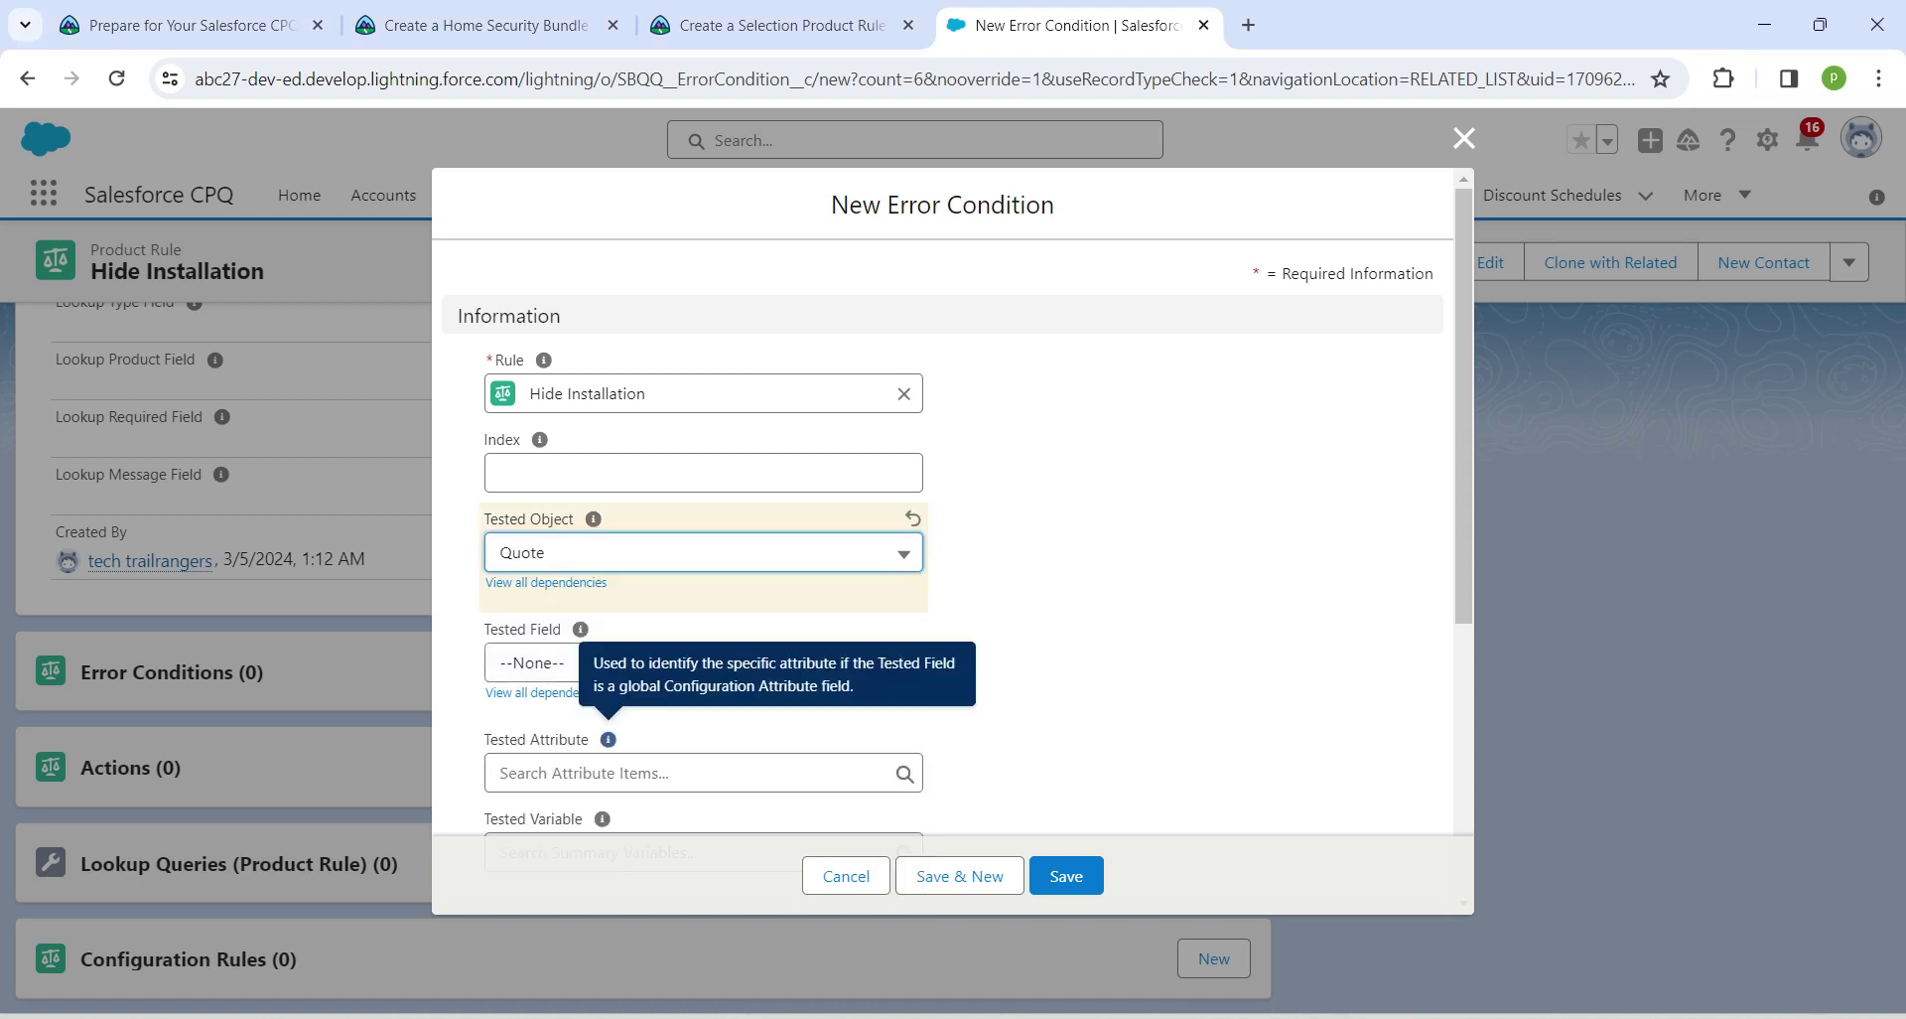
pyautogui.click(703, 662)
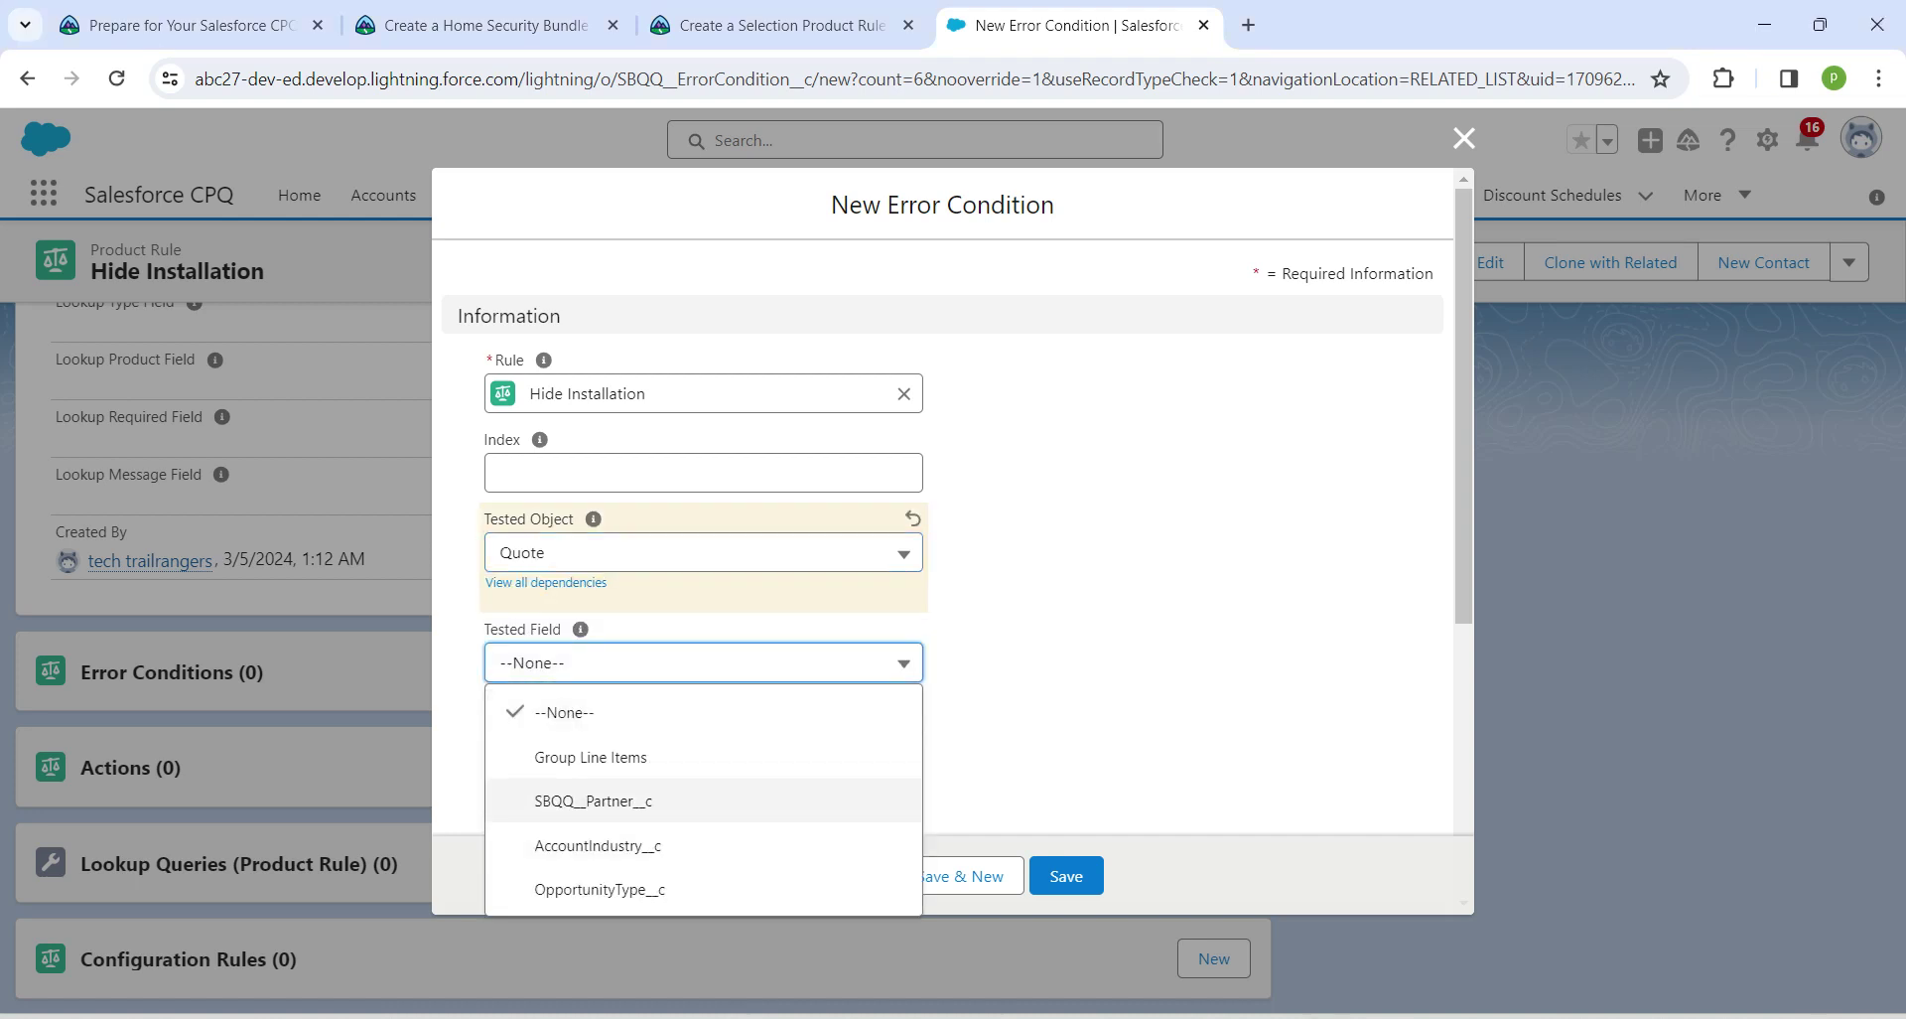
pyautogui.click(593, 800)
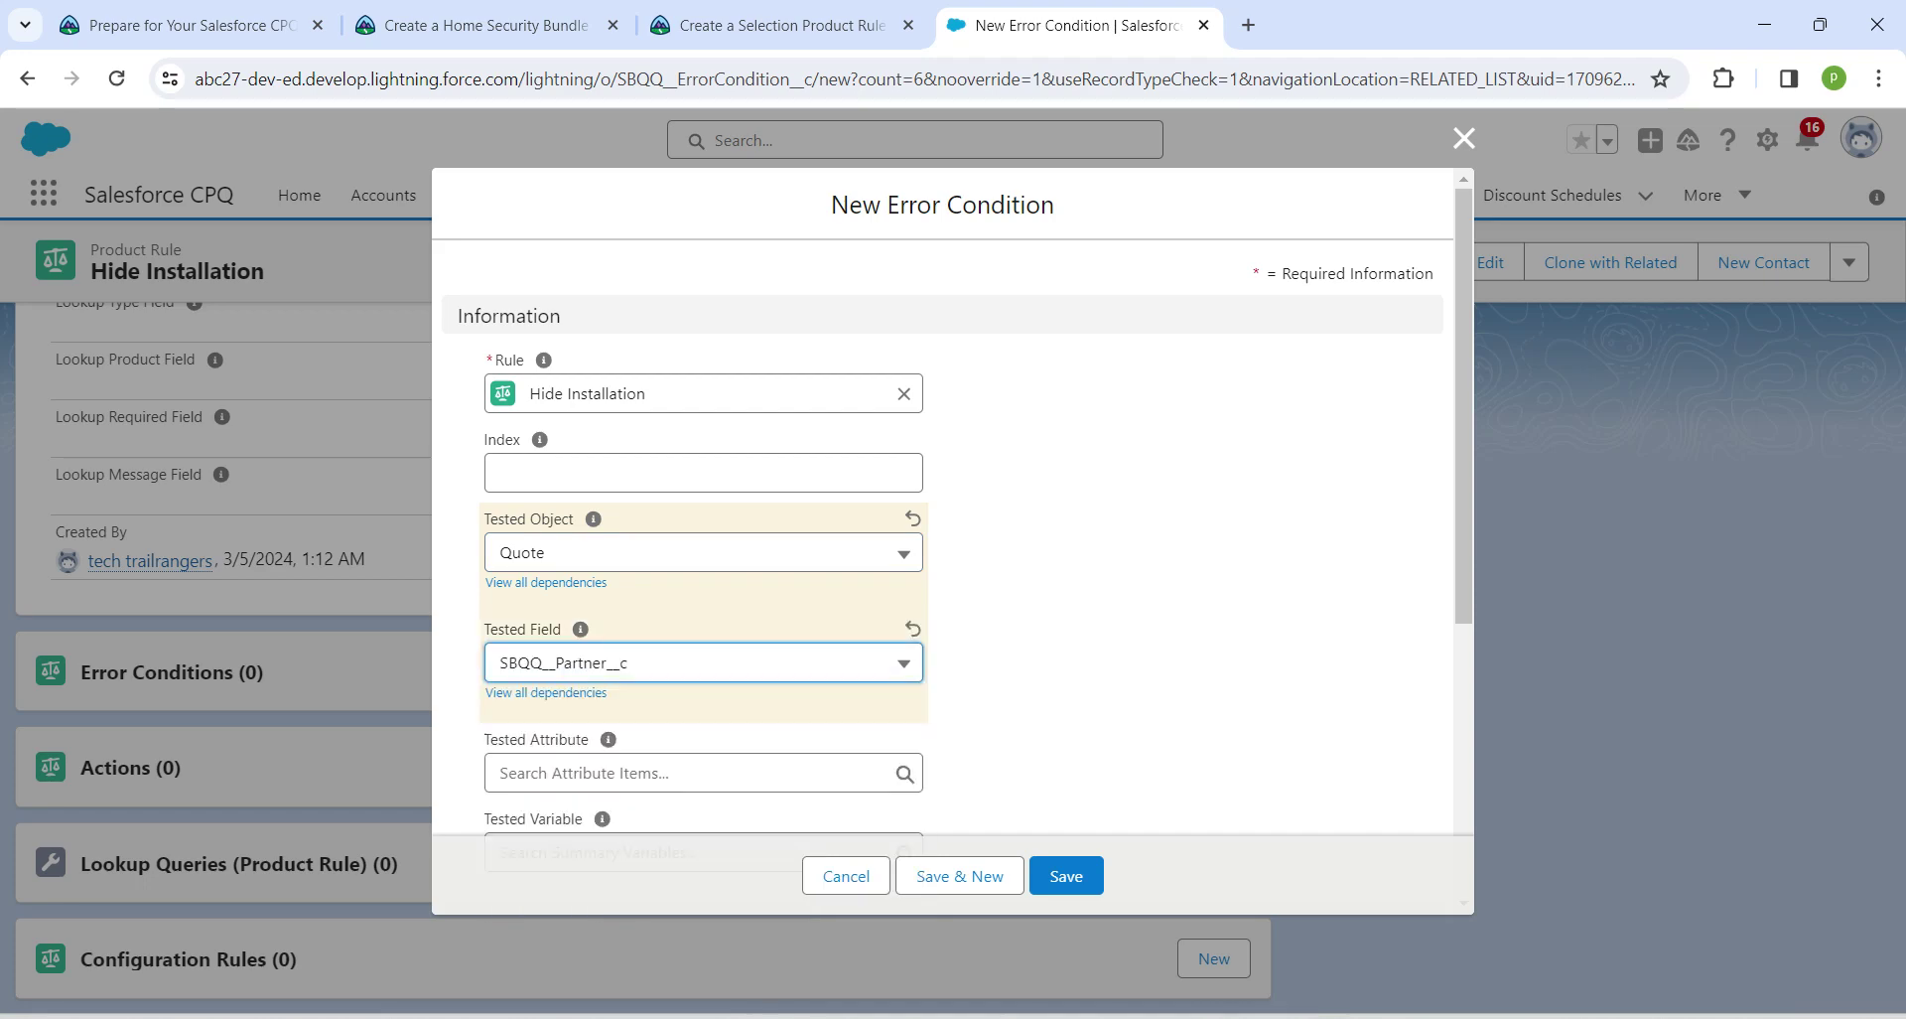
# - Set the error condition's Operator to not equals and Filter Type to Value, leave Filter Value blank, and save it
pyautogui.scroll(-3, 954, 504)
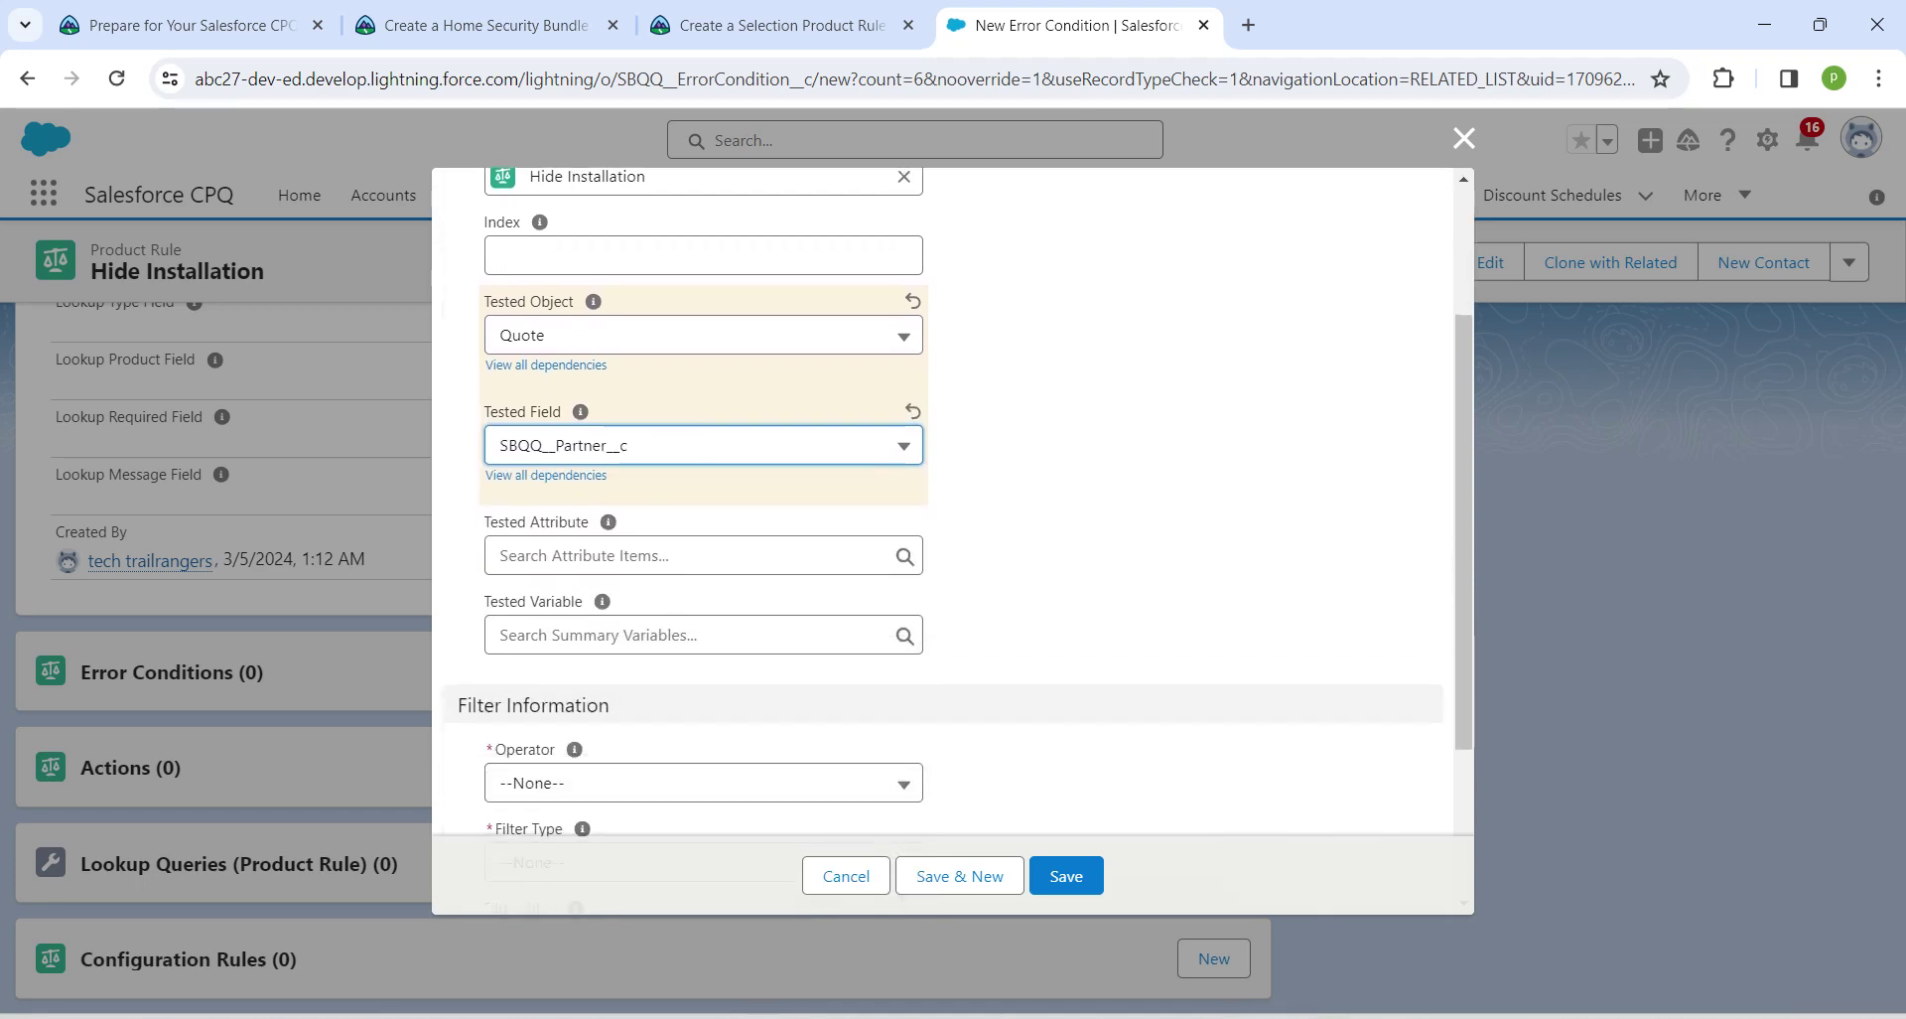
pyautogui.scroll(-2, 953, 504)
pyautogui.click(703, 573)
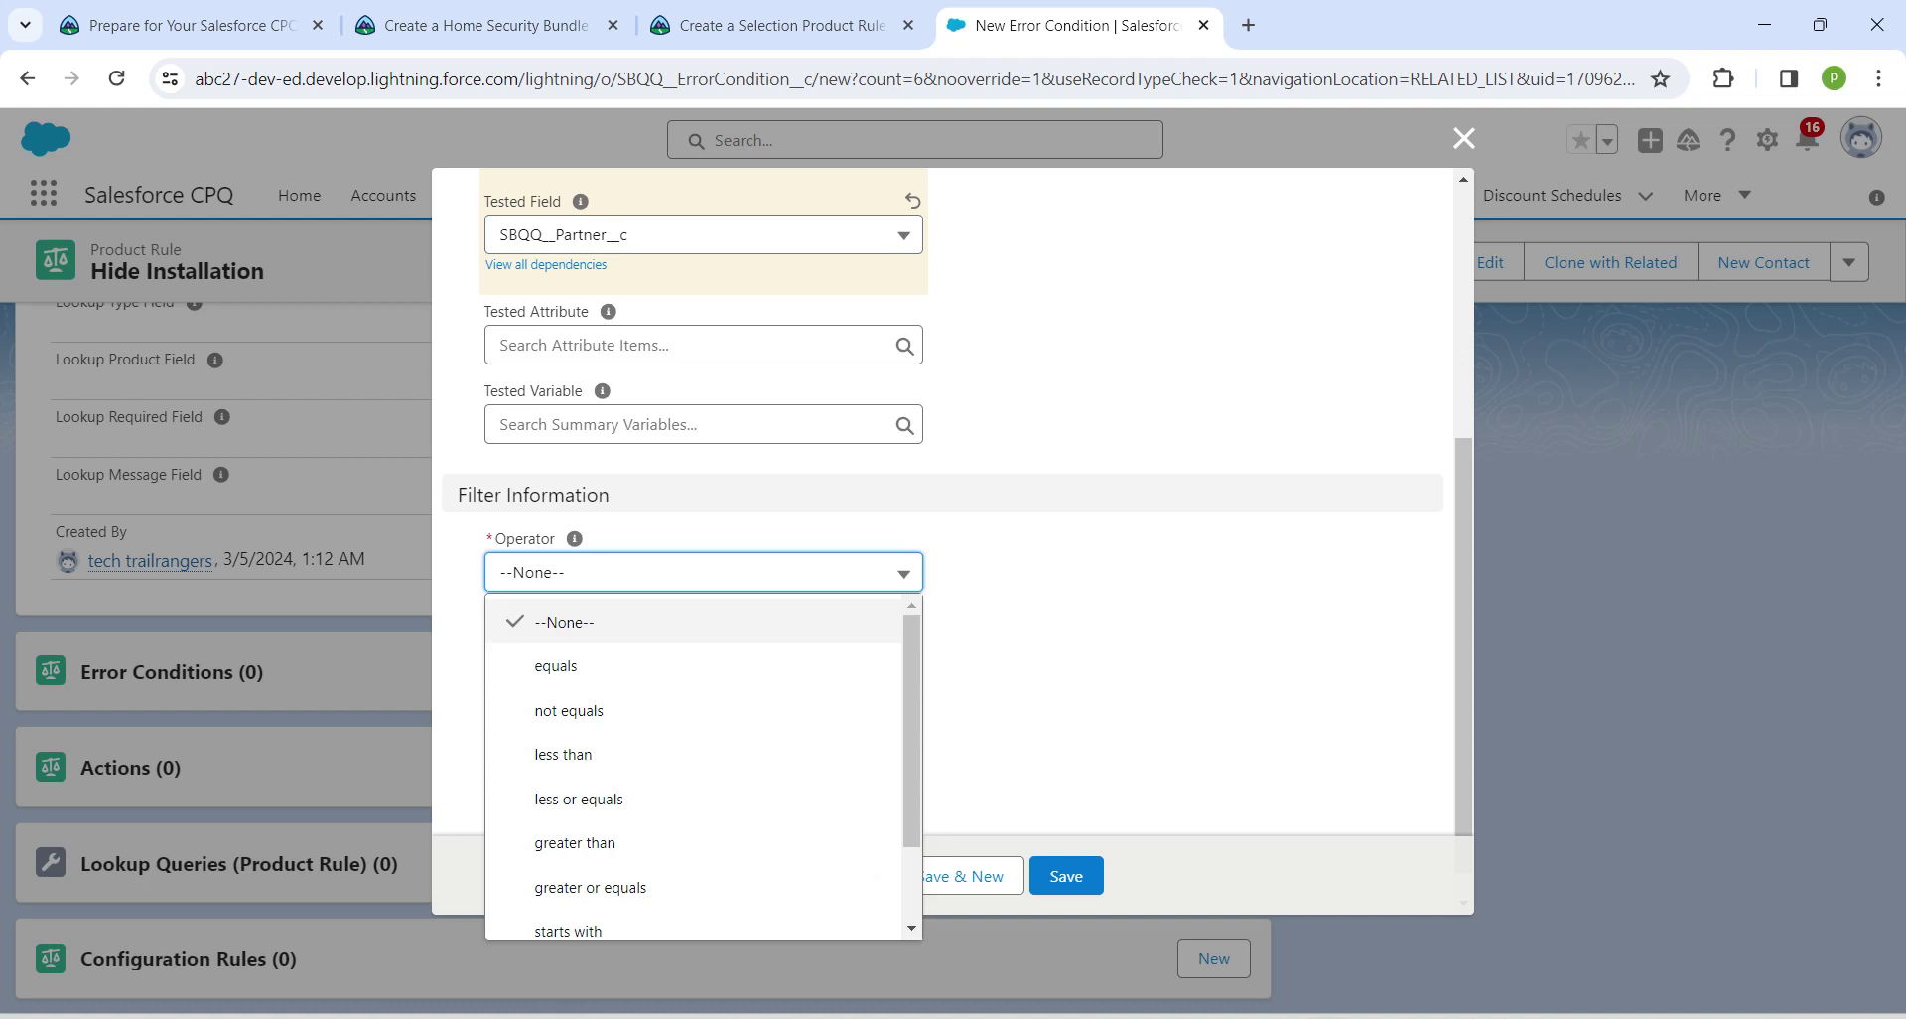
pyautogui.click(569, 709)
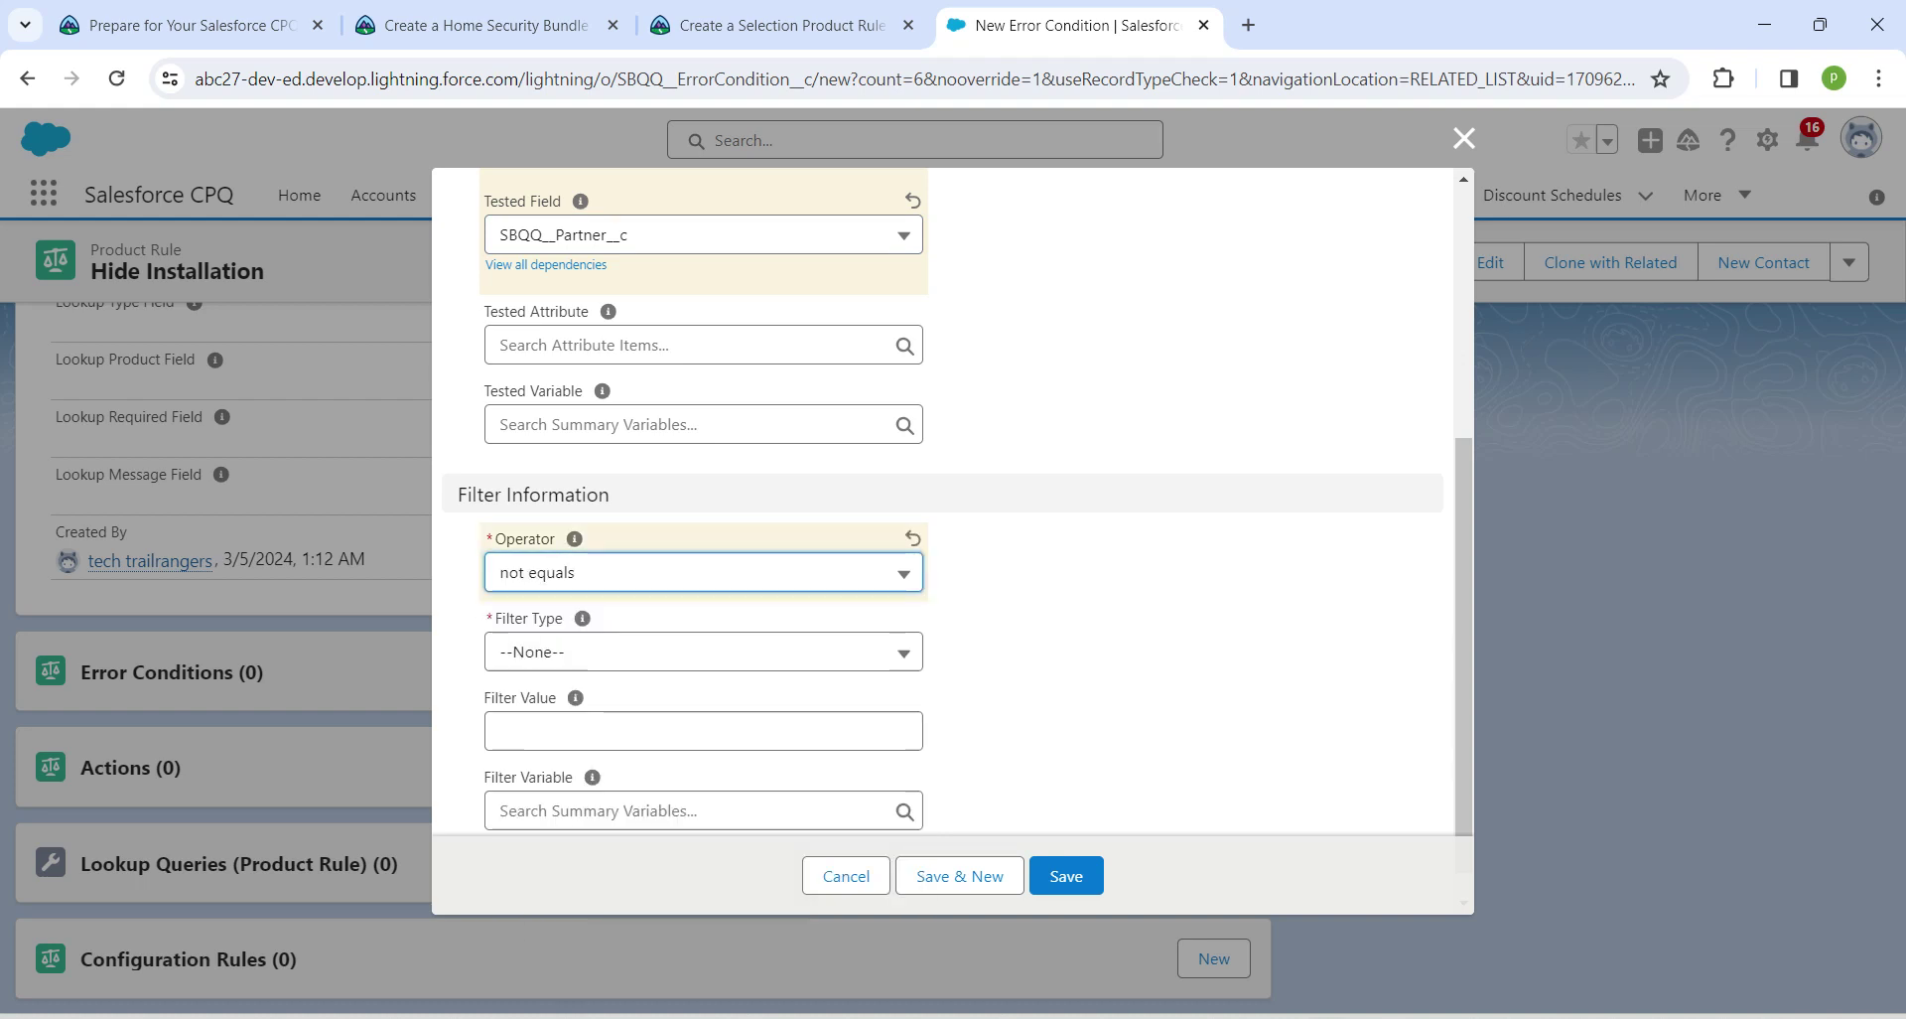
pyautogui.click(635, 652)
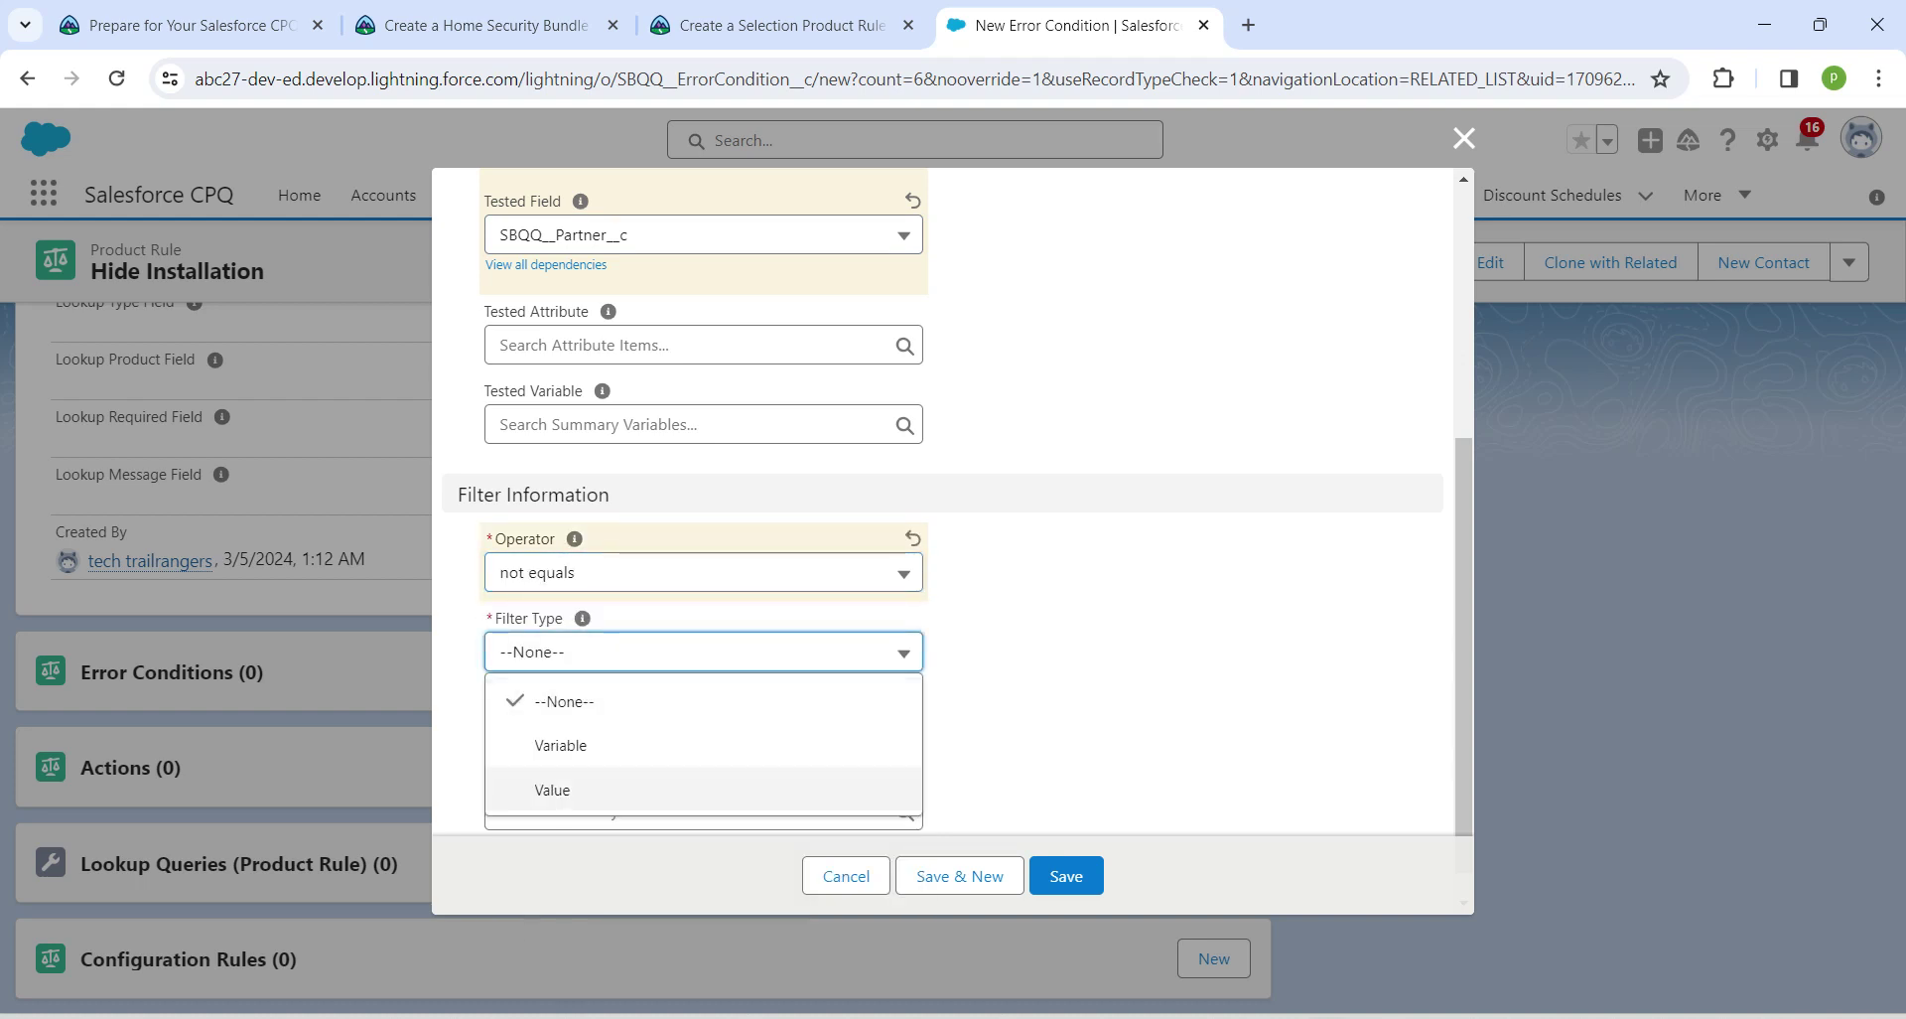
pyautogui.click(553, 790)
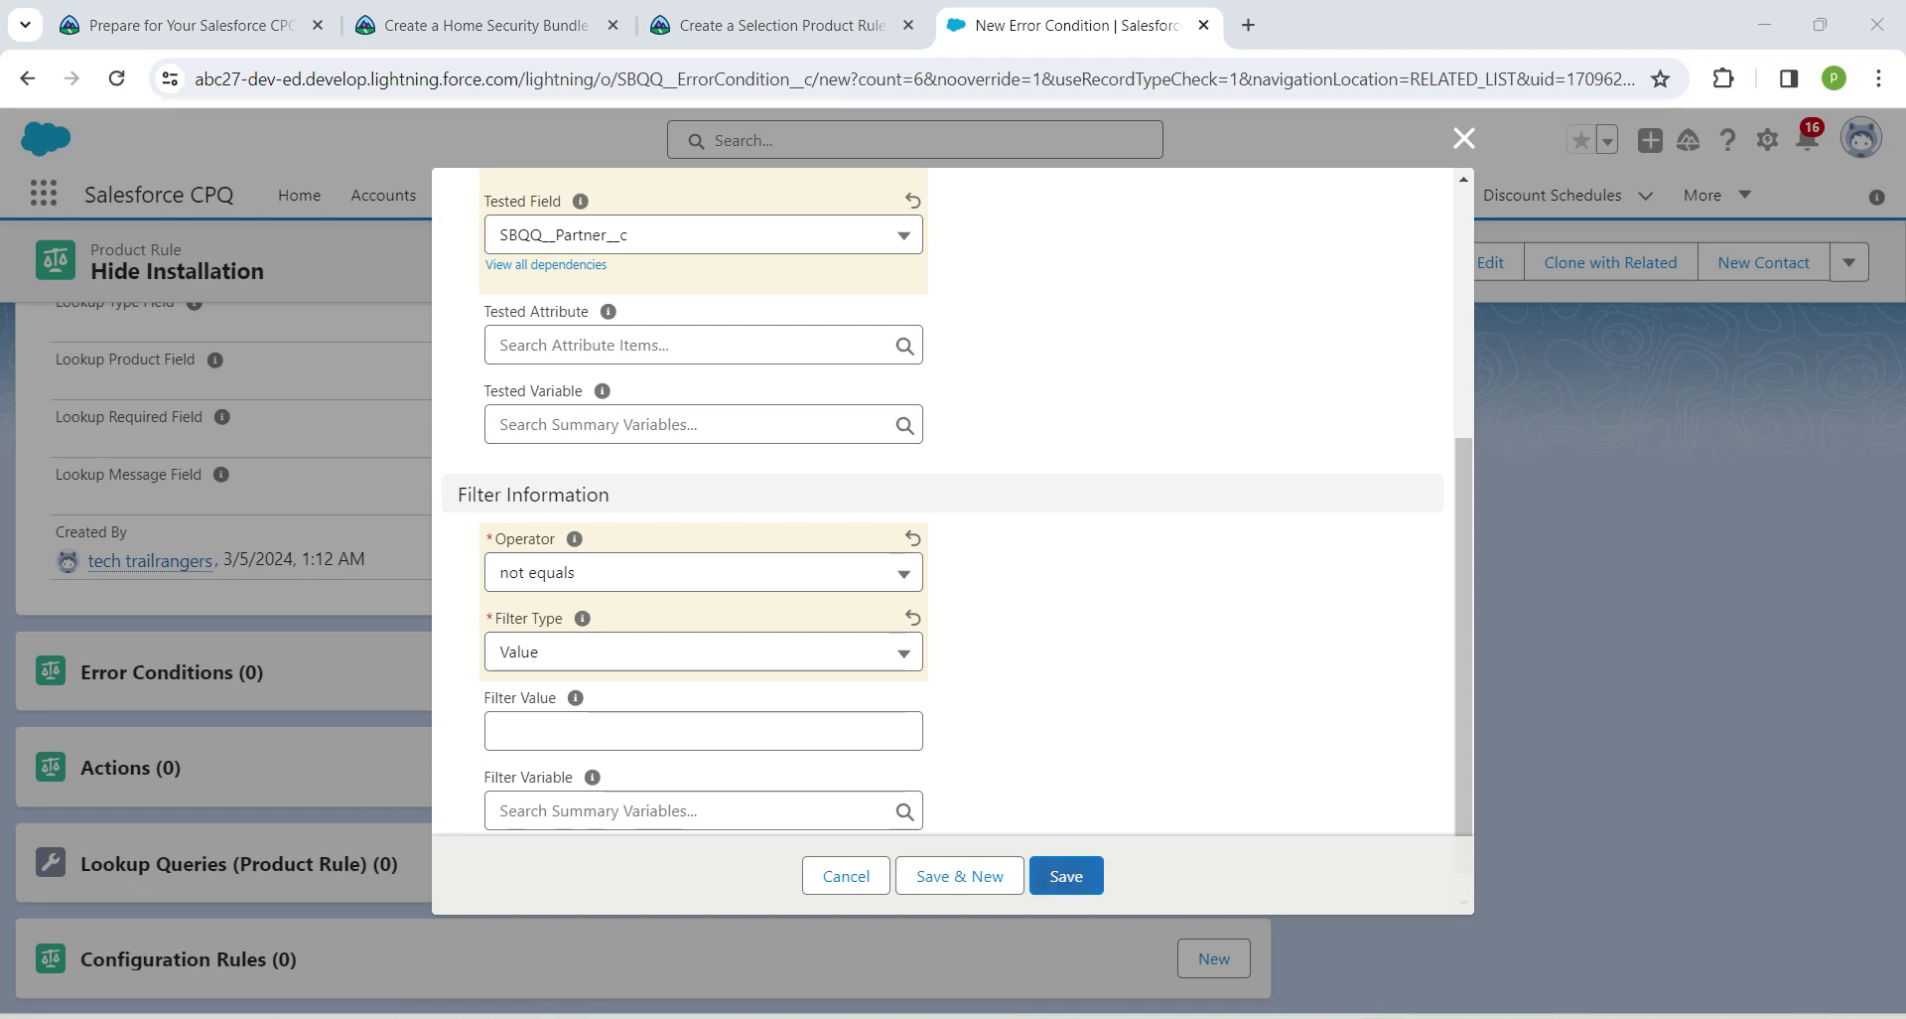
pyautogui.click(1067, 876)
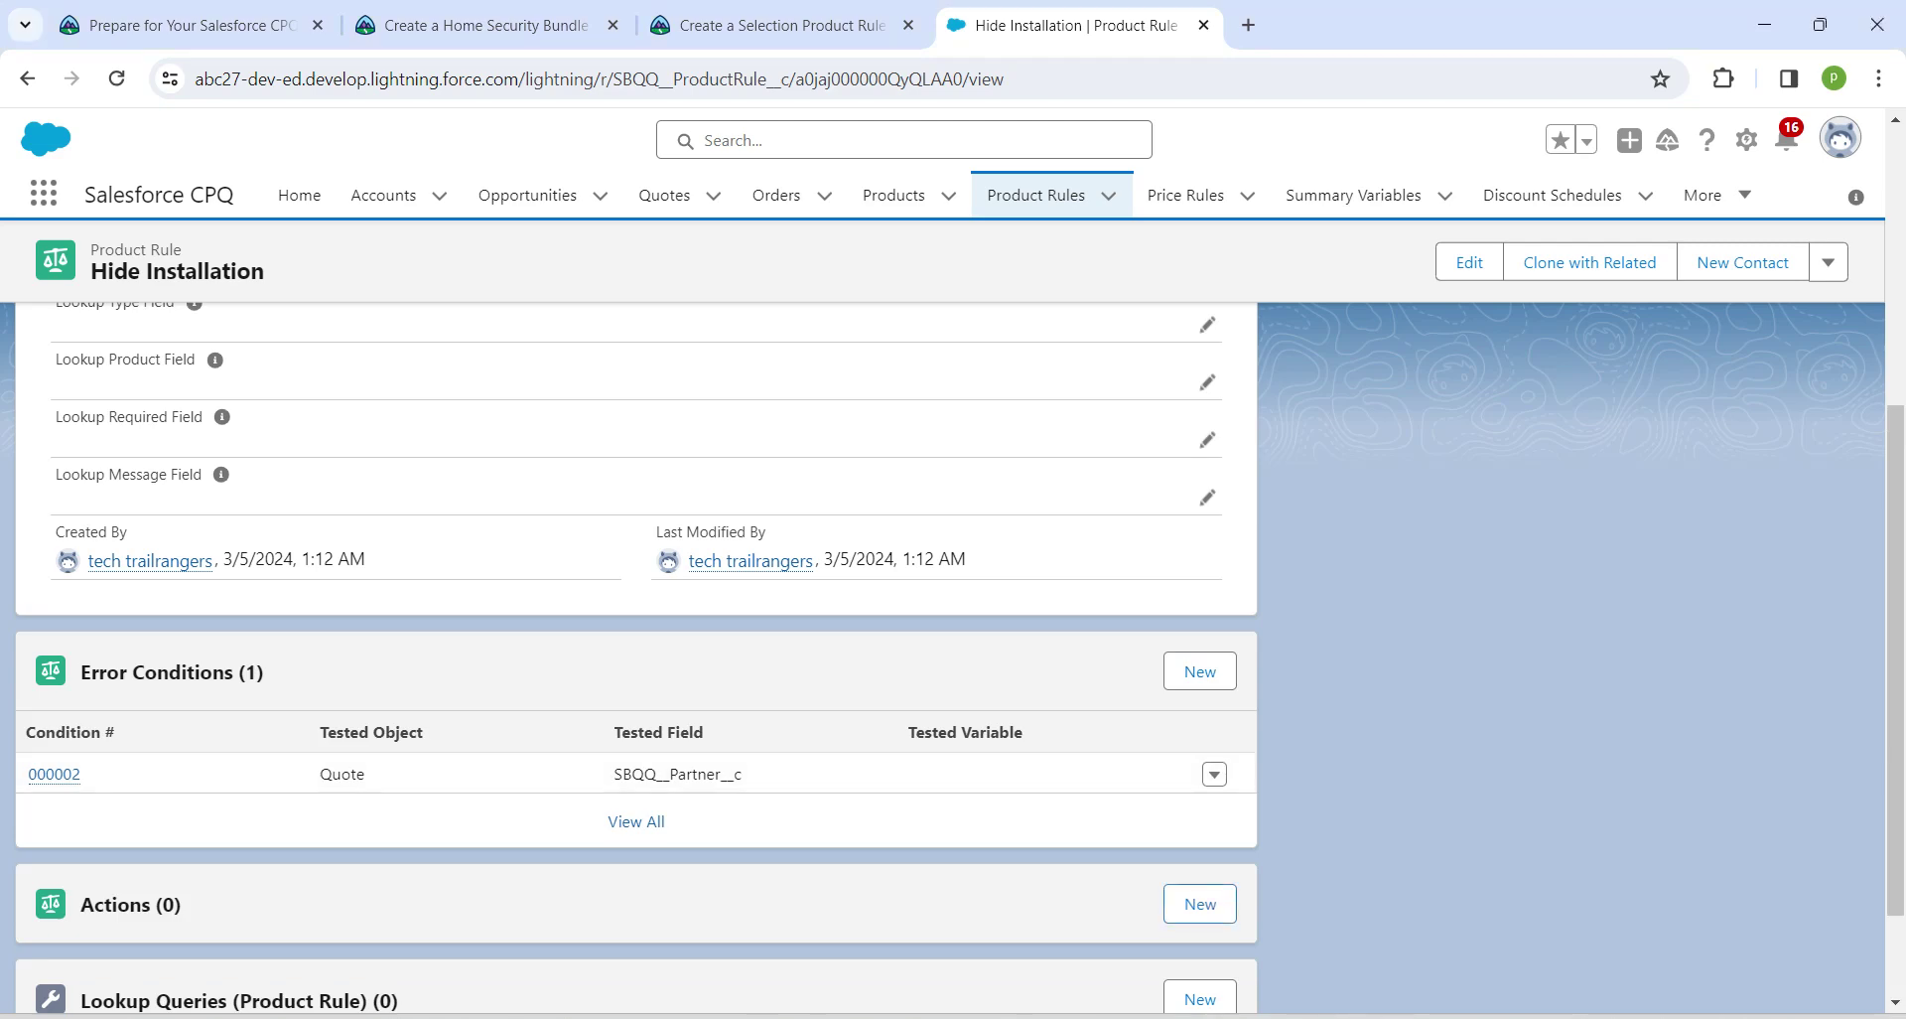
# - Start a new product action for the Hide Installation rule with the Type set to Hide & Remove
pyautogui.click(1200, 903)
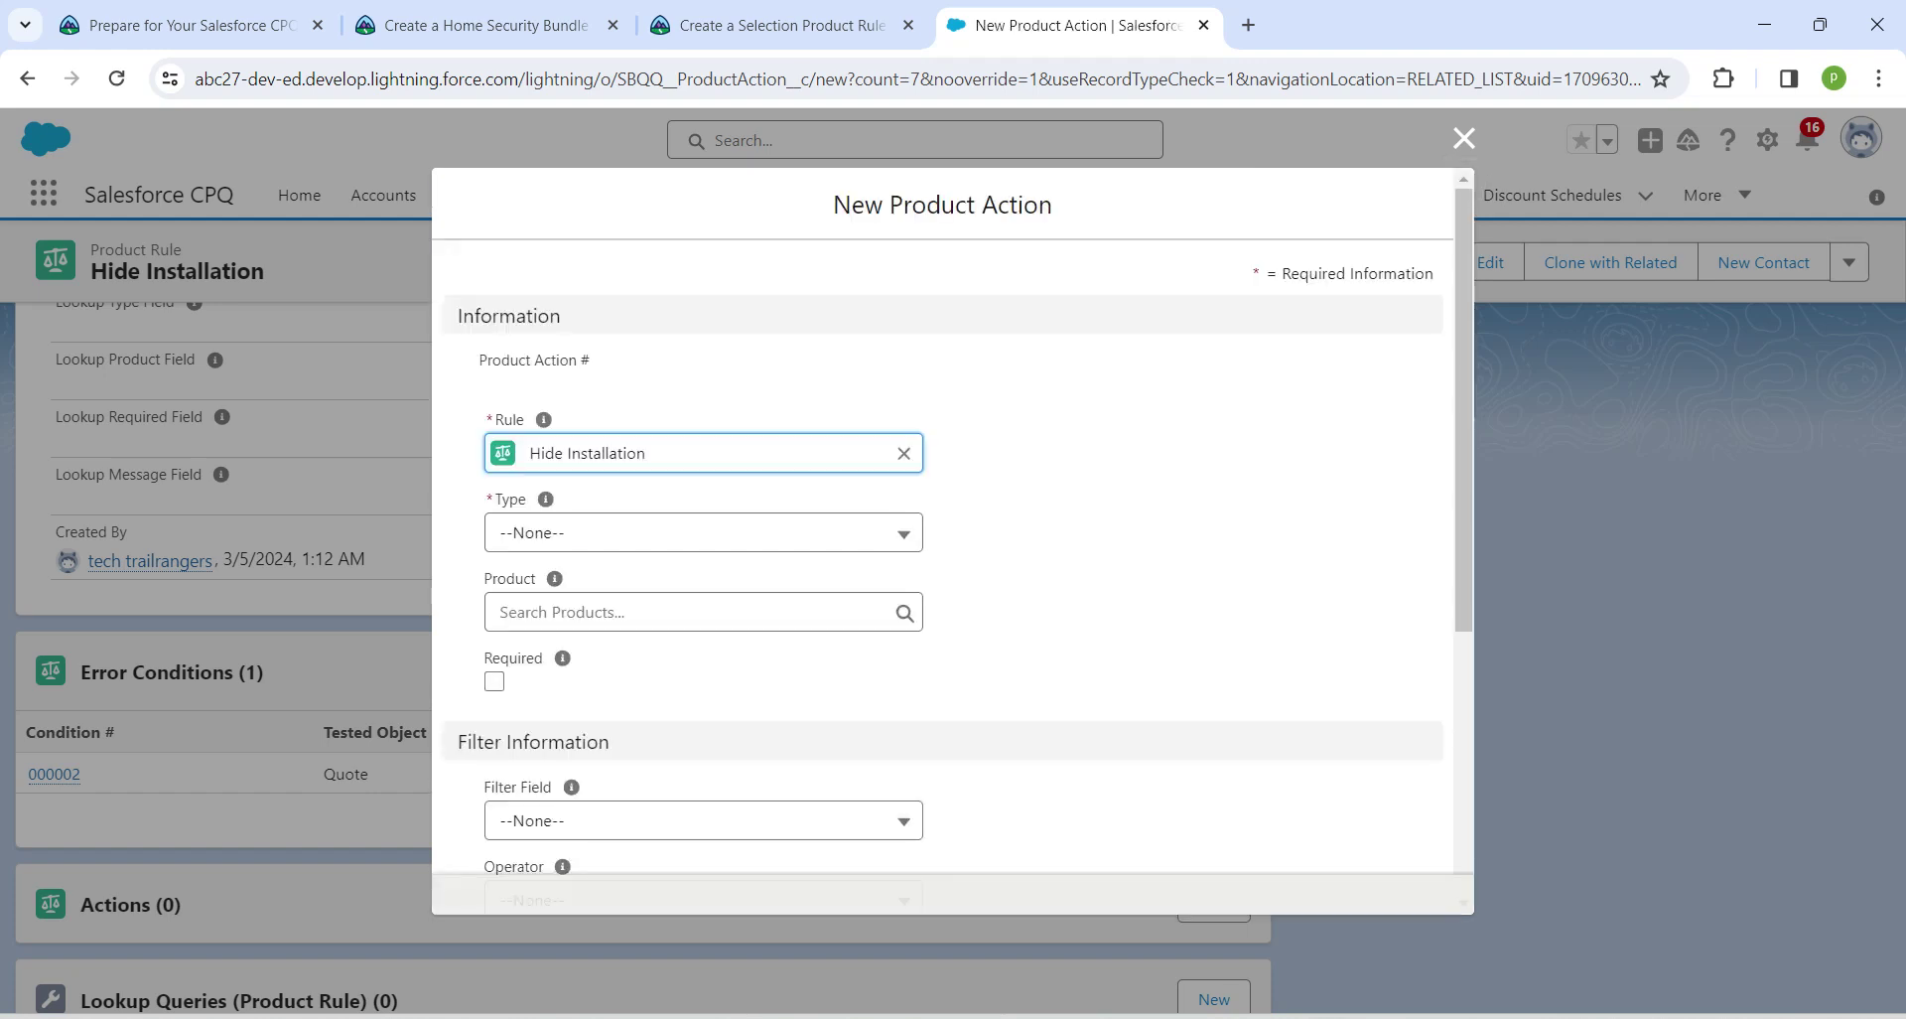
pyautogui.click(695, 532)
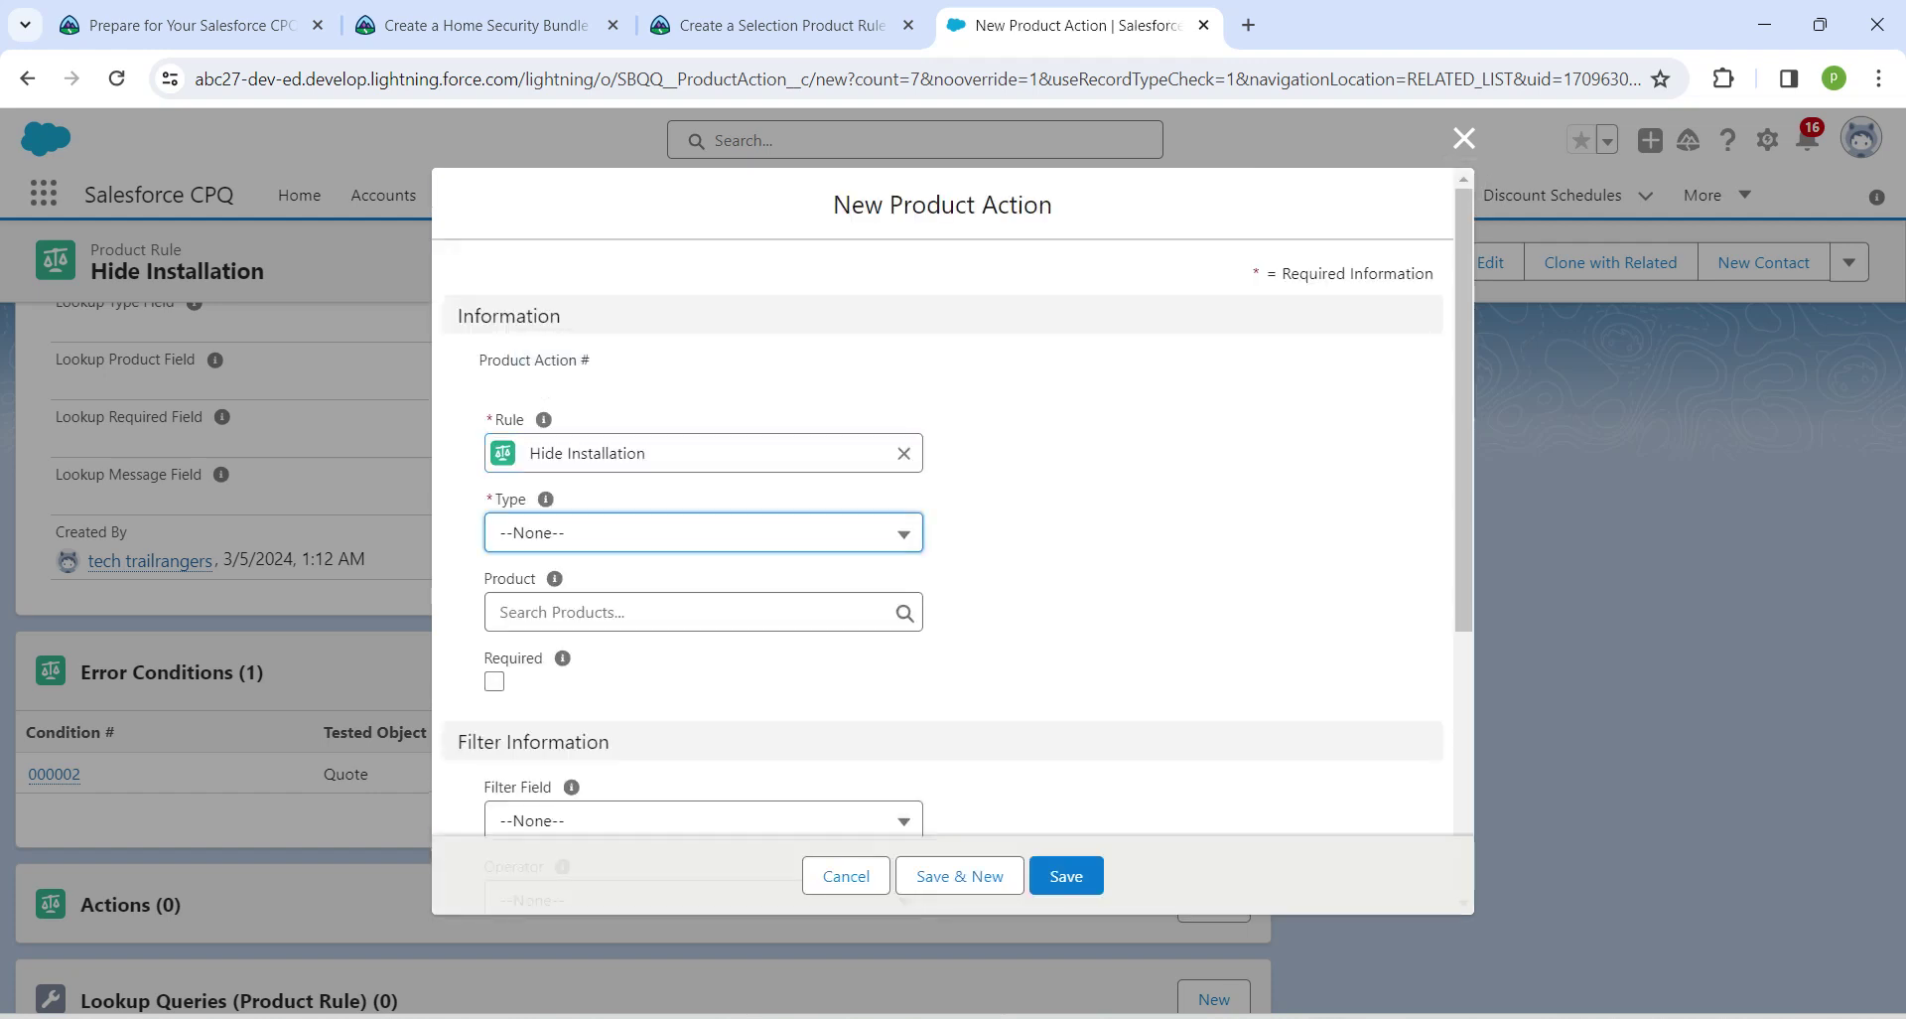
pyautogui.scroll(-3, 579, 800)
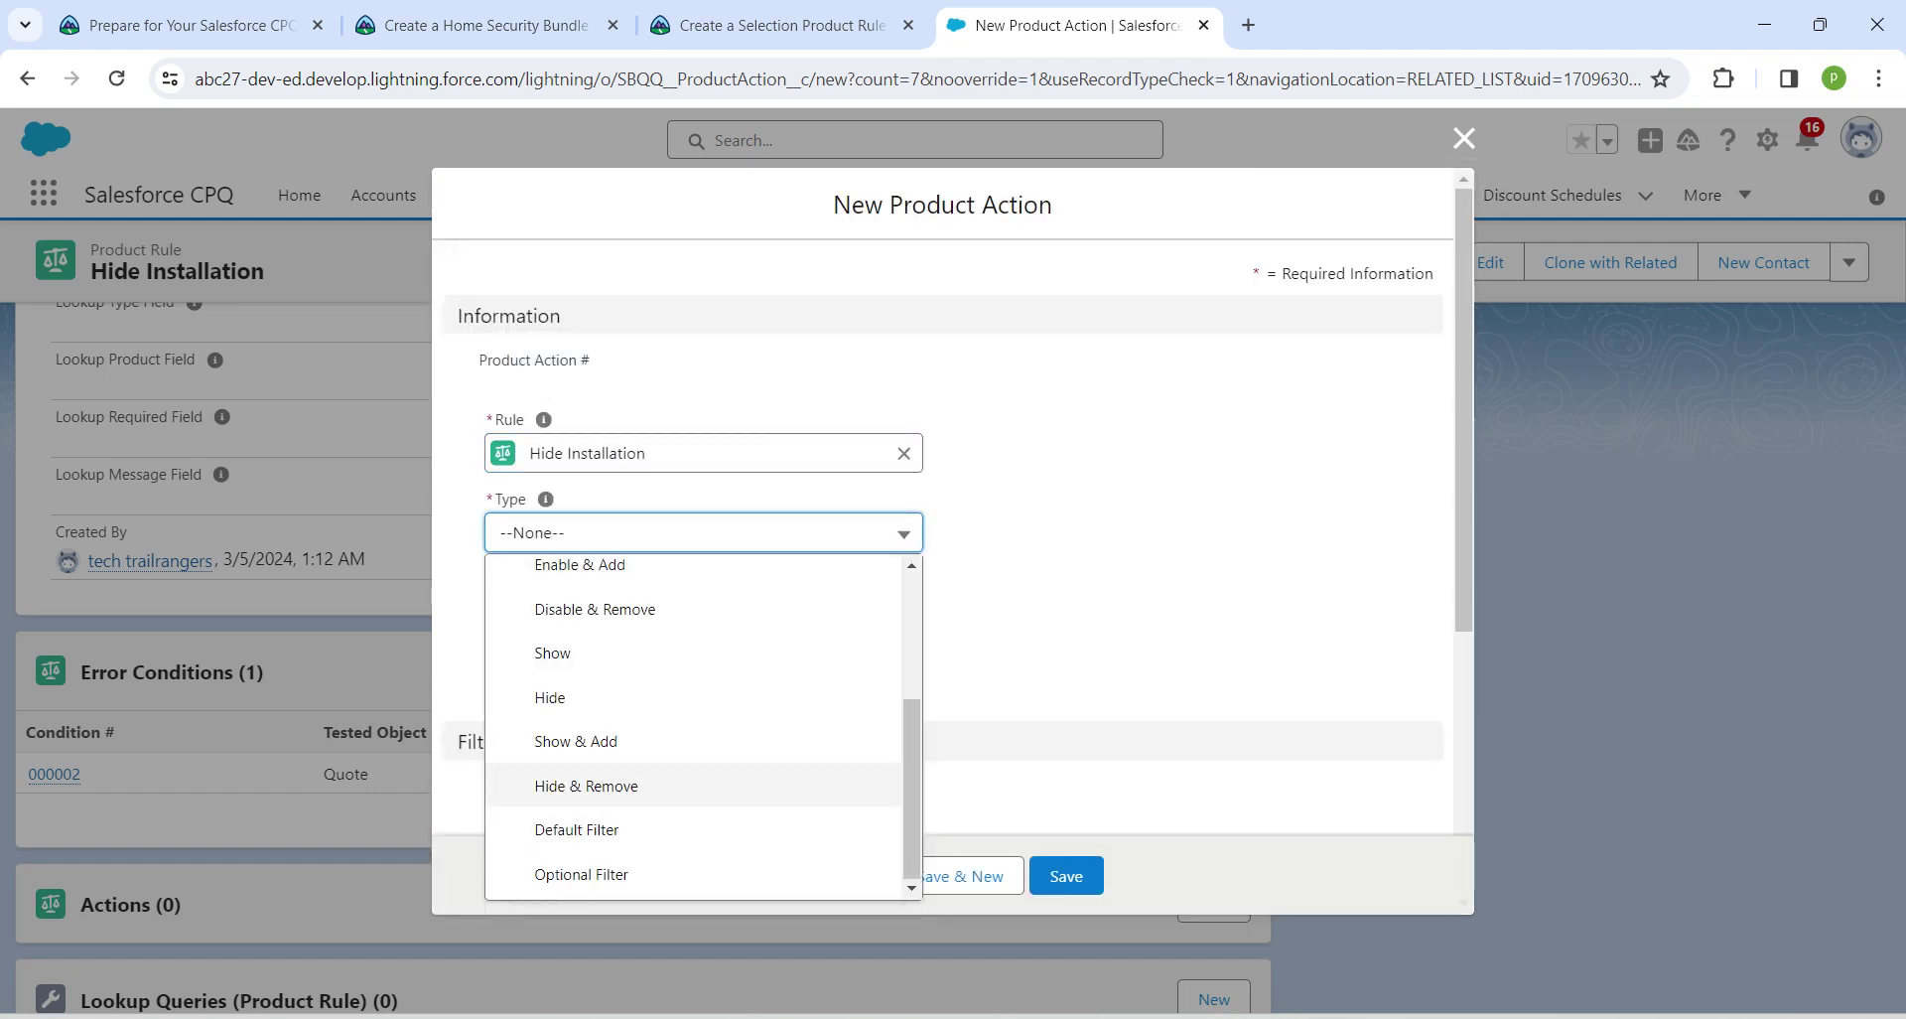
pyautogui.click(579, 786)
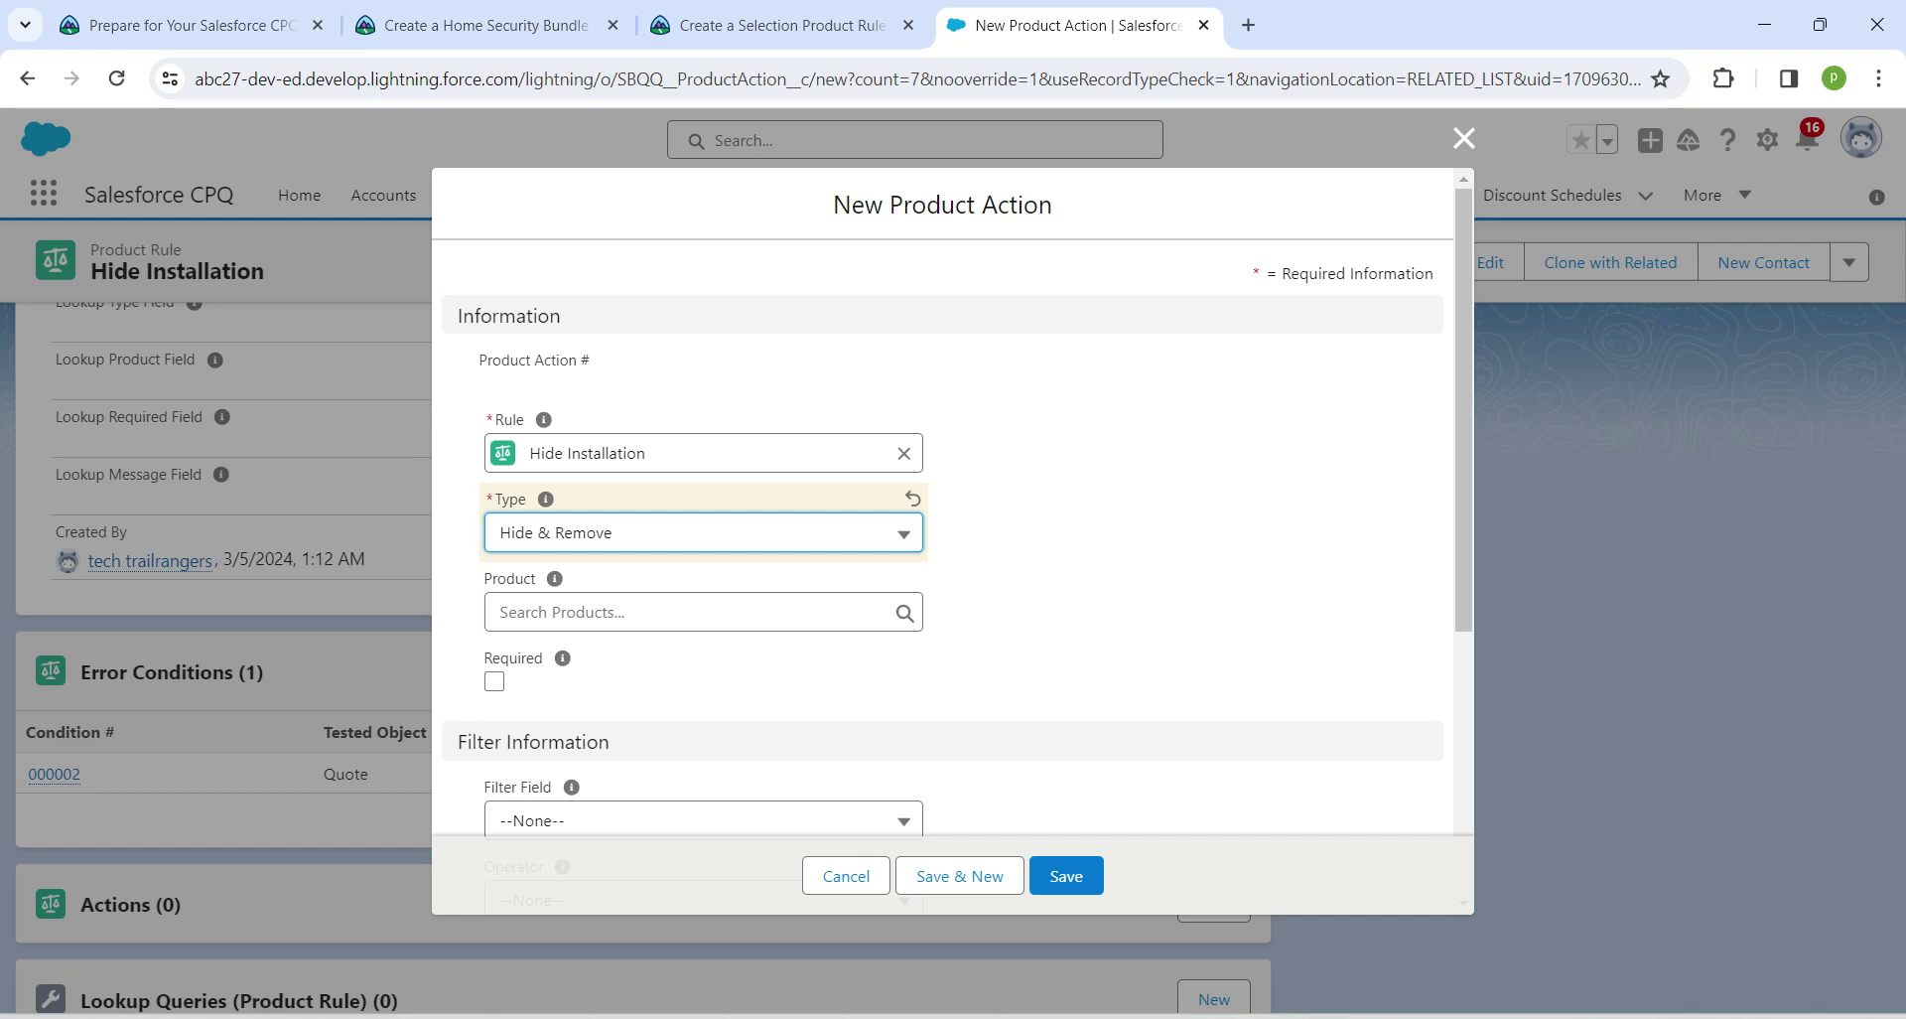
# - Set the product action's Product to Home Security Installation and save the action
pyautogui.scroll(-1, 695, 602)
pyautogui.click(695, 600)
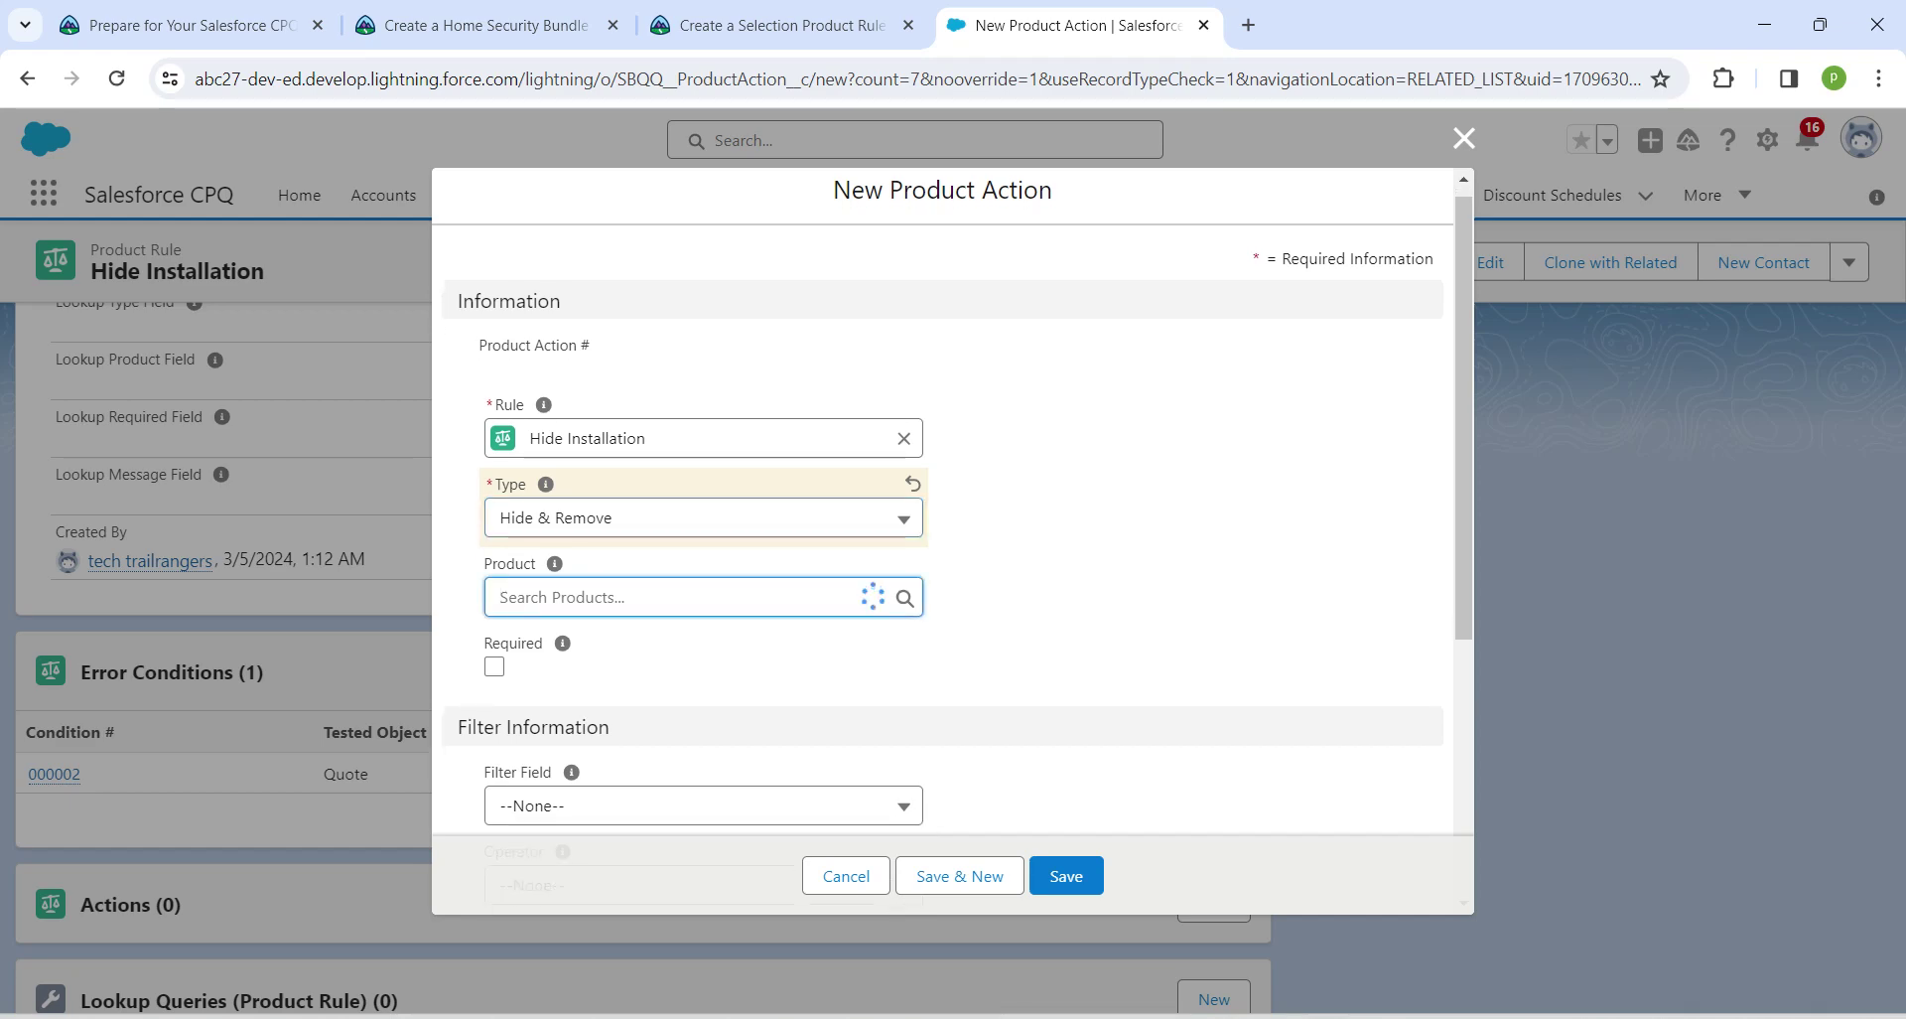
pyautogui.write('home')
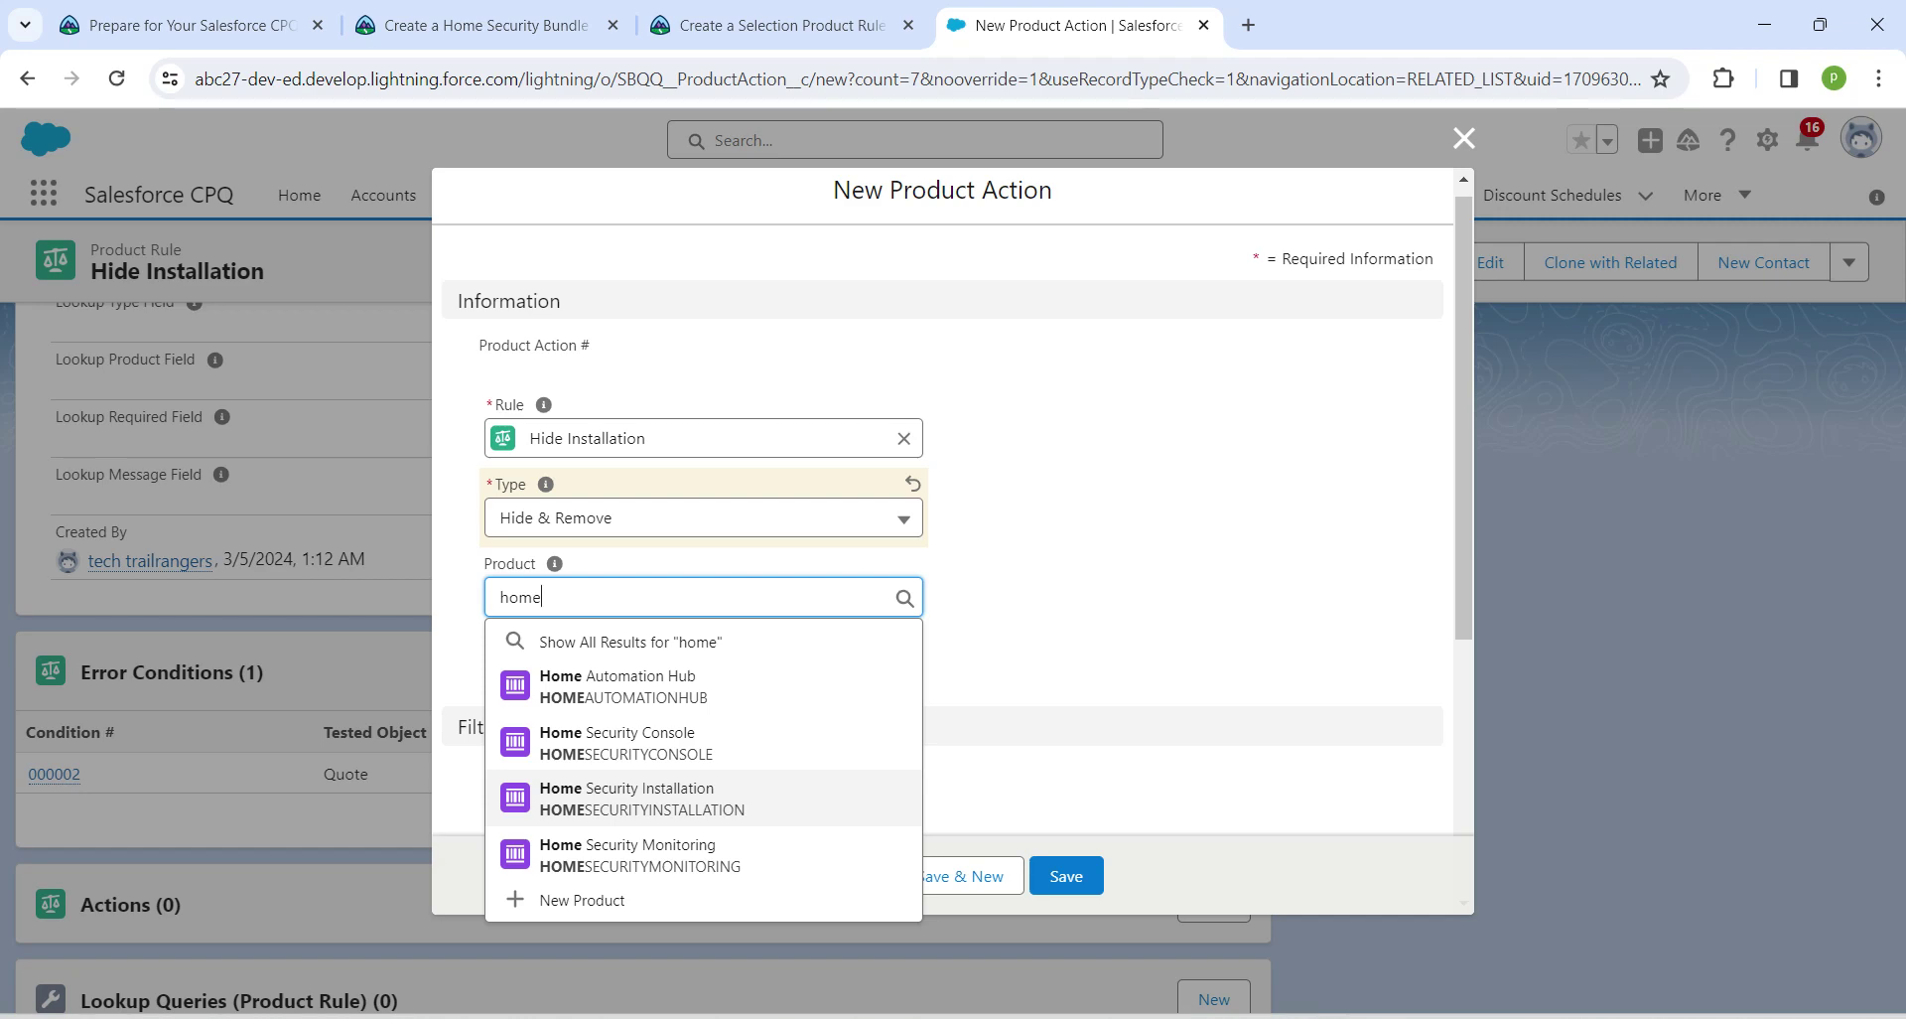
pyautogui.press('Return')
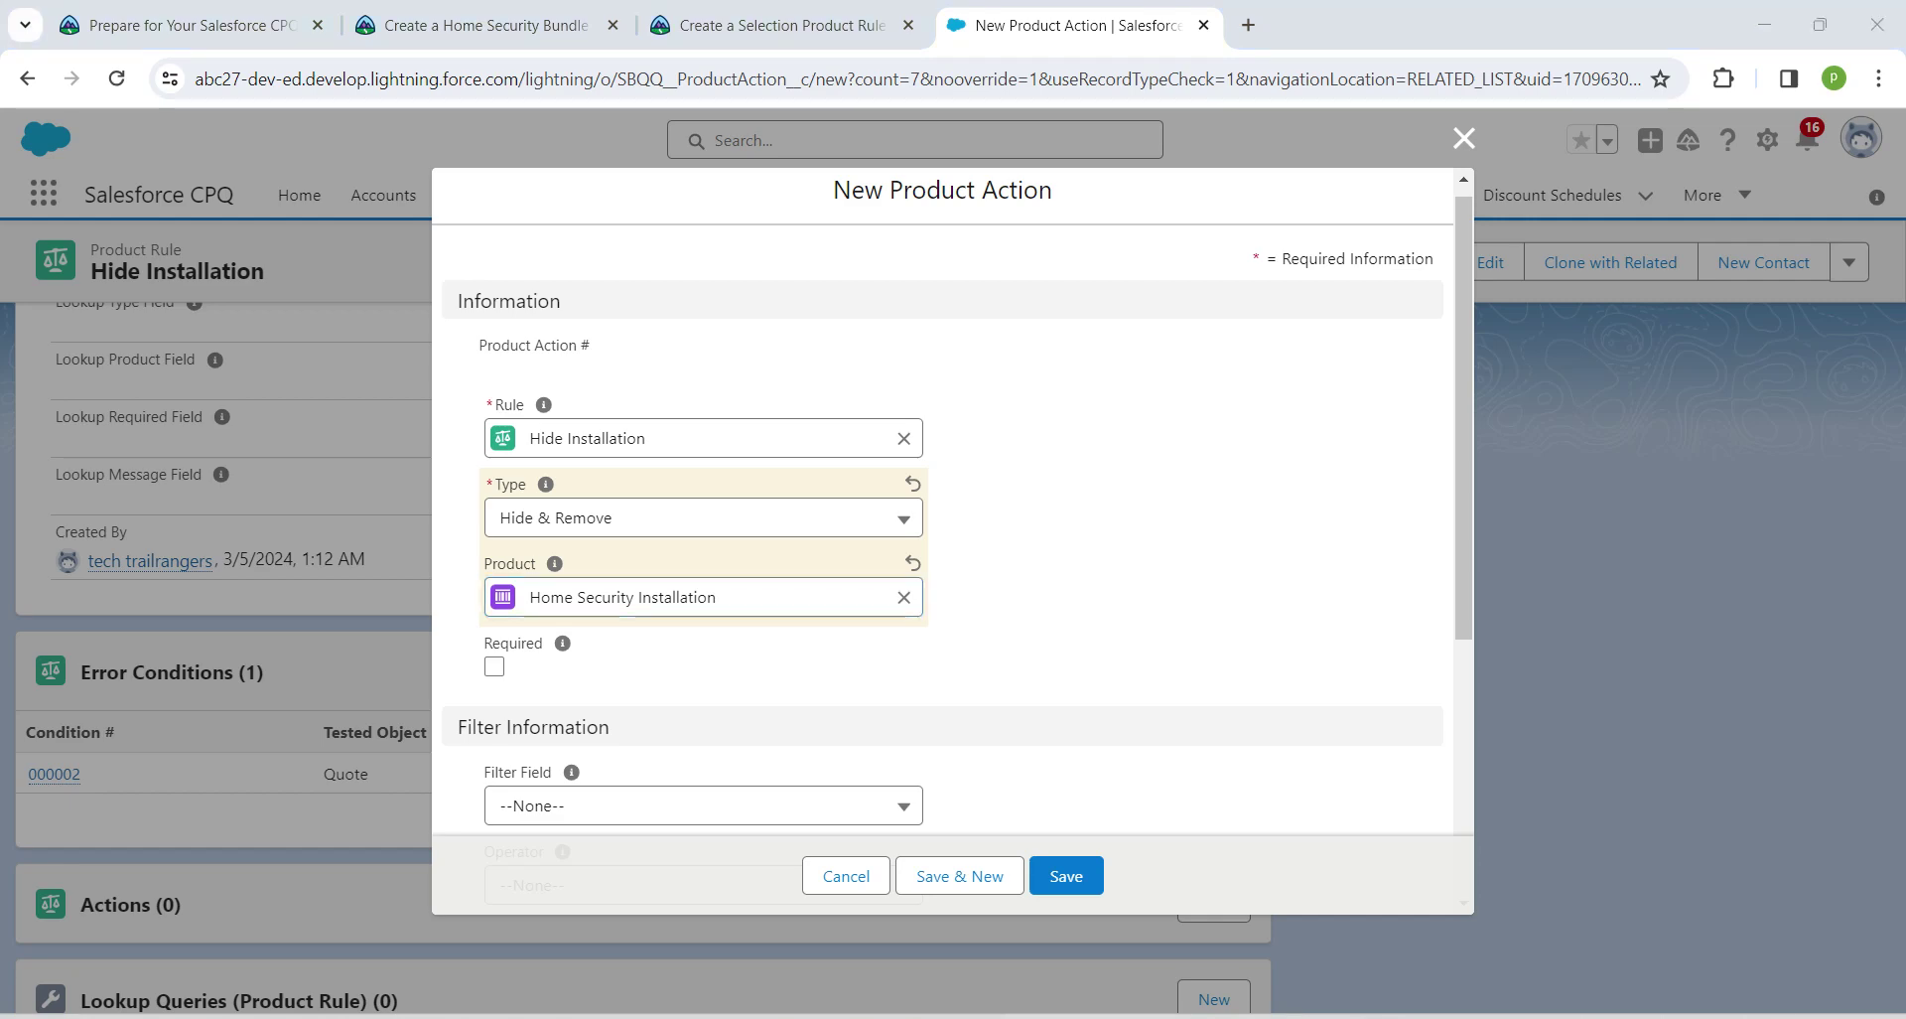
pyautogui.click(1066, 876)
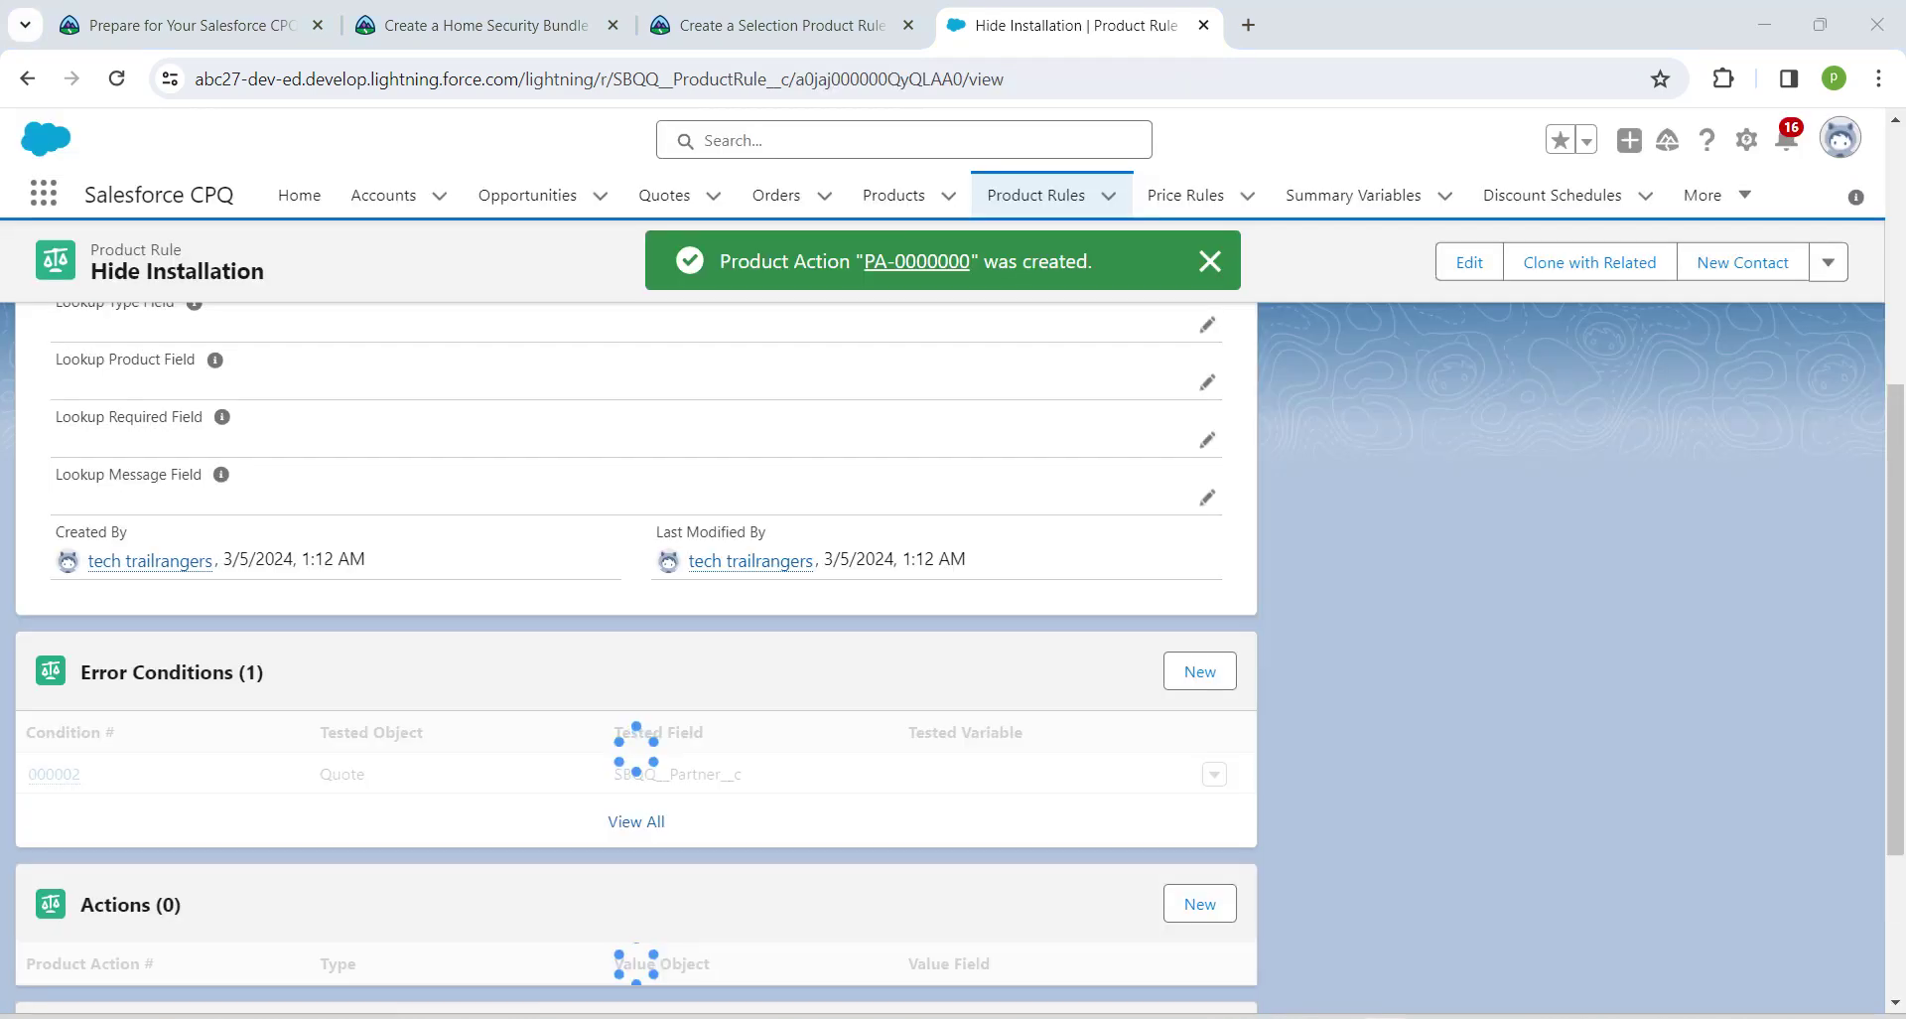
# - Create an active configuration rule for Hide Installation with the Product set to Home Security Console, and save it
pyautogui.scroll(-3, 635, 655)
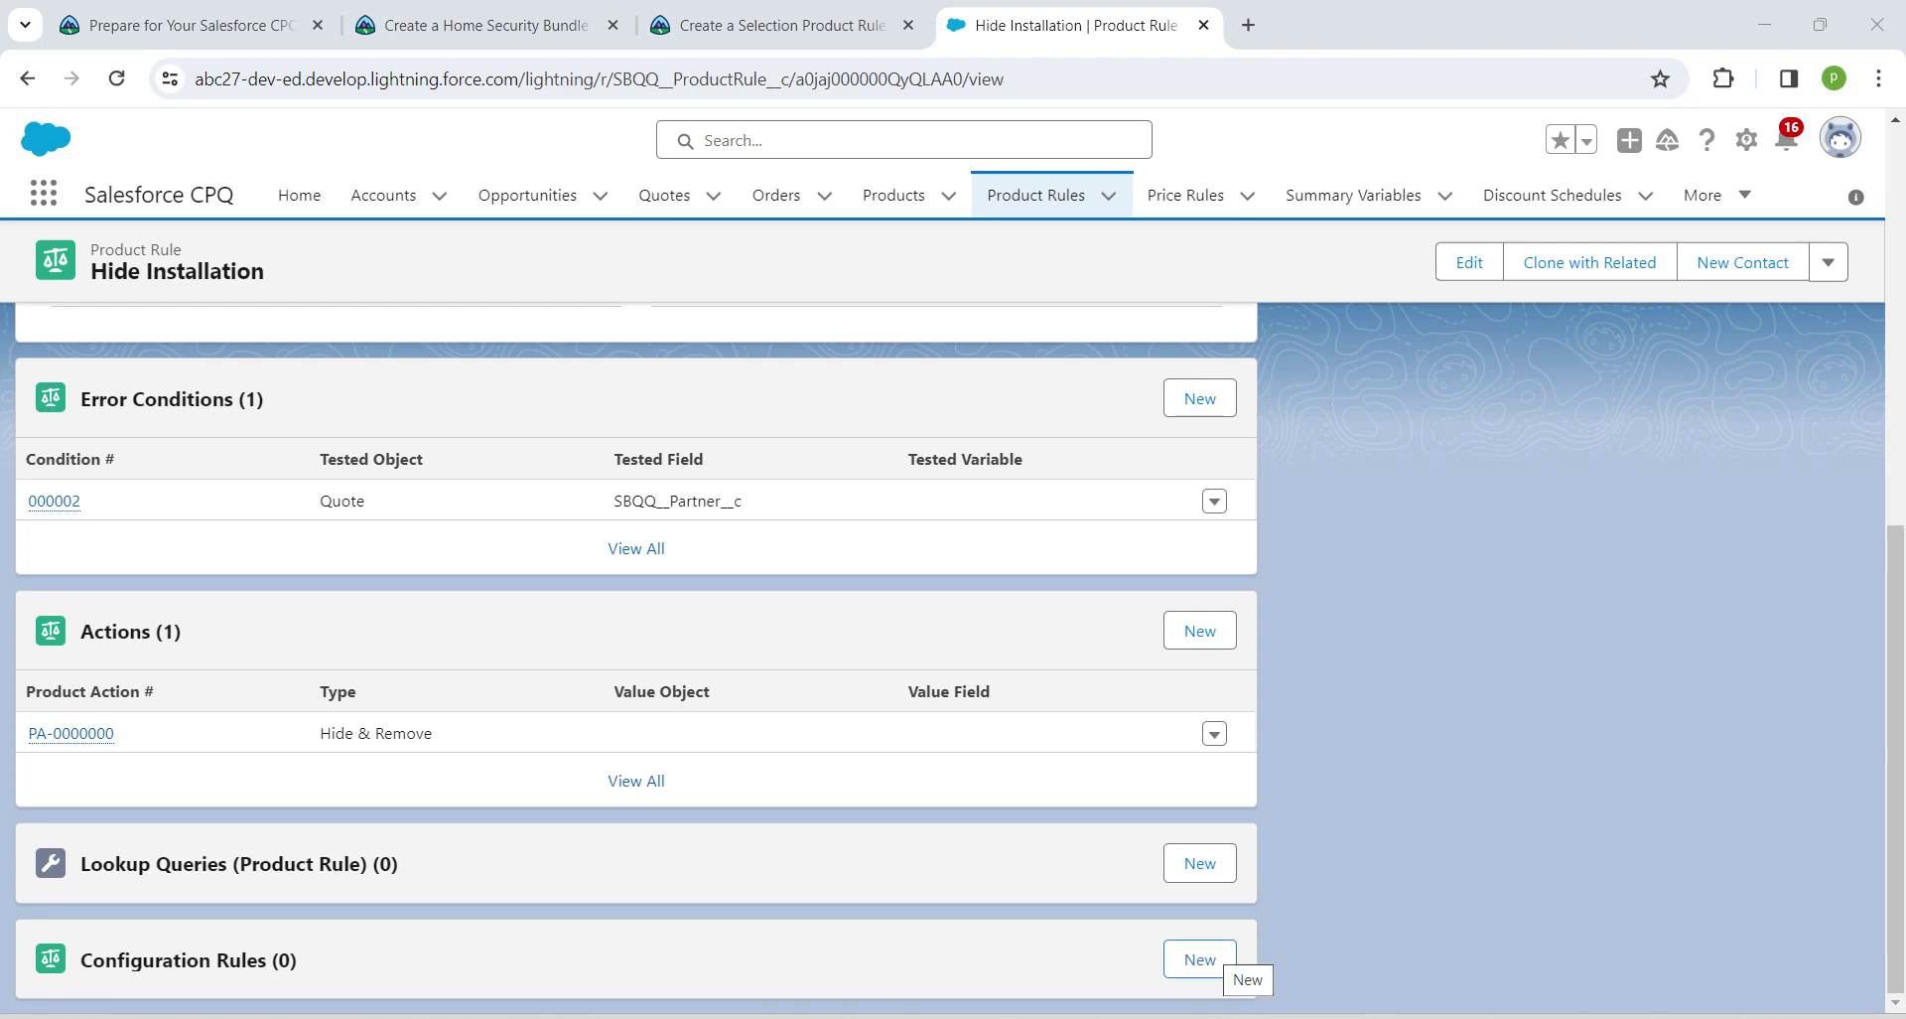
pyautogui.click(1199, 959)
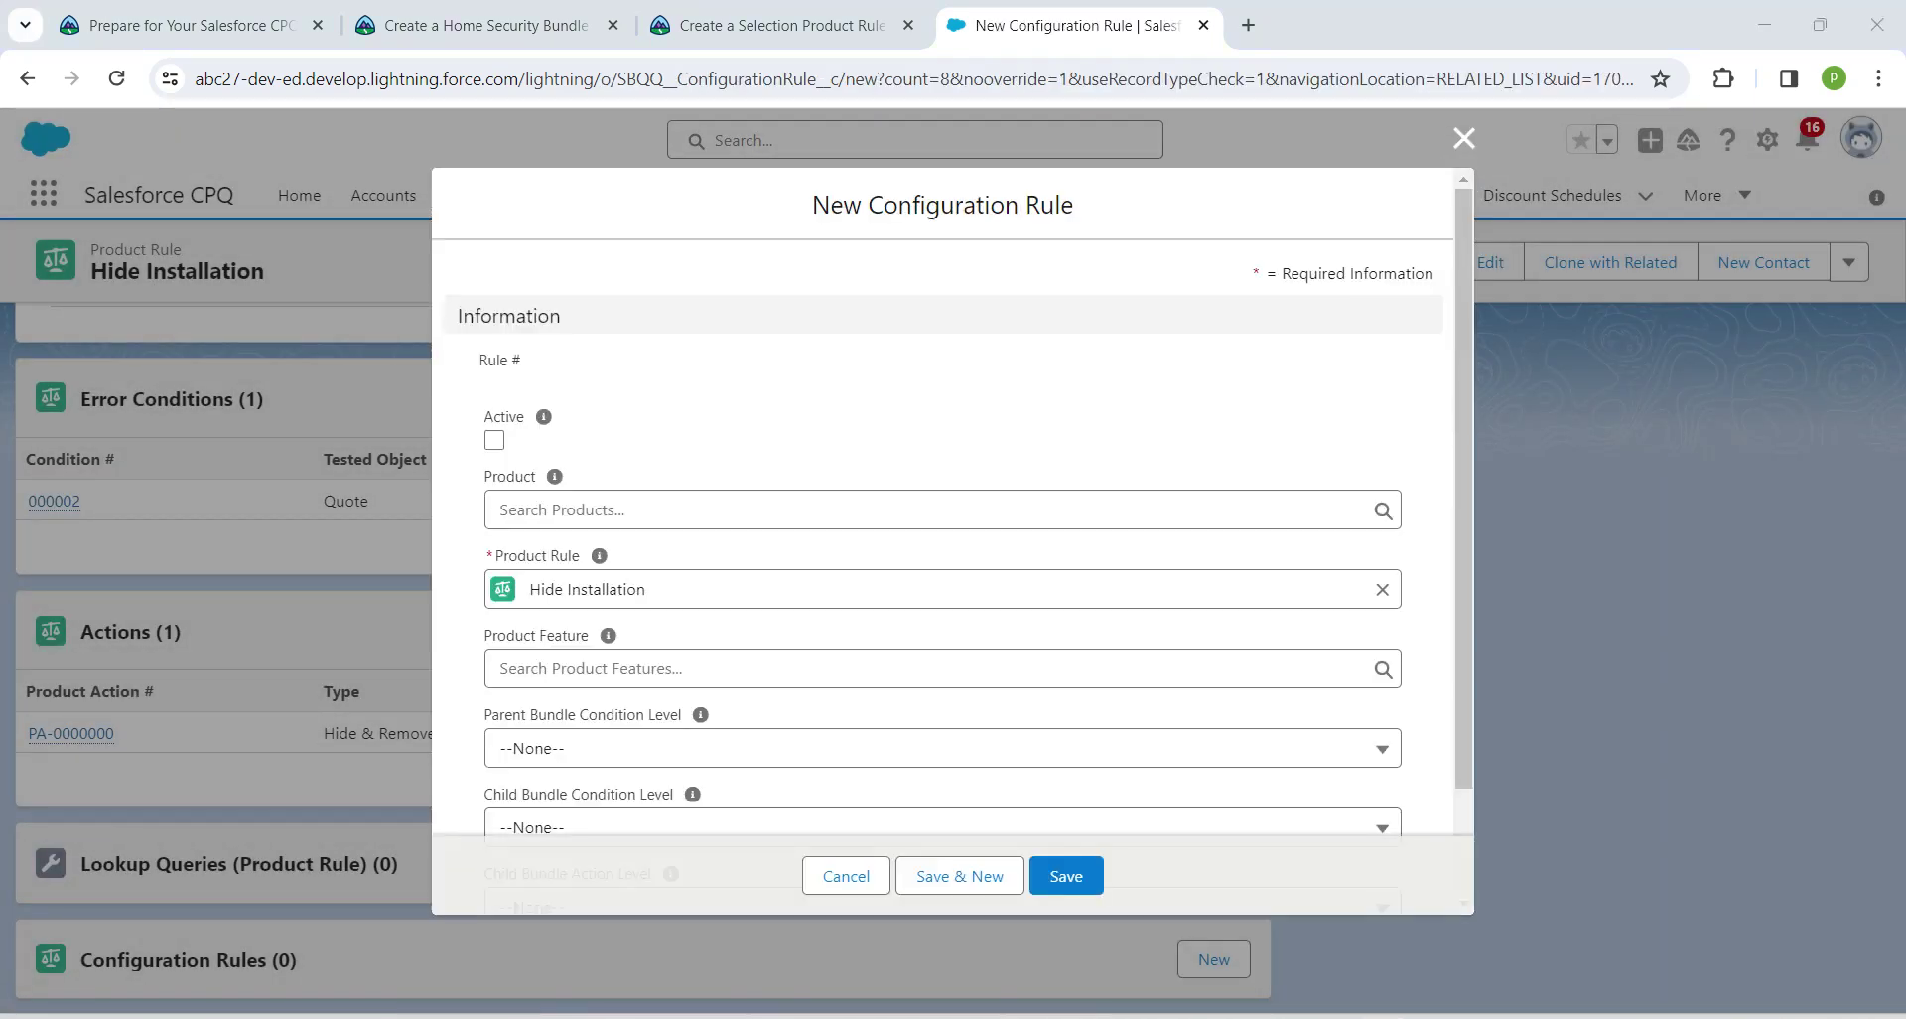
pyautogui.click(494, 440)
pyautogui.click(571, 509)
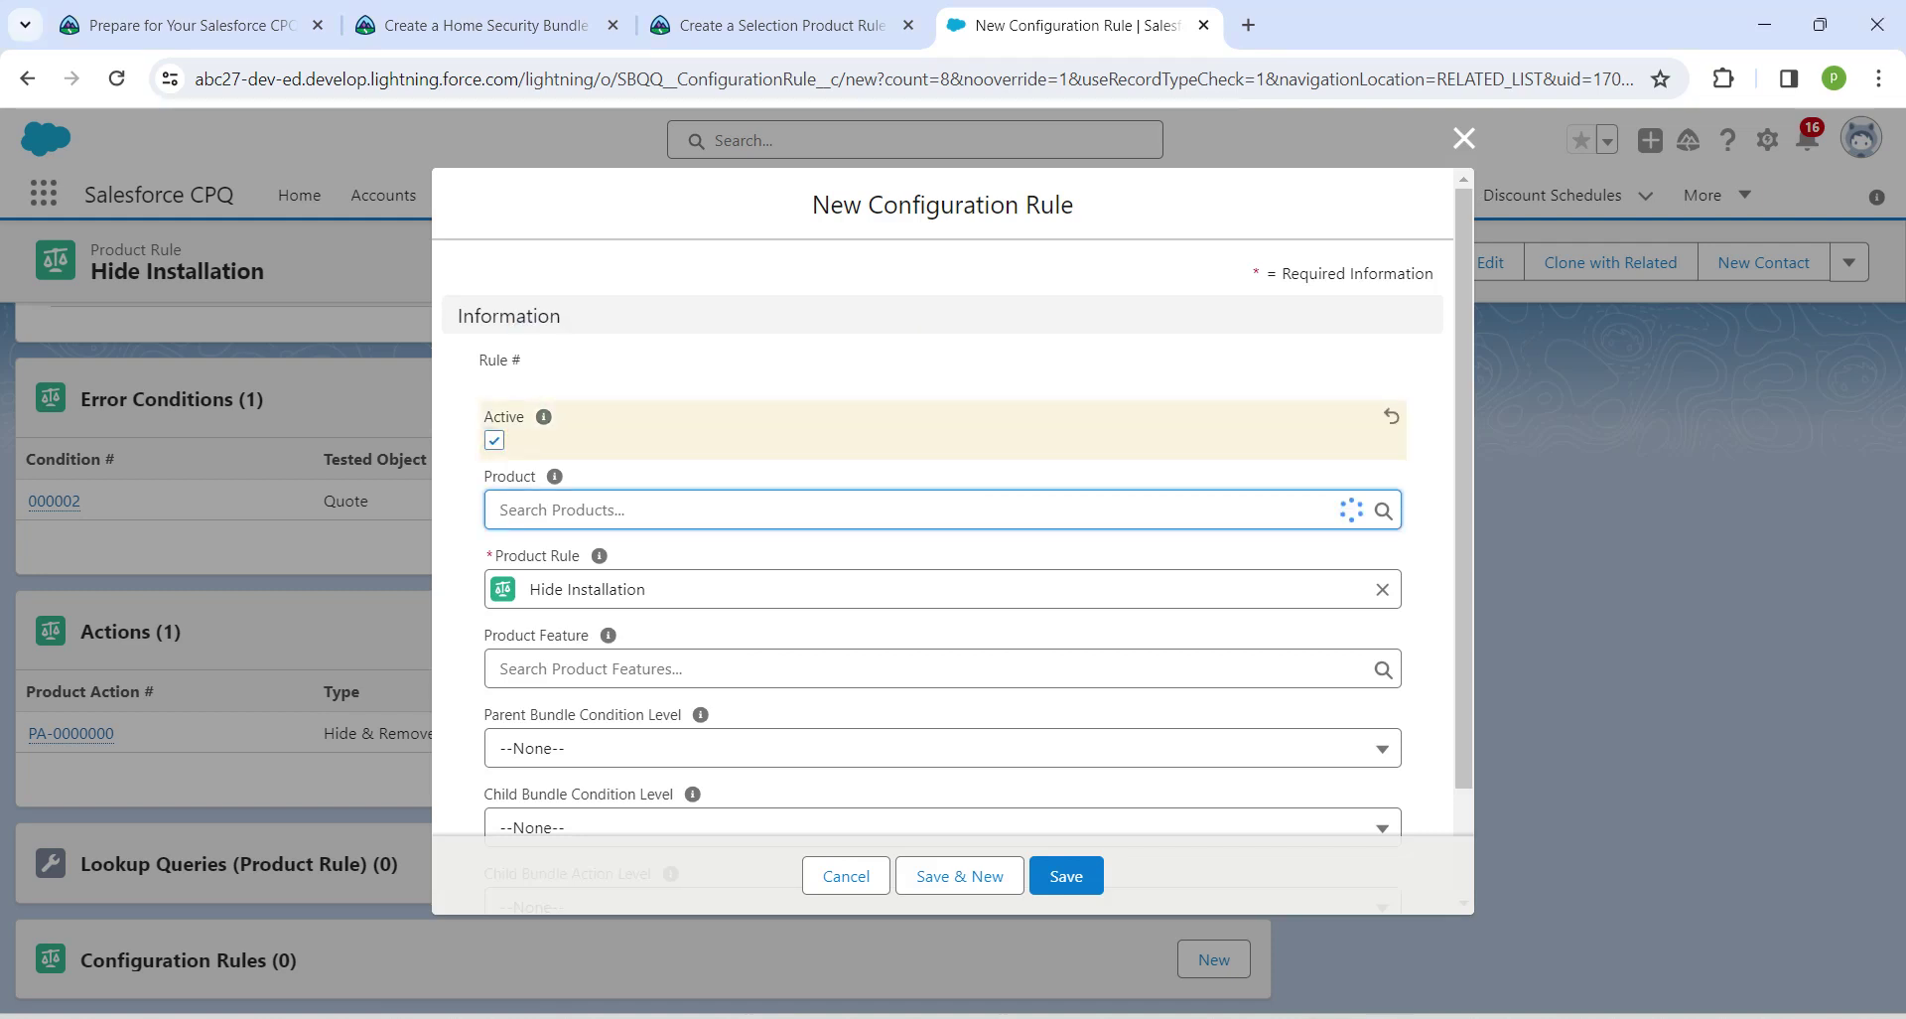
pyautogui.write('home')
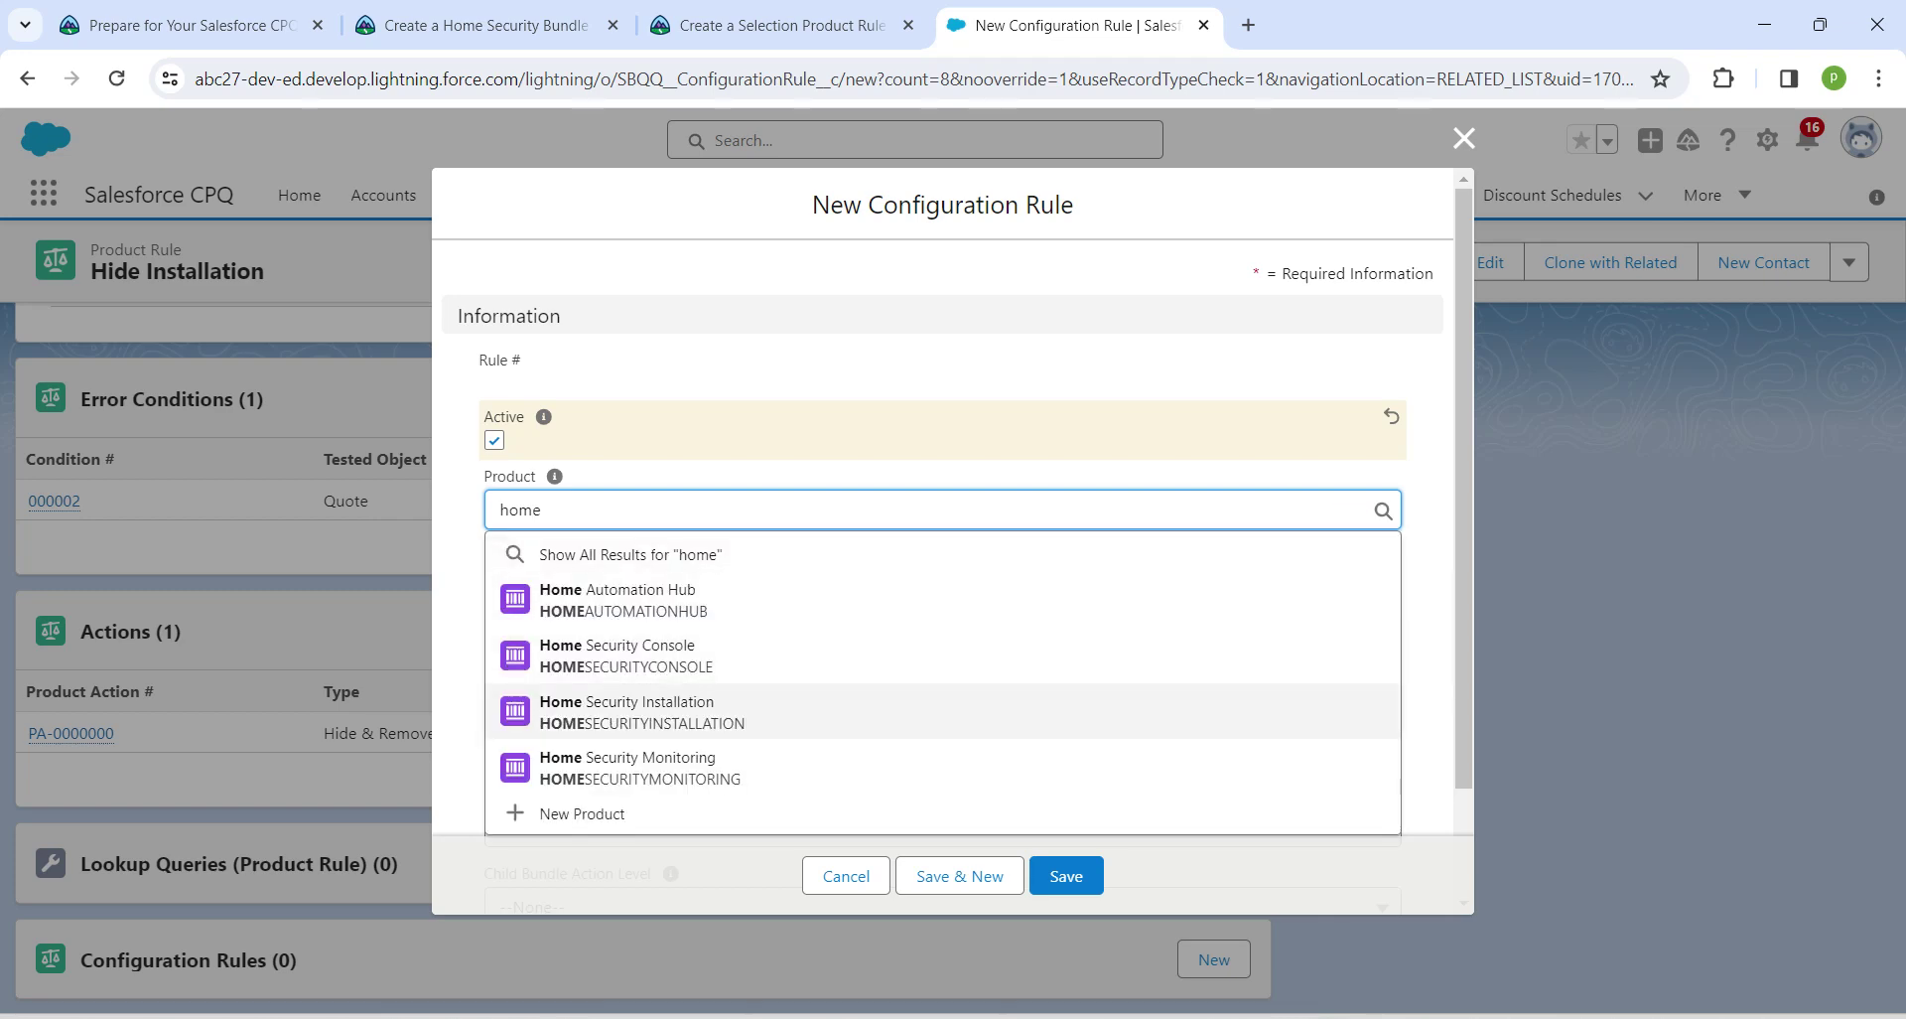
pyautogui.click(617, 656)
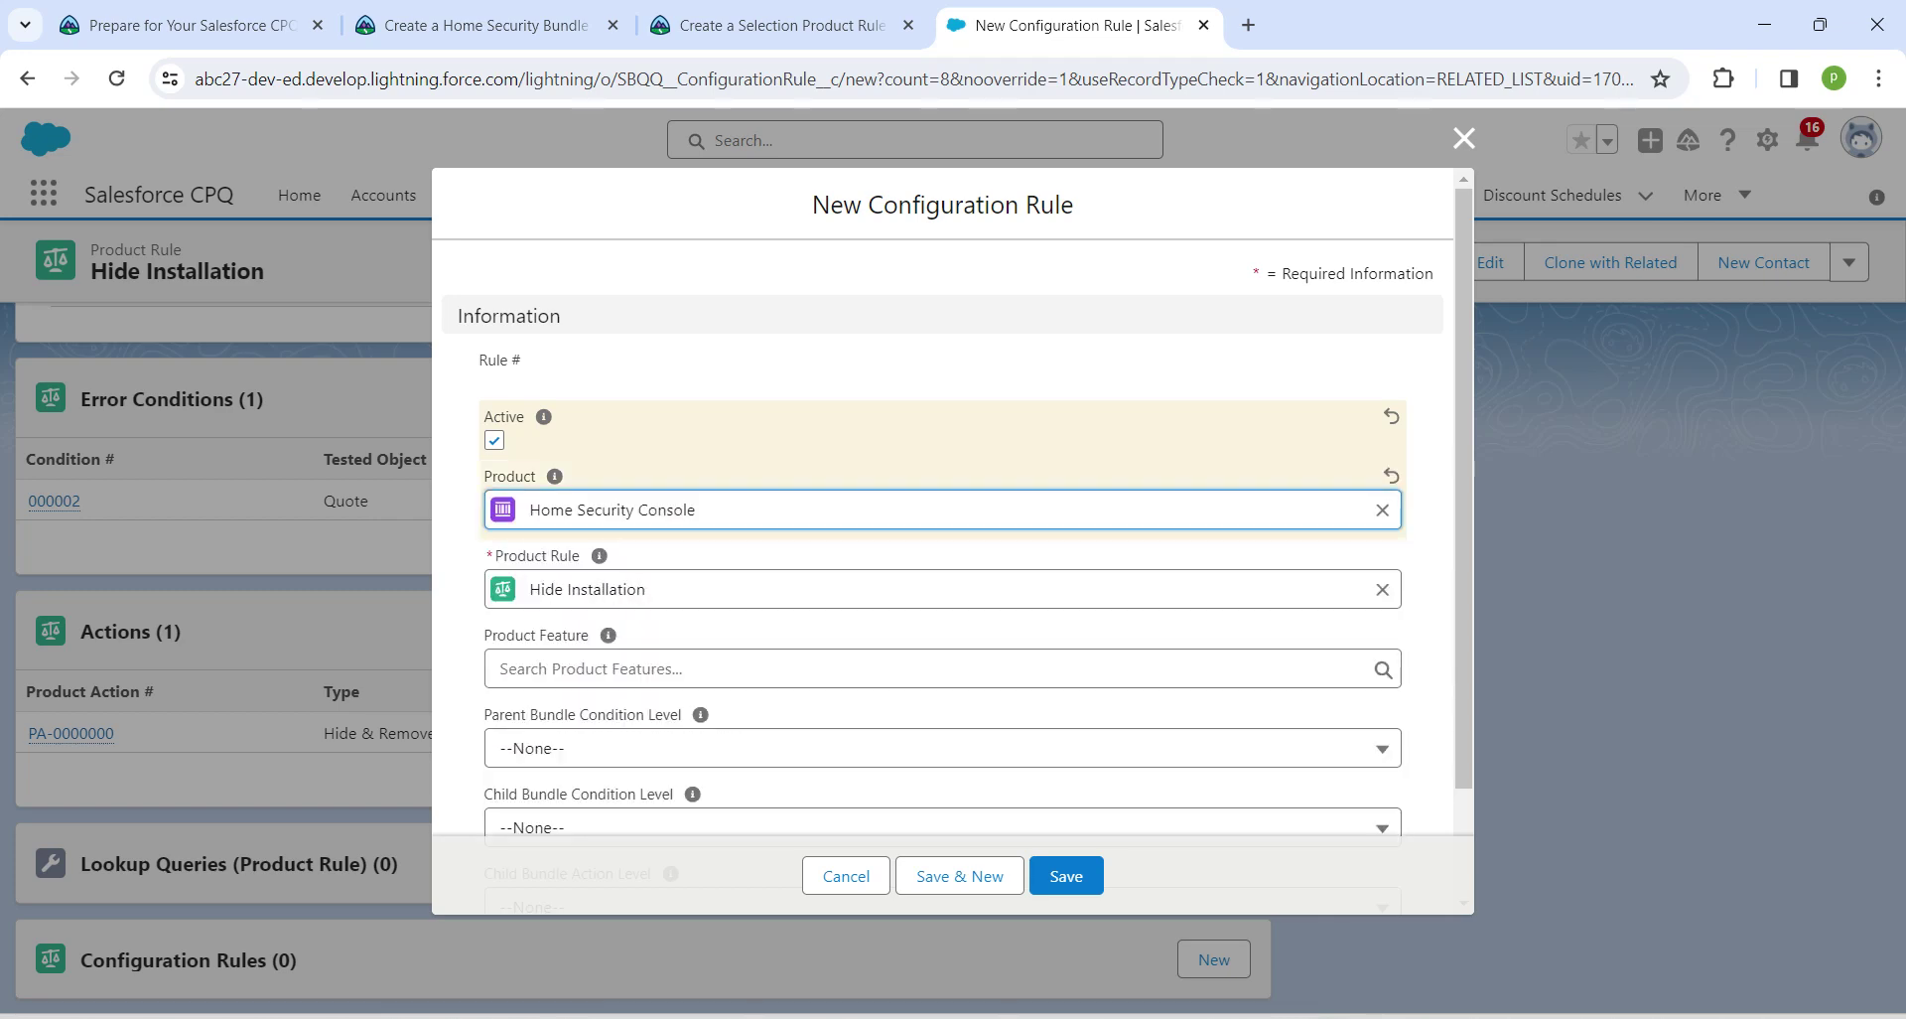
pyautogui.click(1065, 876)
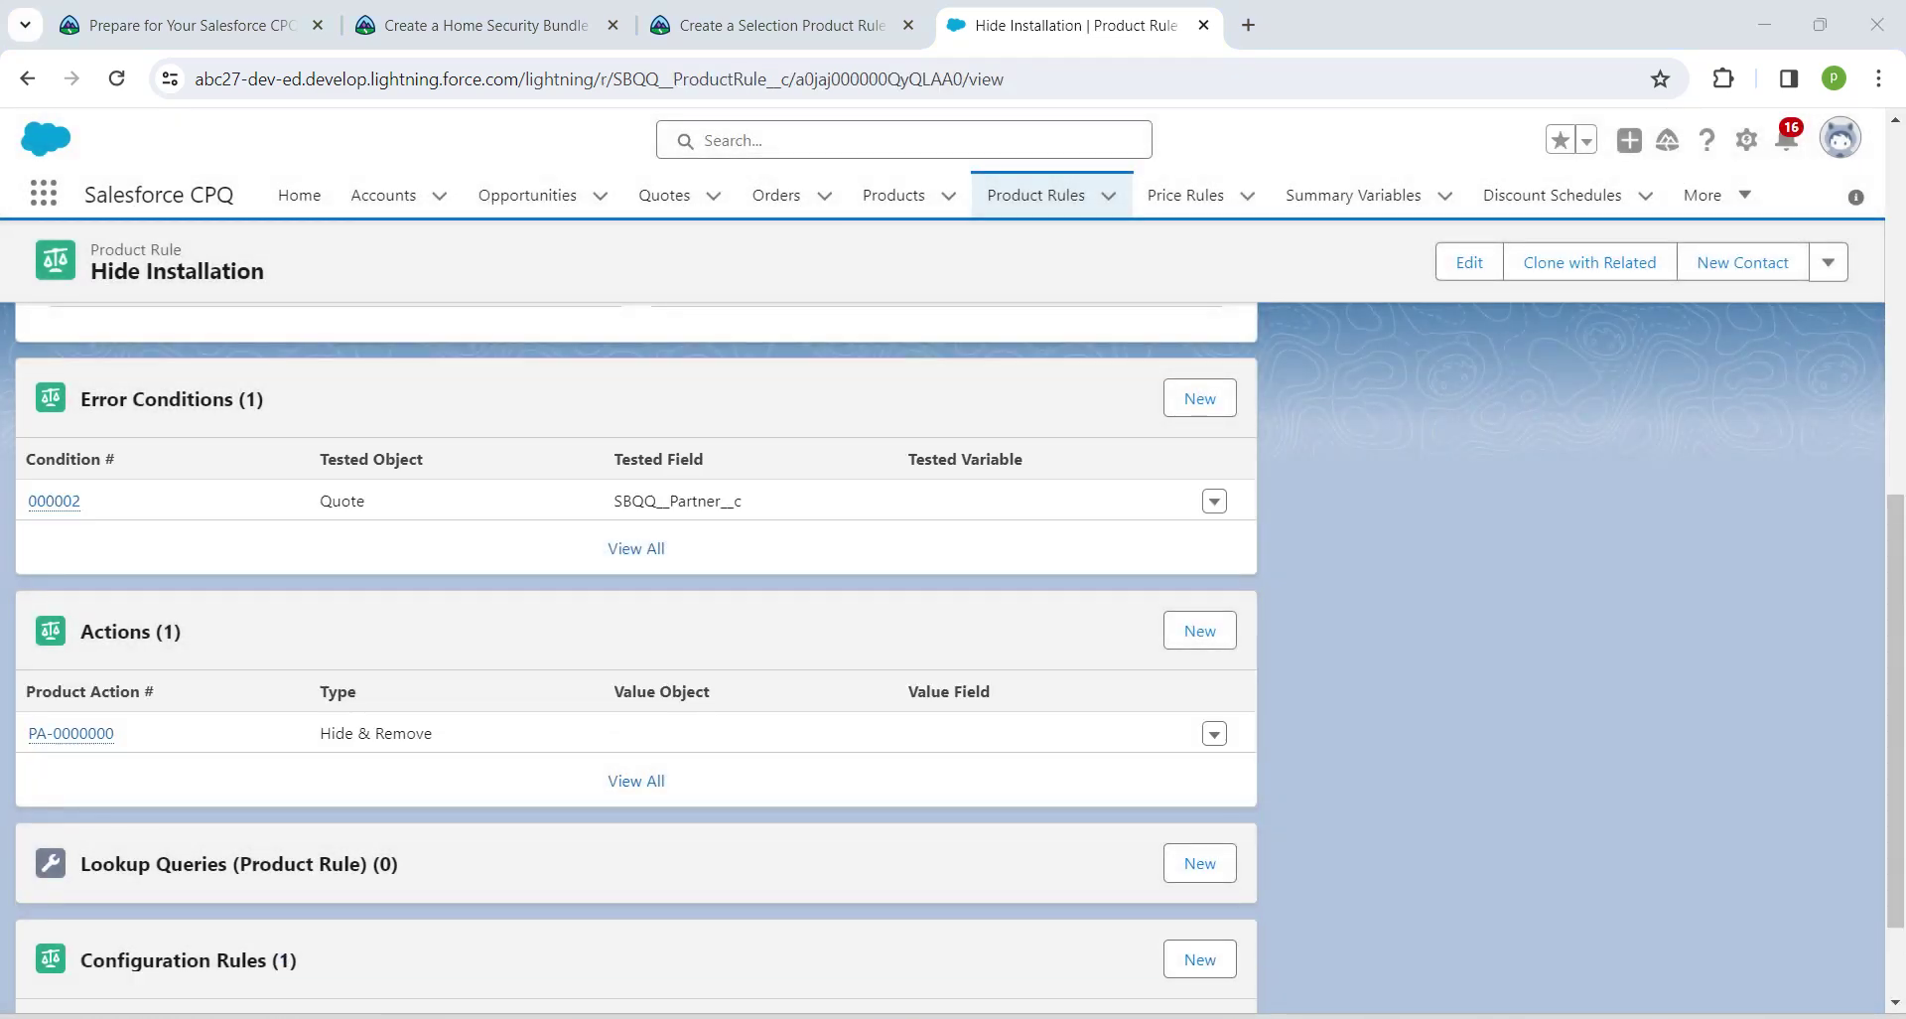
# - Search all records for quote Q-00011 and open it
pyautogui.click(904, 140)
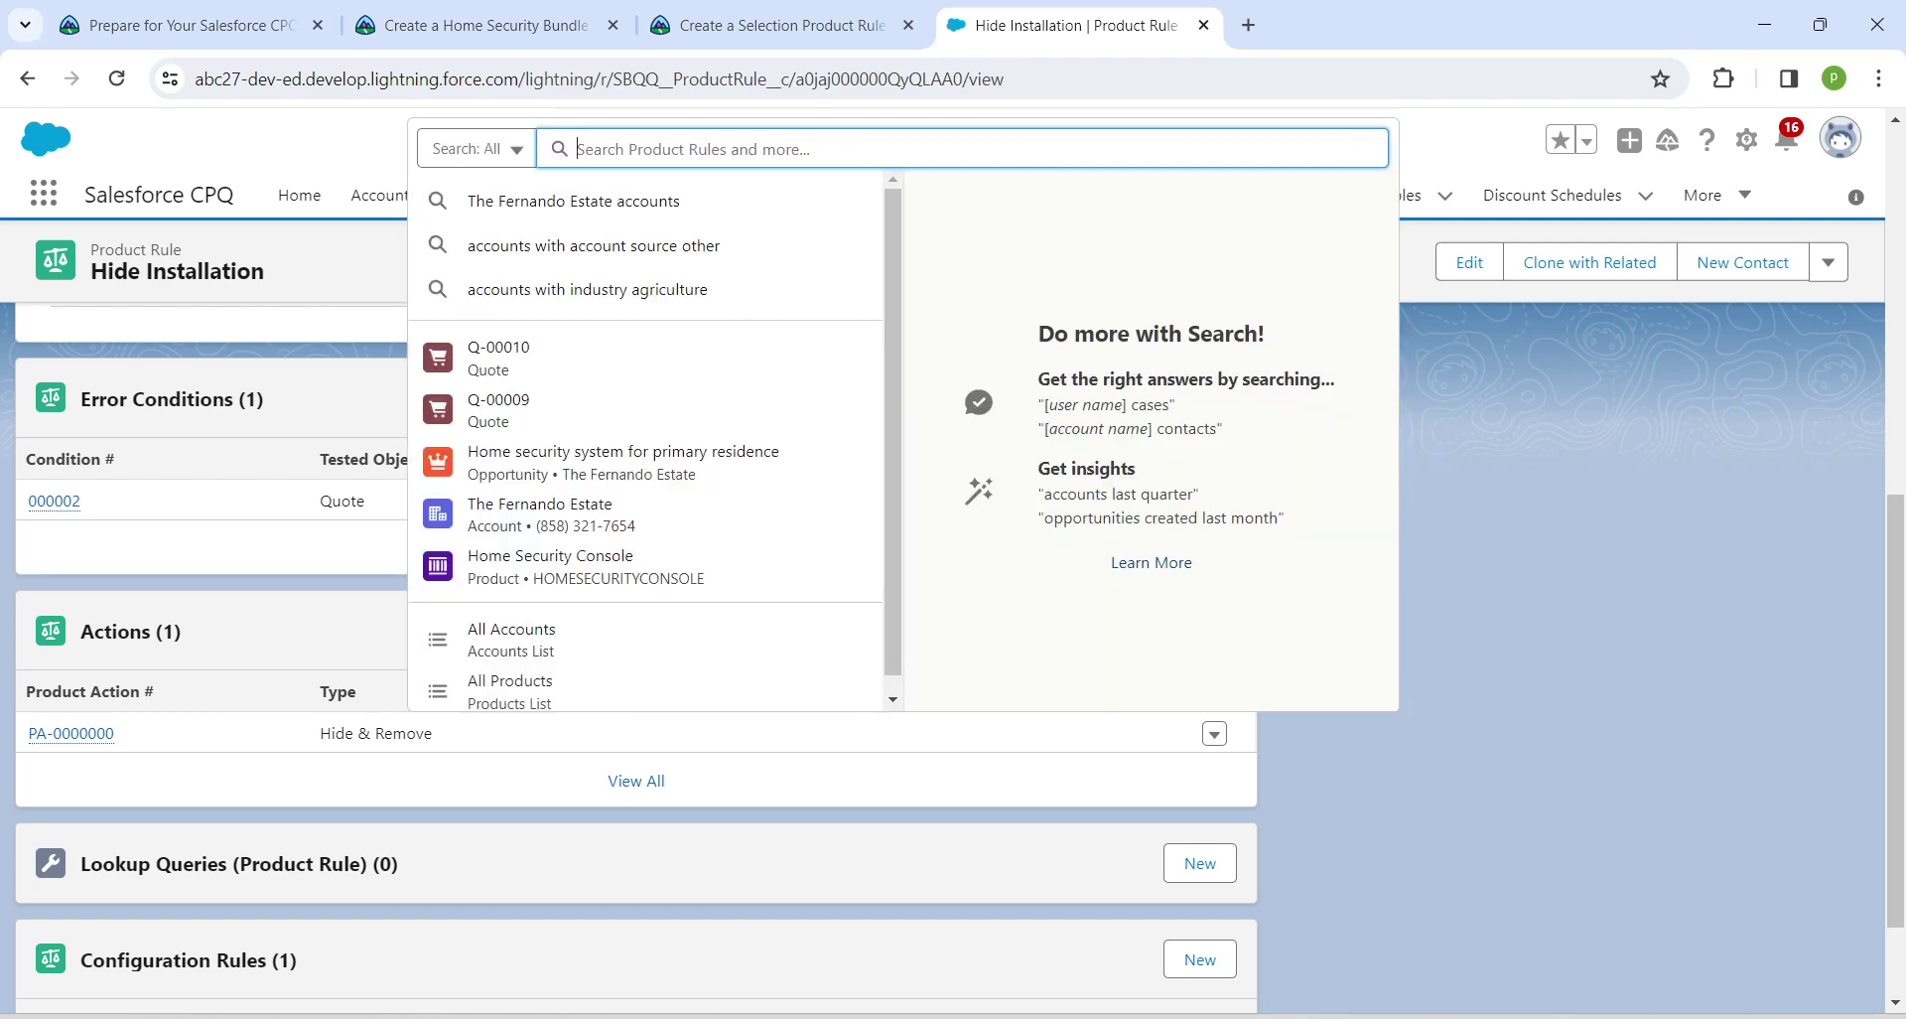
pyautogui.write('Q-')
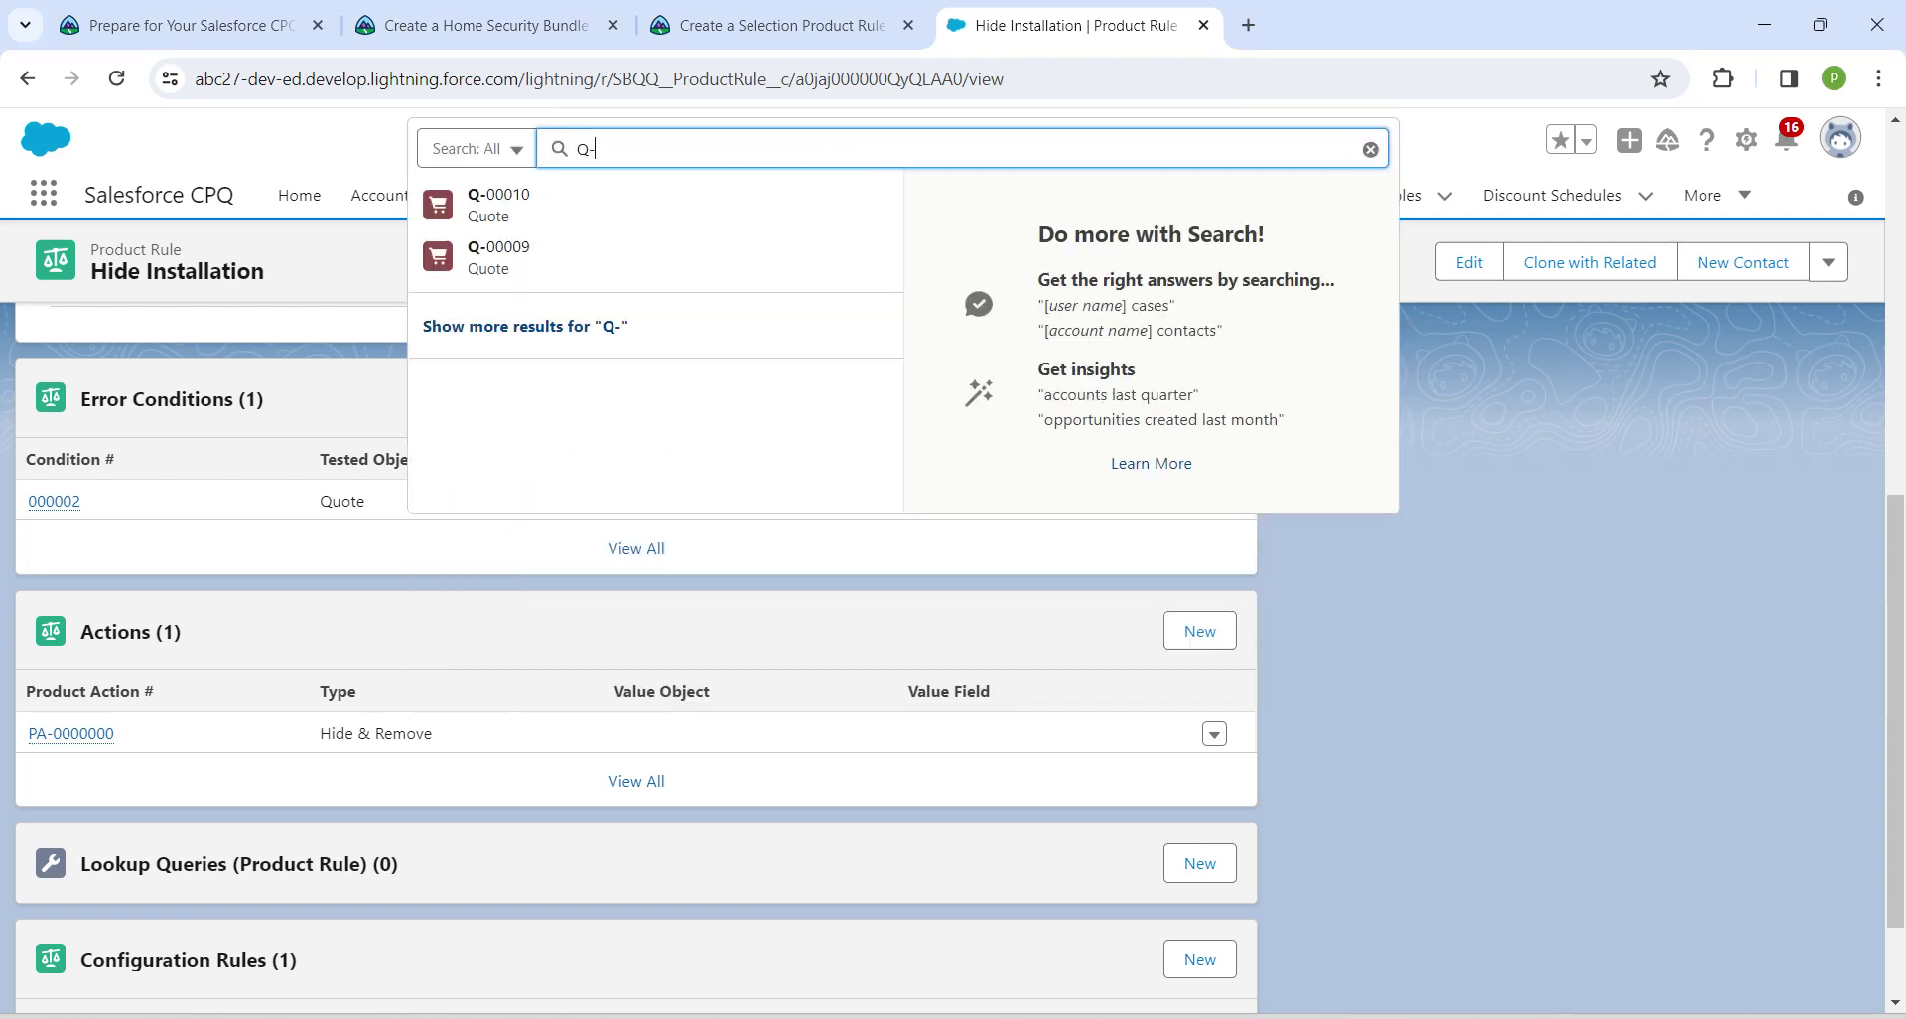
pyautogui.write('000')
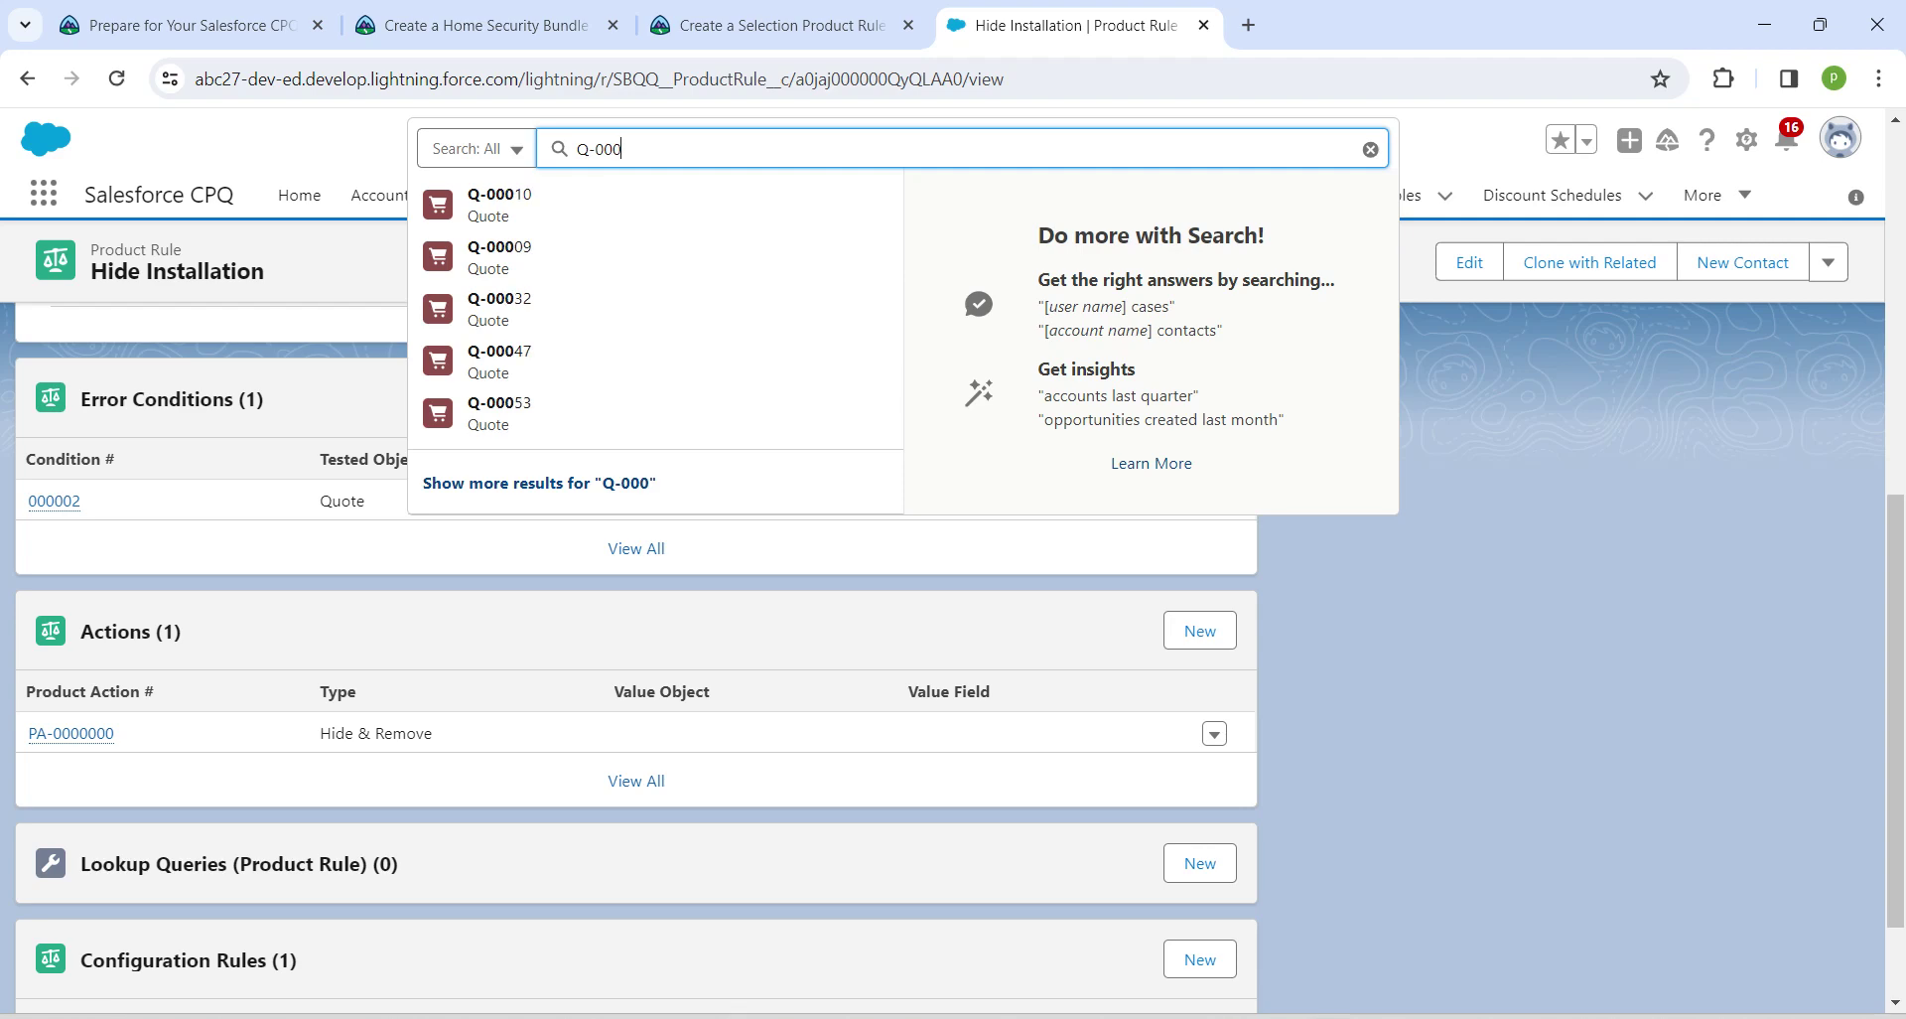
pyautogui.write('11')
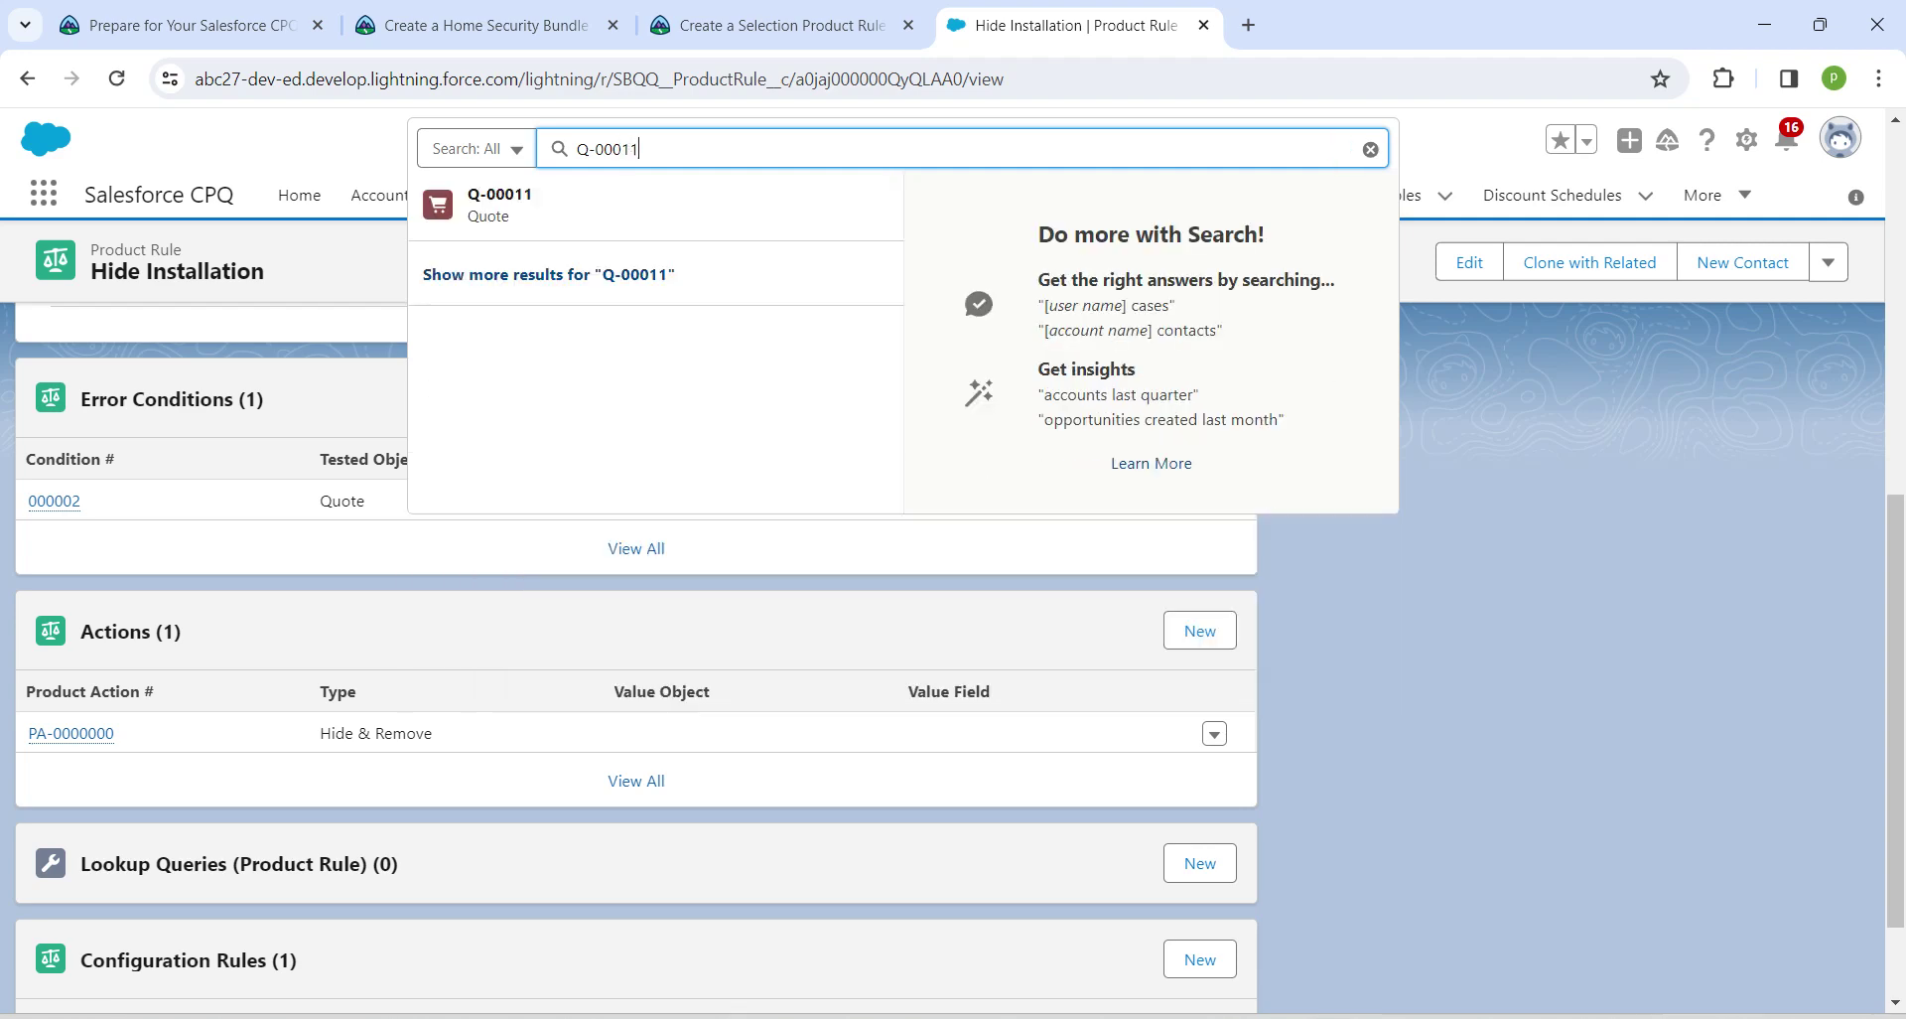
pyautogui.click(516, 196)
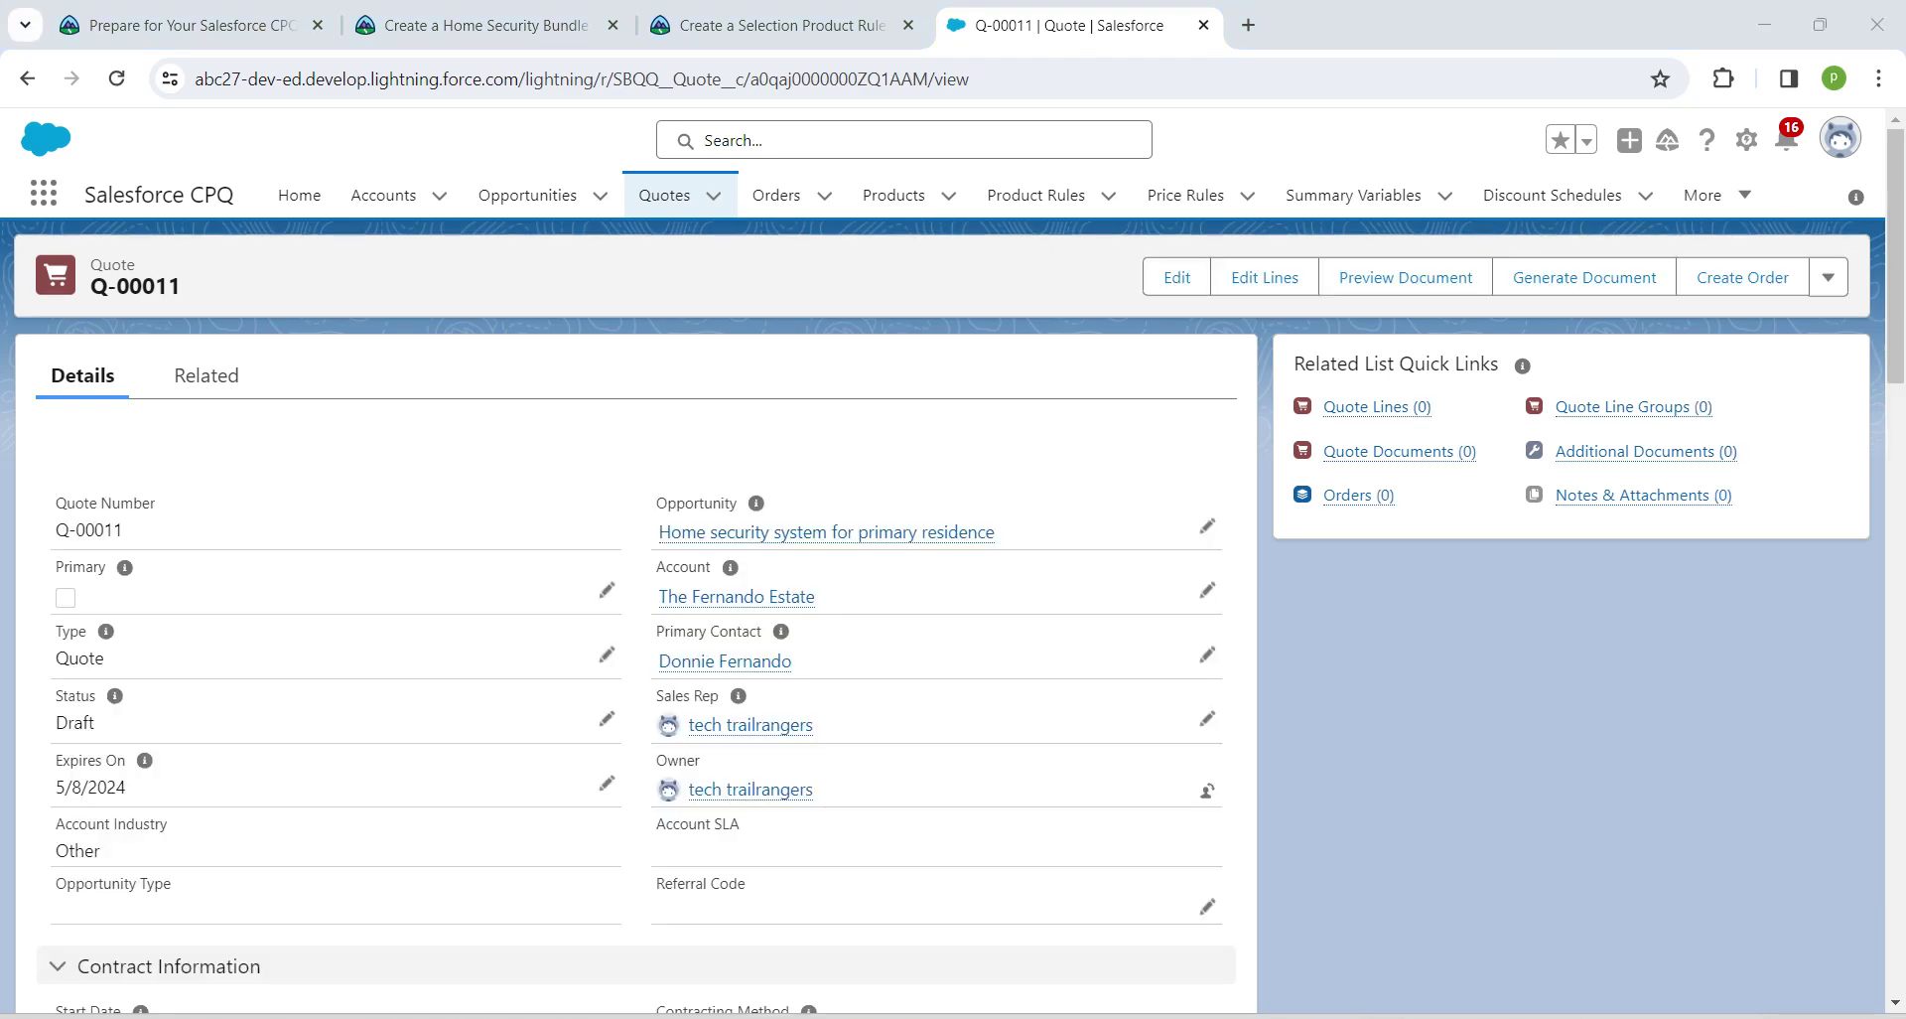
# - Edit the quote to set its Partner to Pyramid Construction Inc., and save it
pyautogui.click(1176, 277)
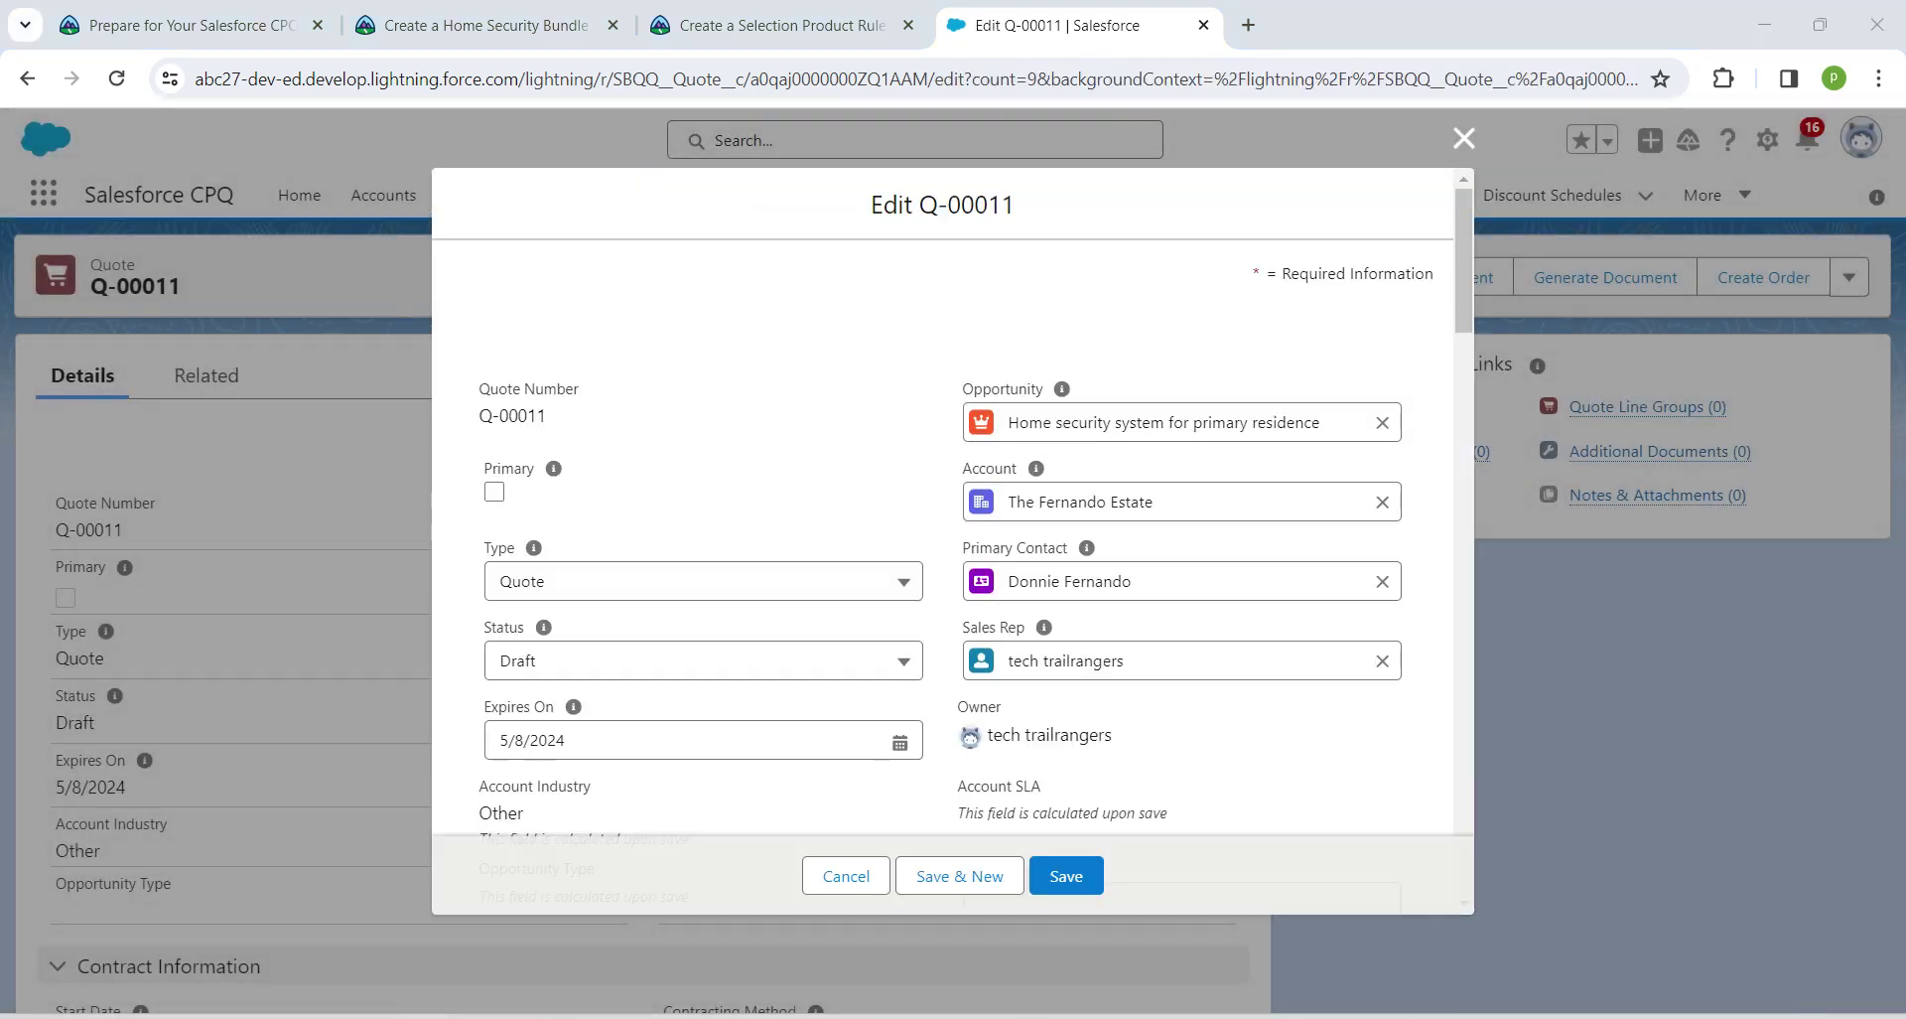
pyautogui.scroll(-8, 943, 537)
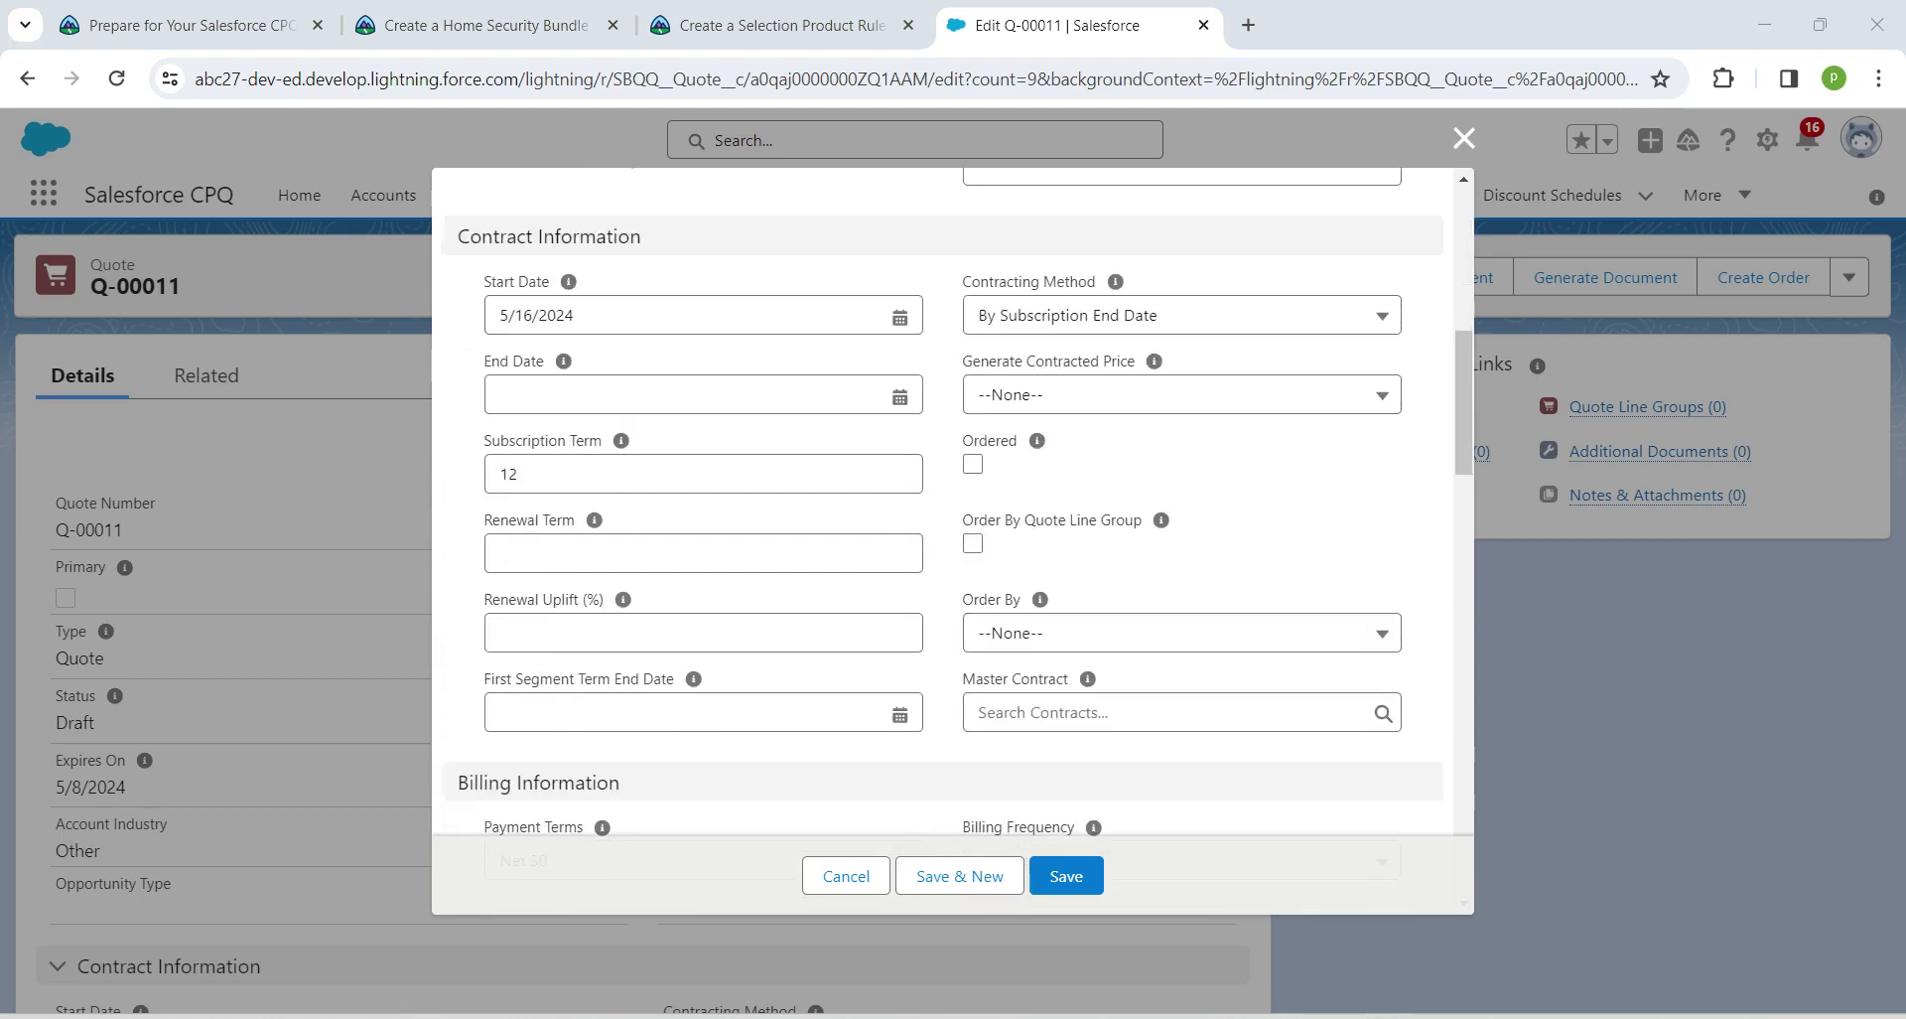
pyautogui.scroll(-6, 943, 537)
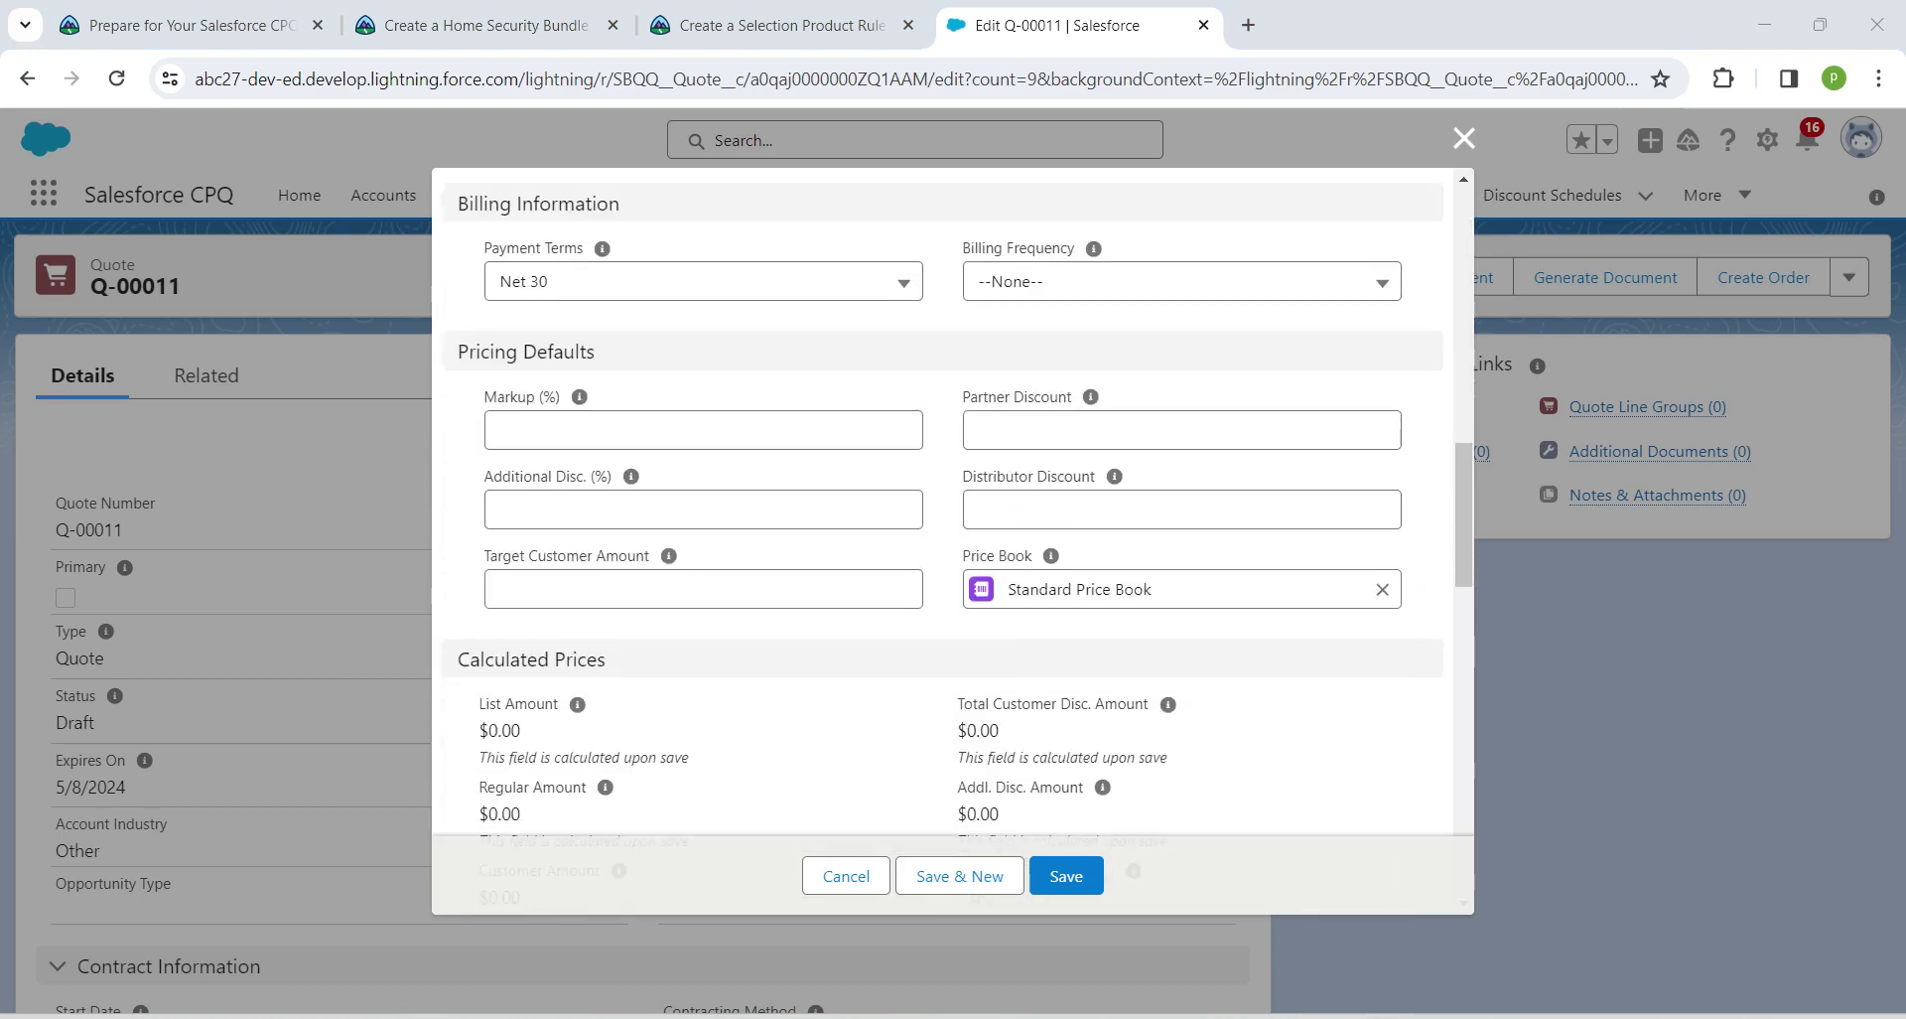
pyautogui.scroll(-8, 953, 536)
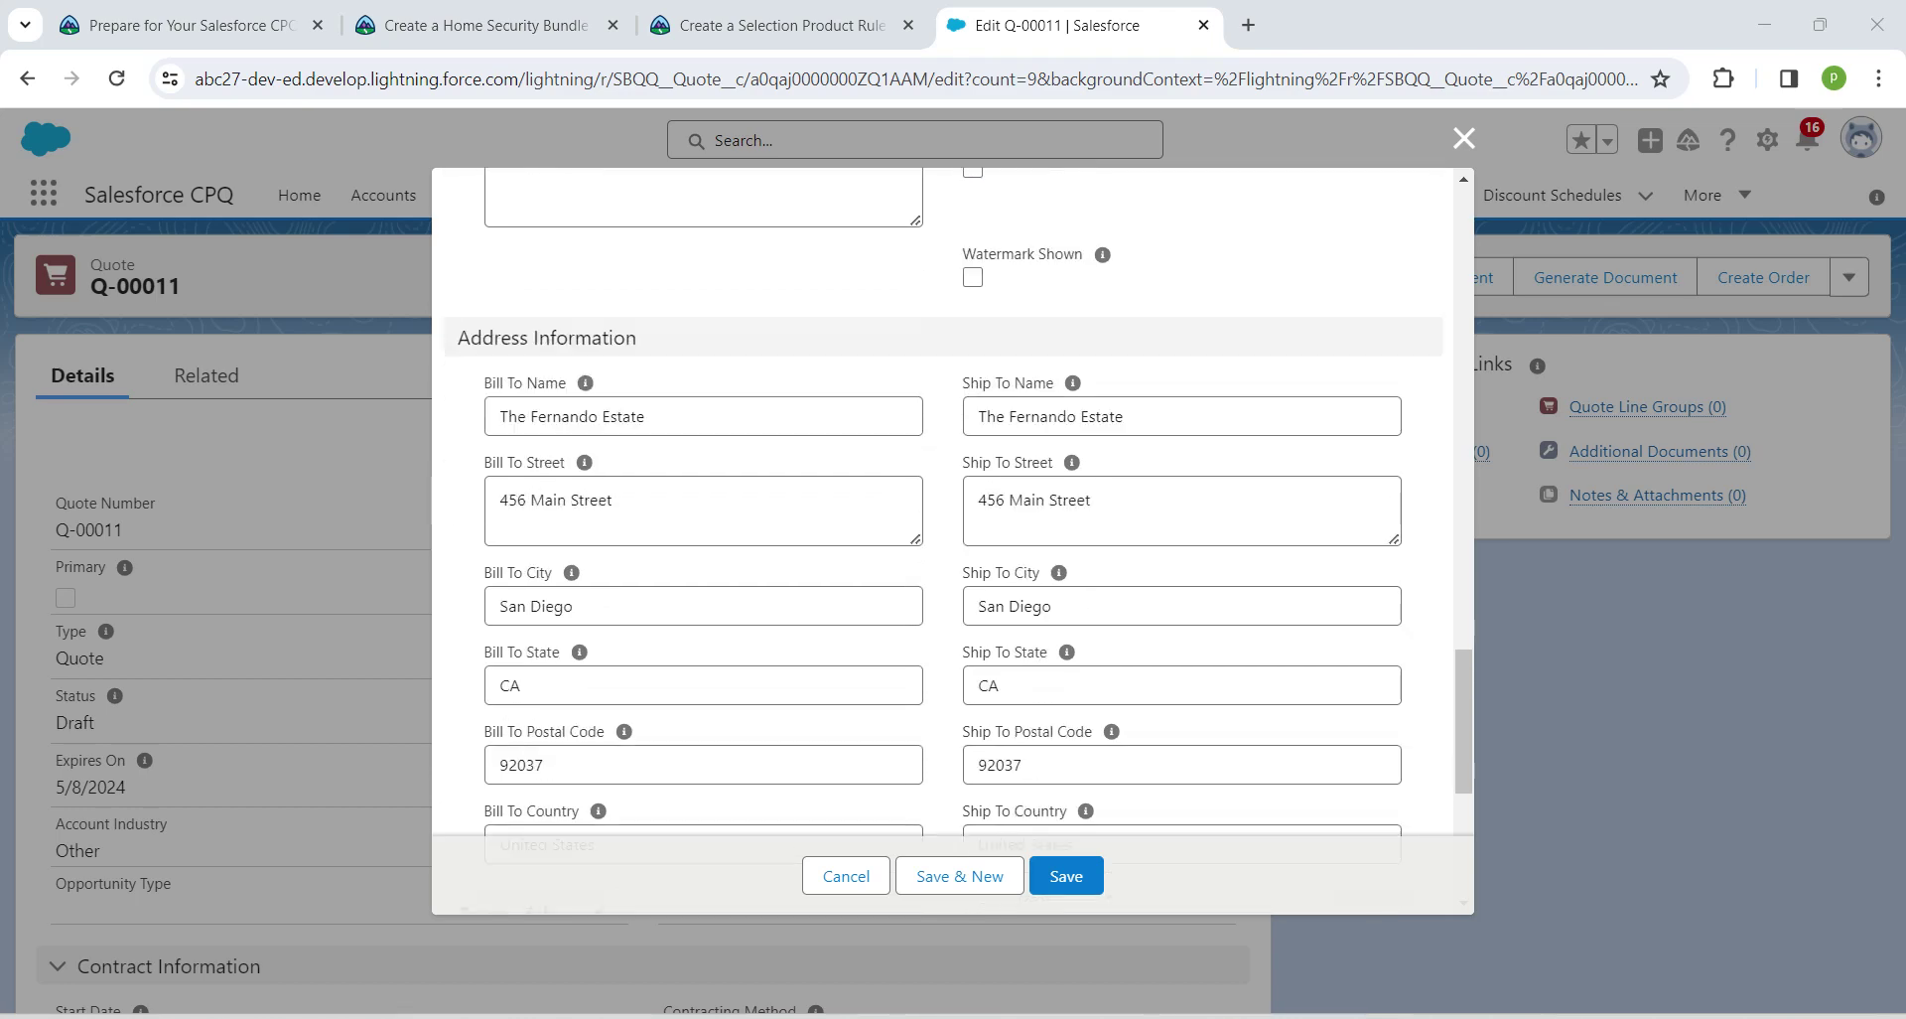
pyautogui.scroll(-5, 959, 501)
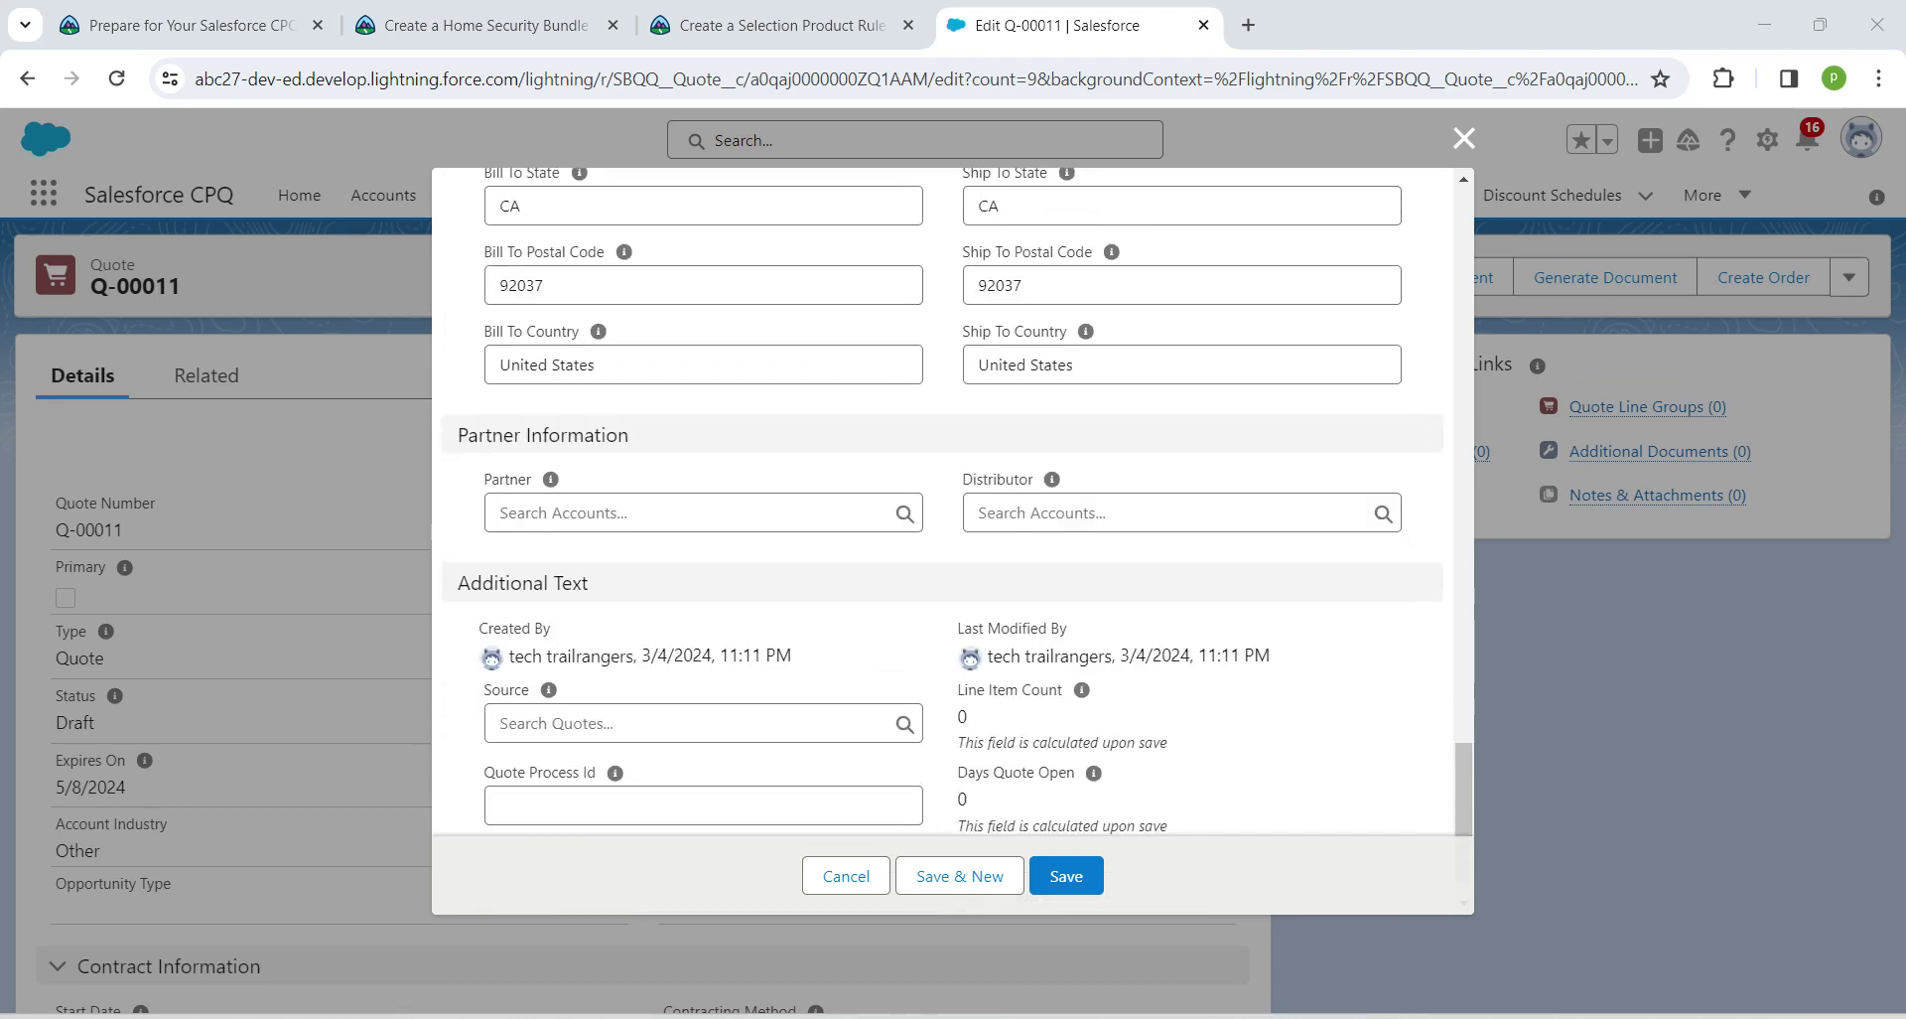
pyautogui.click(703, 513)
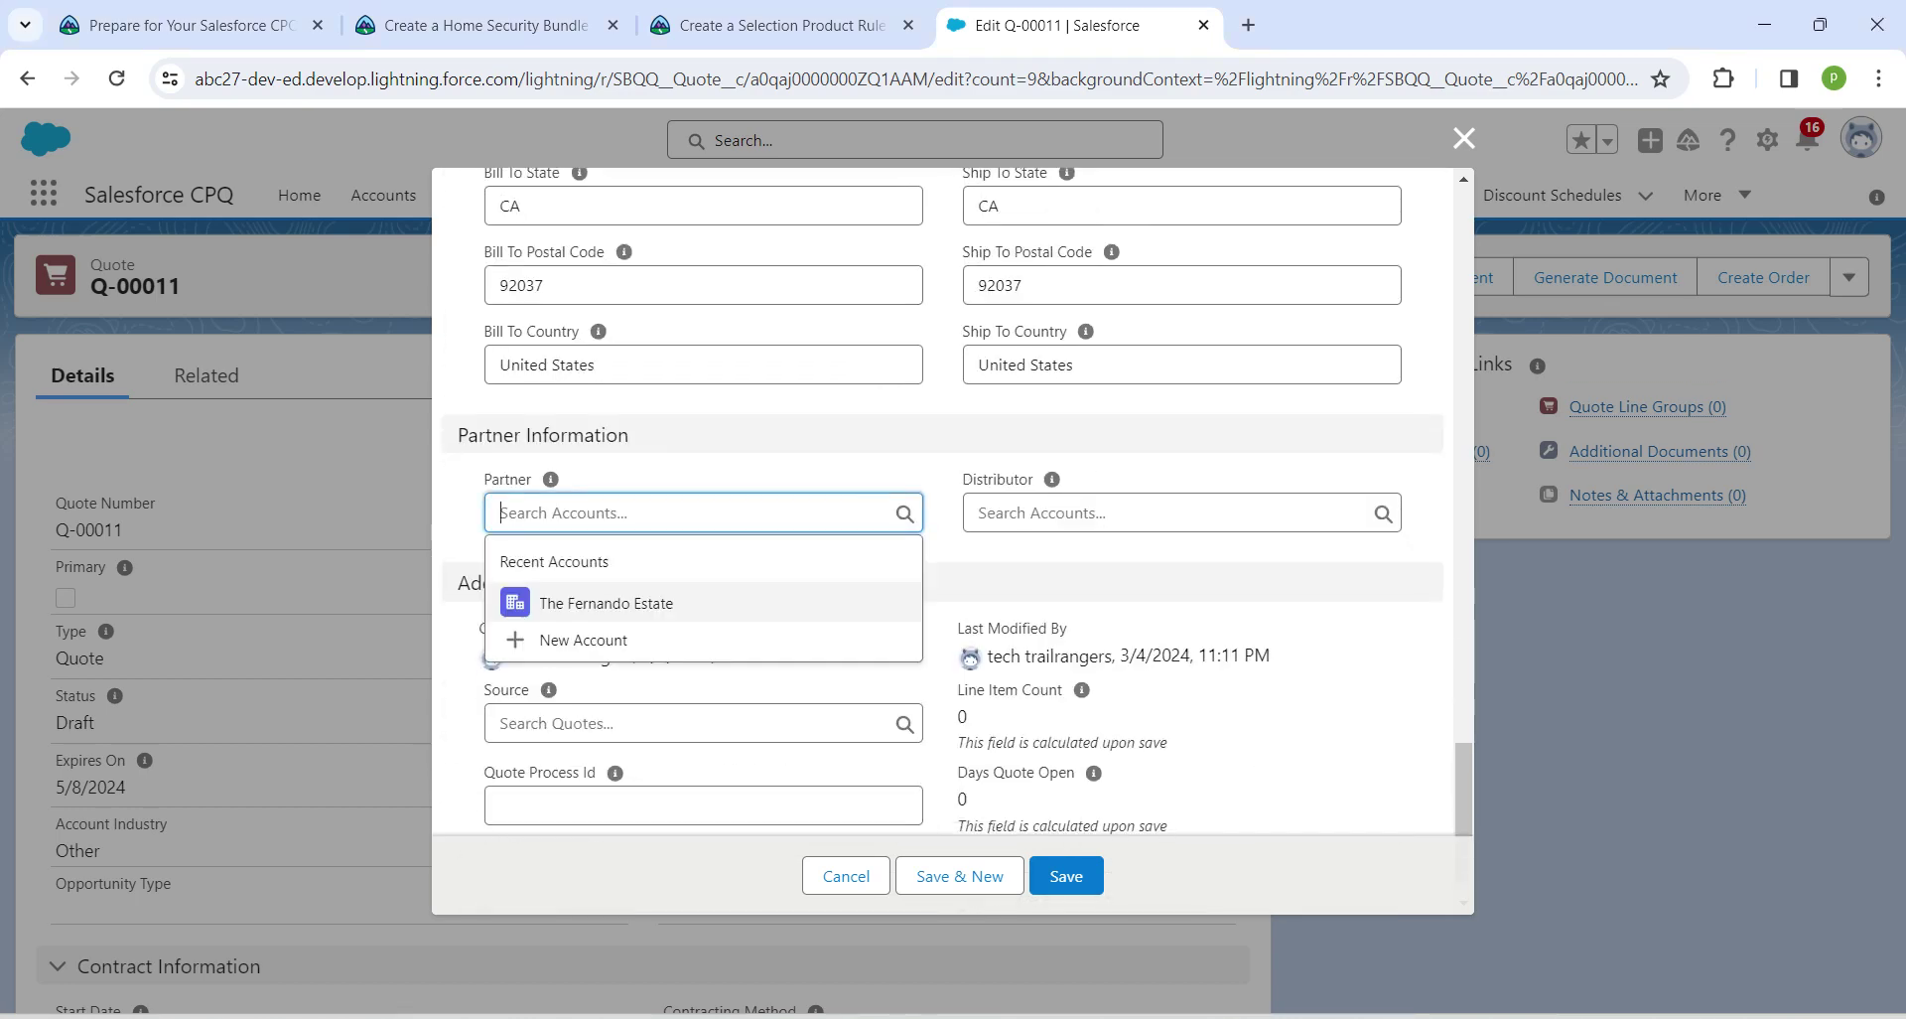
pyautogui.write('pyra')
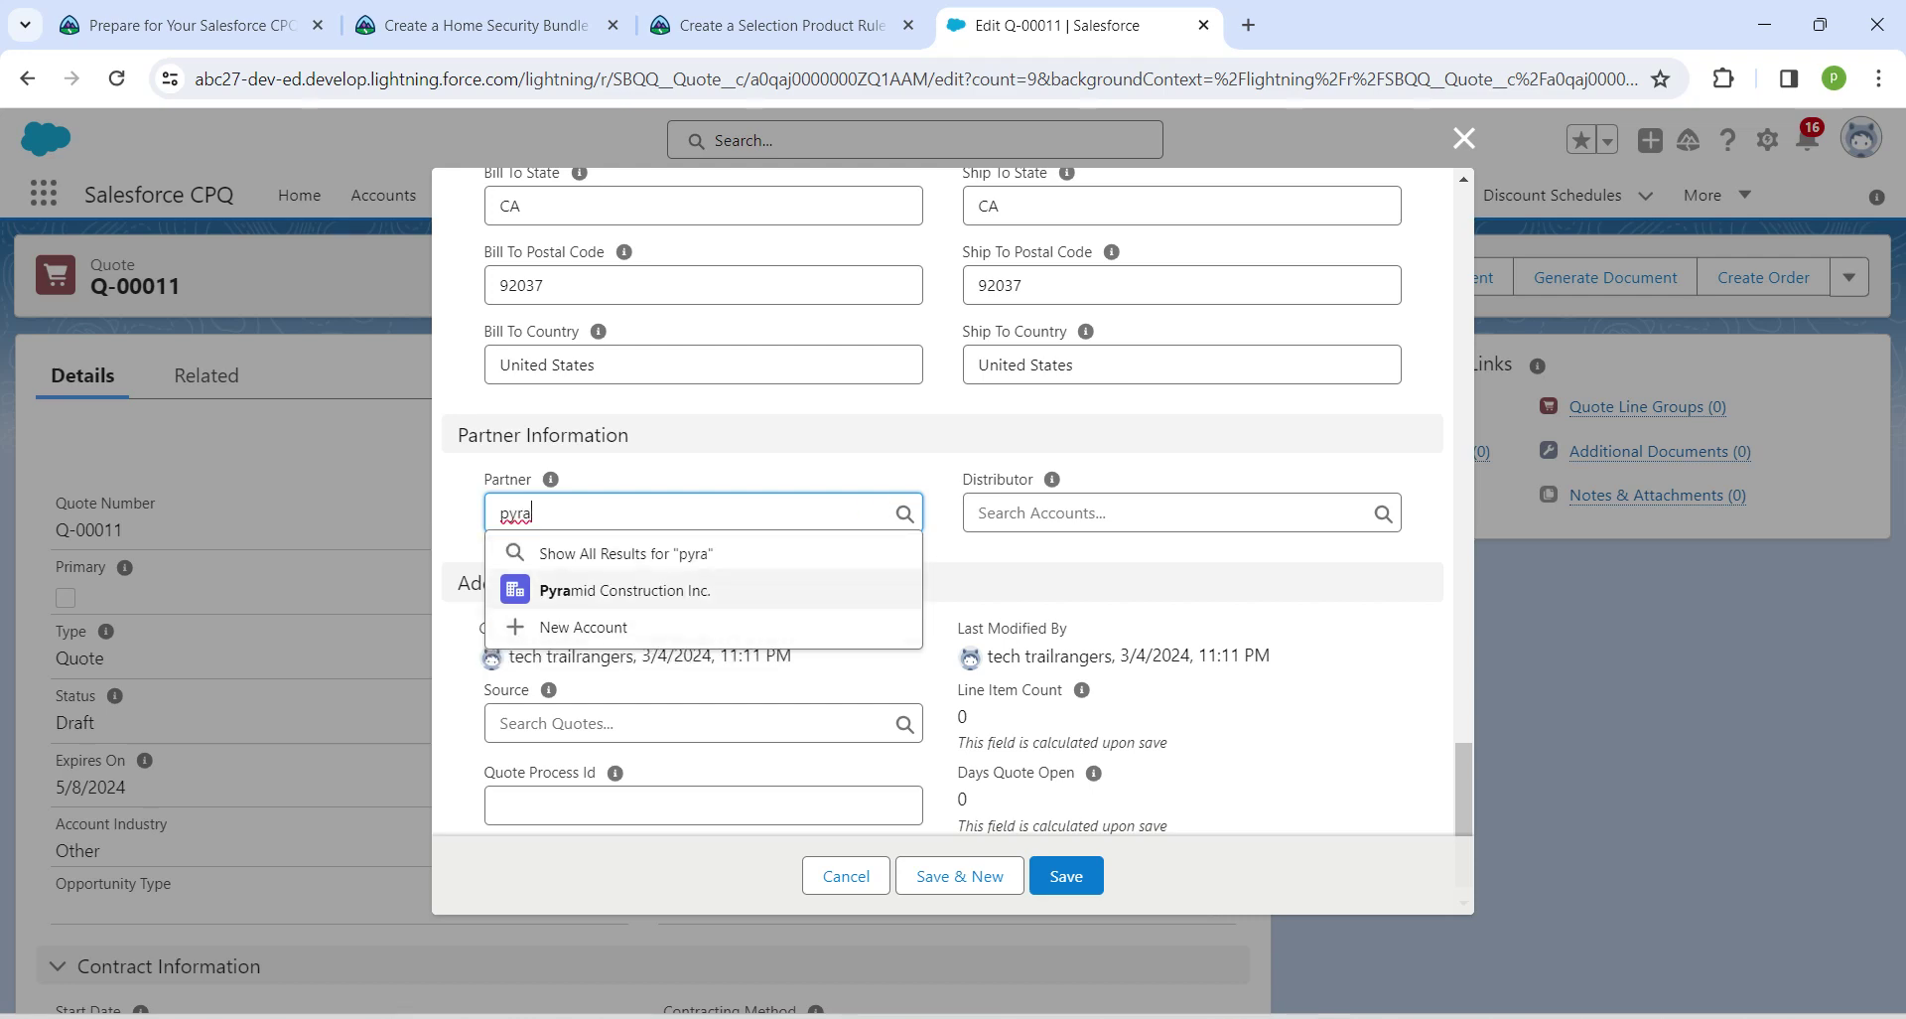
pyautogui.click(639, 590)
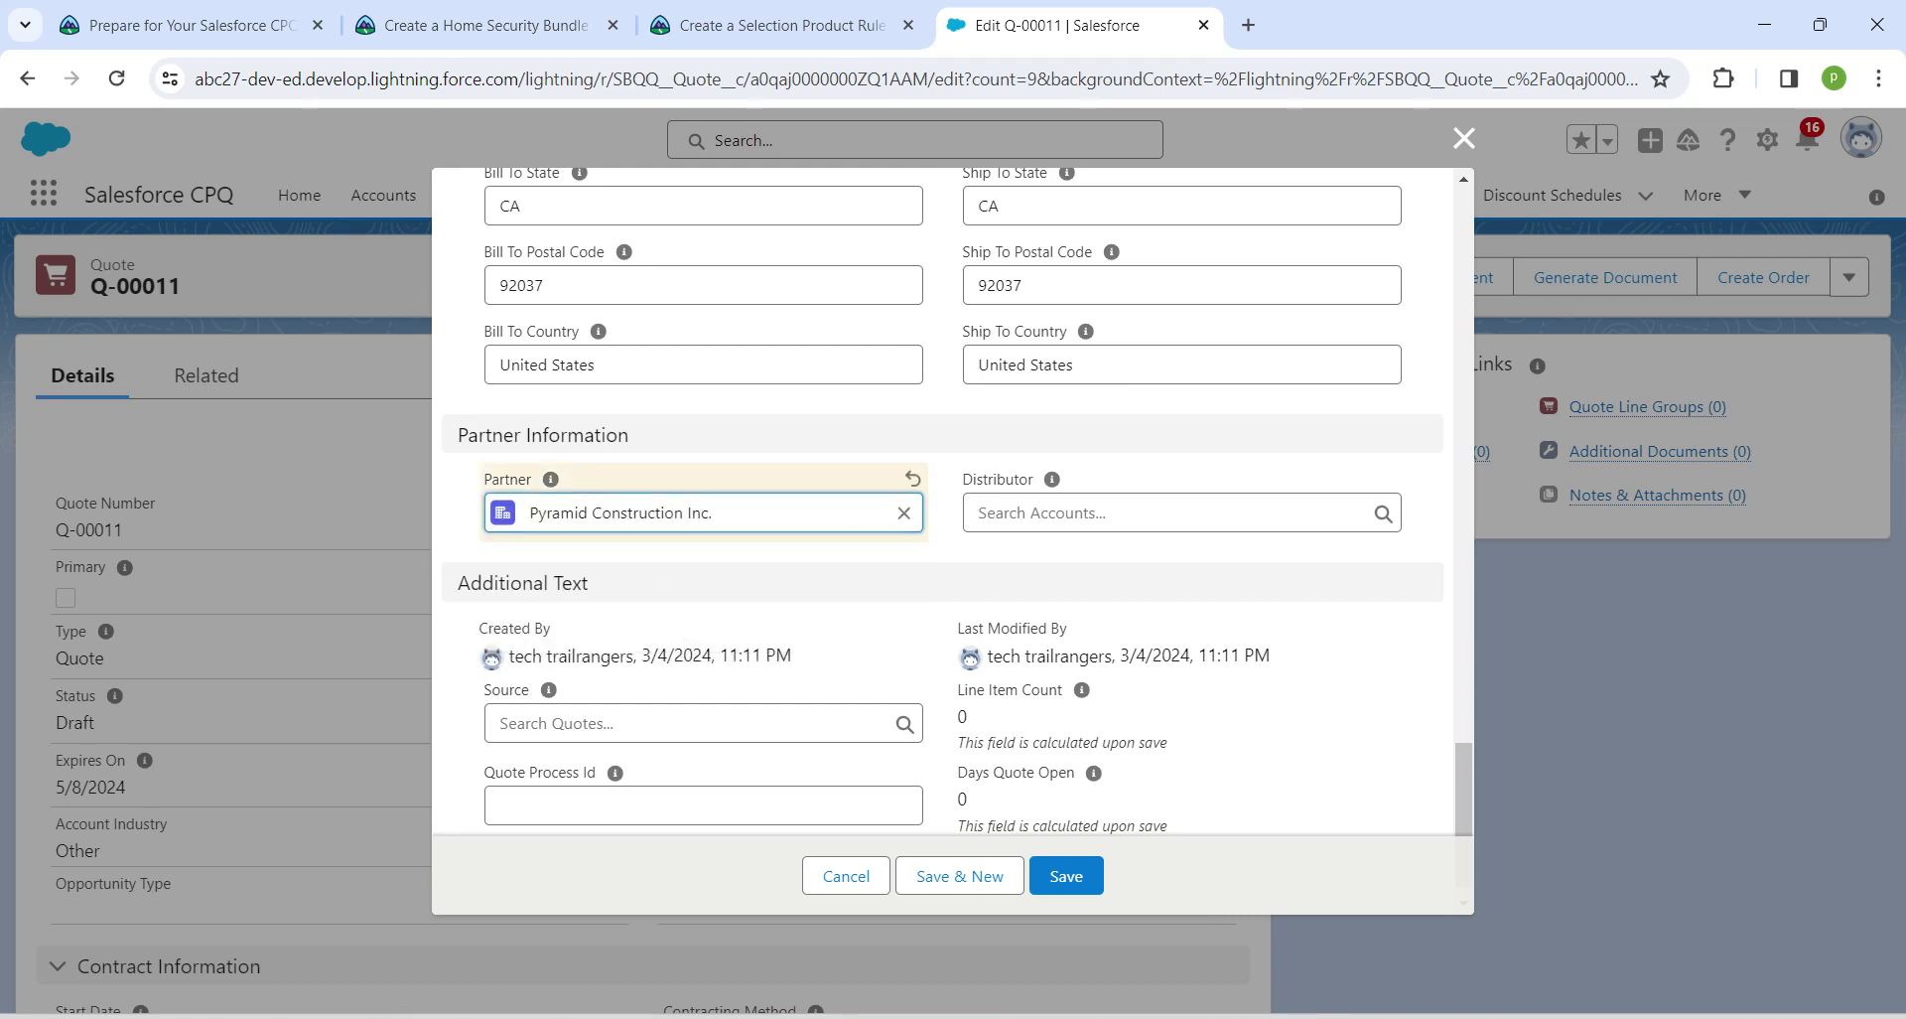
pyautogui.click(1065, 874)
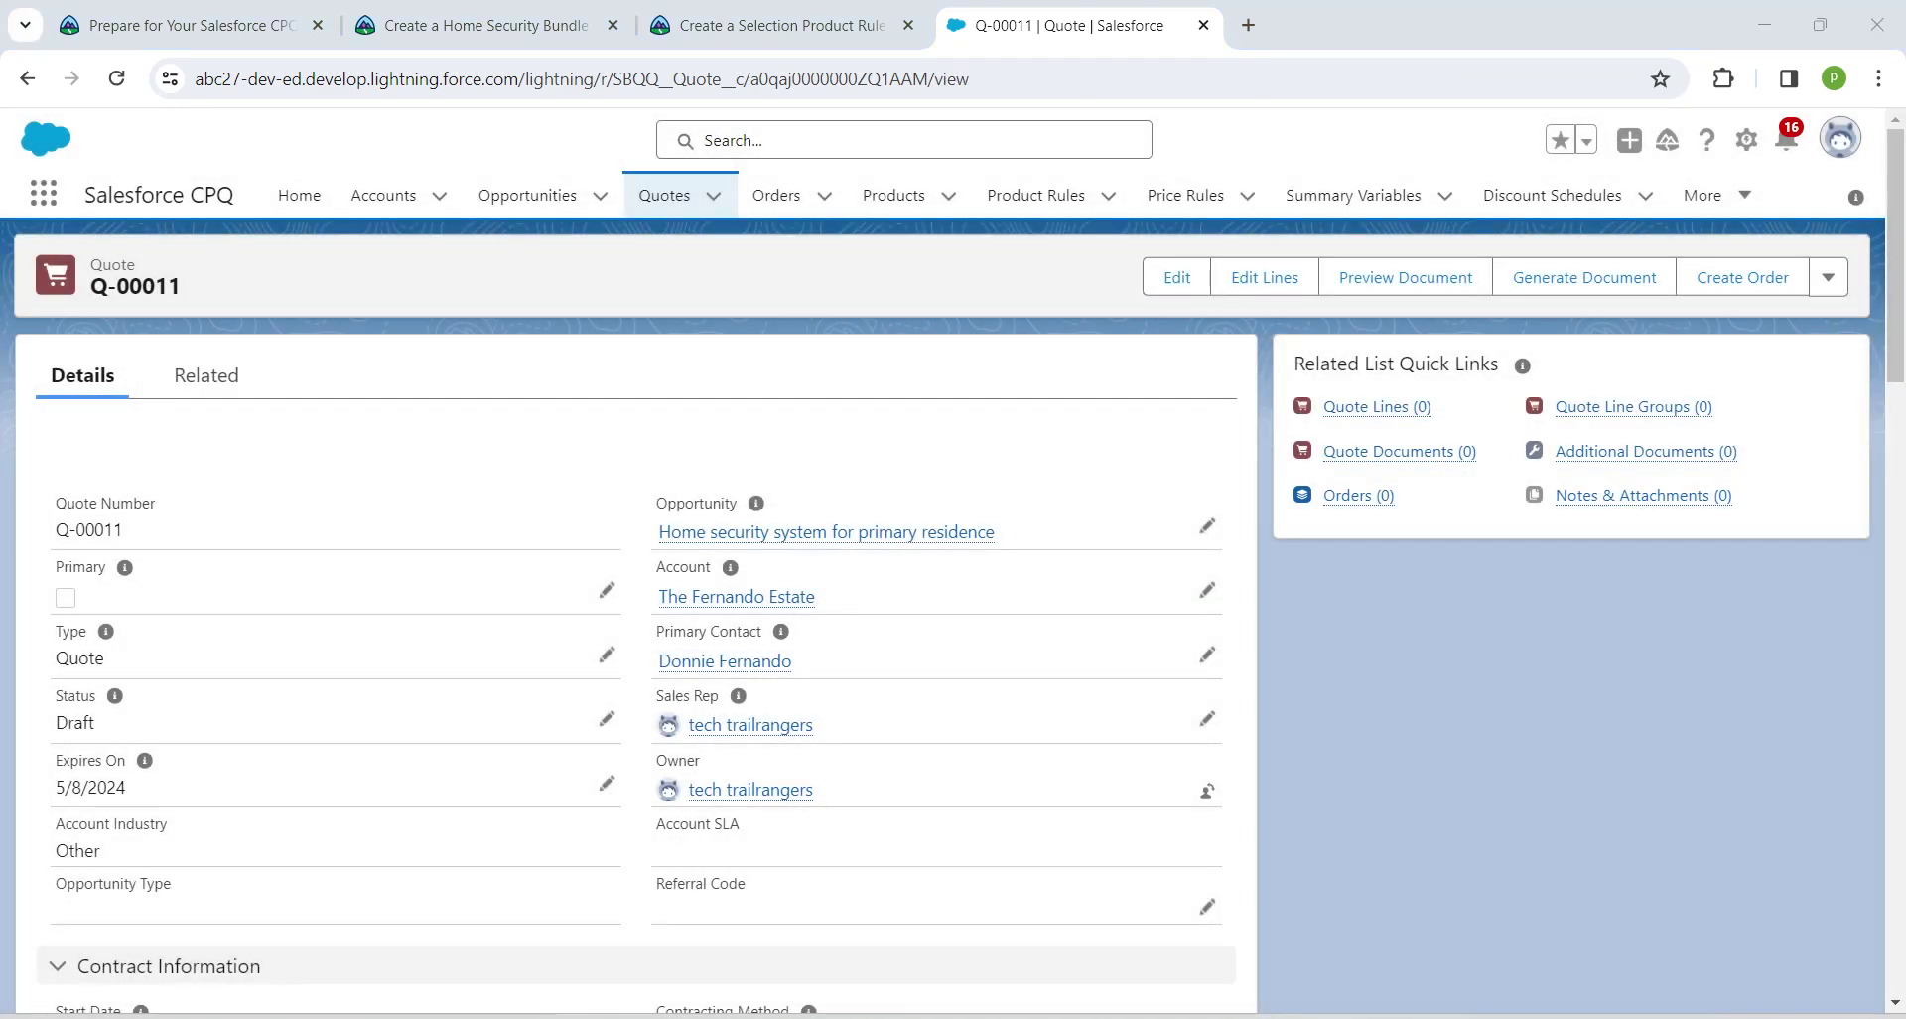
# - Open the quote's line editor and search the products available to add for "home"
pyautogui.click(1264, 277)
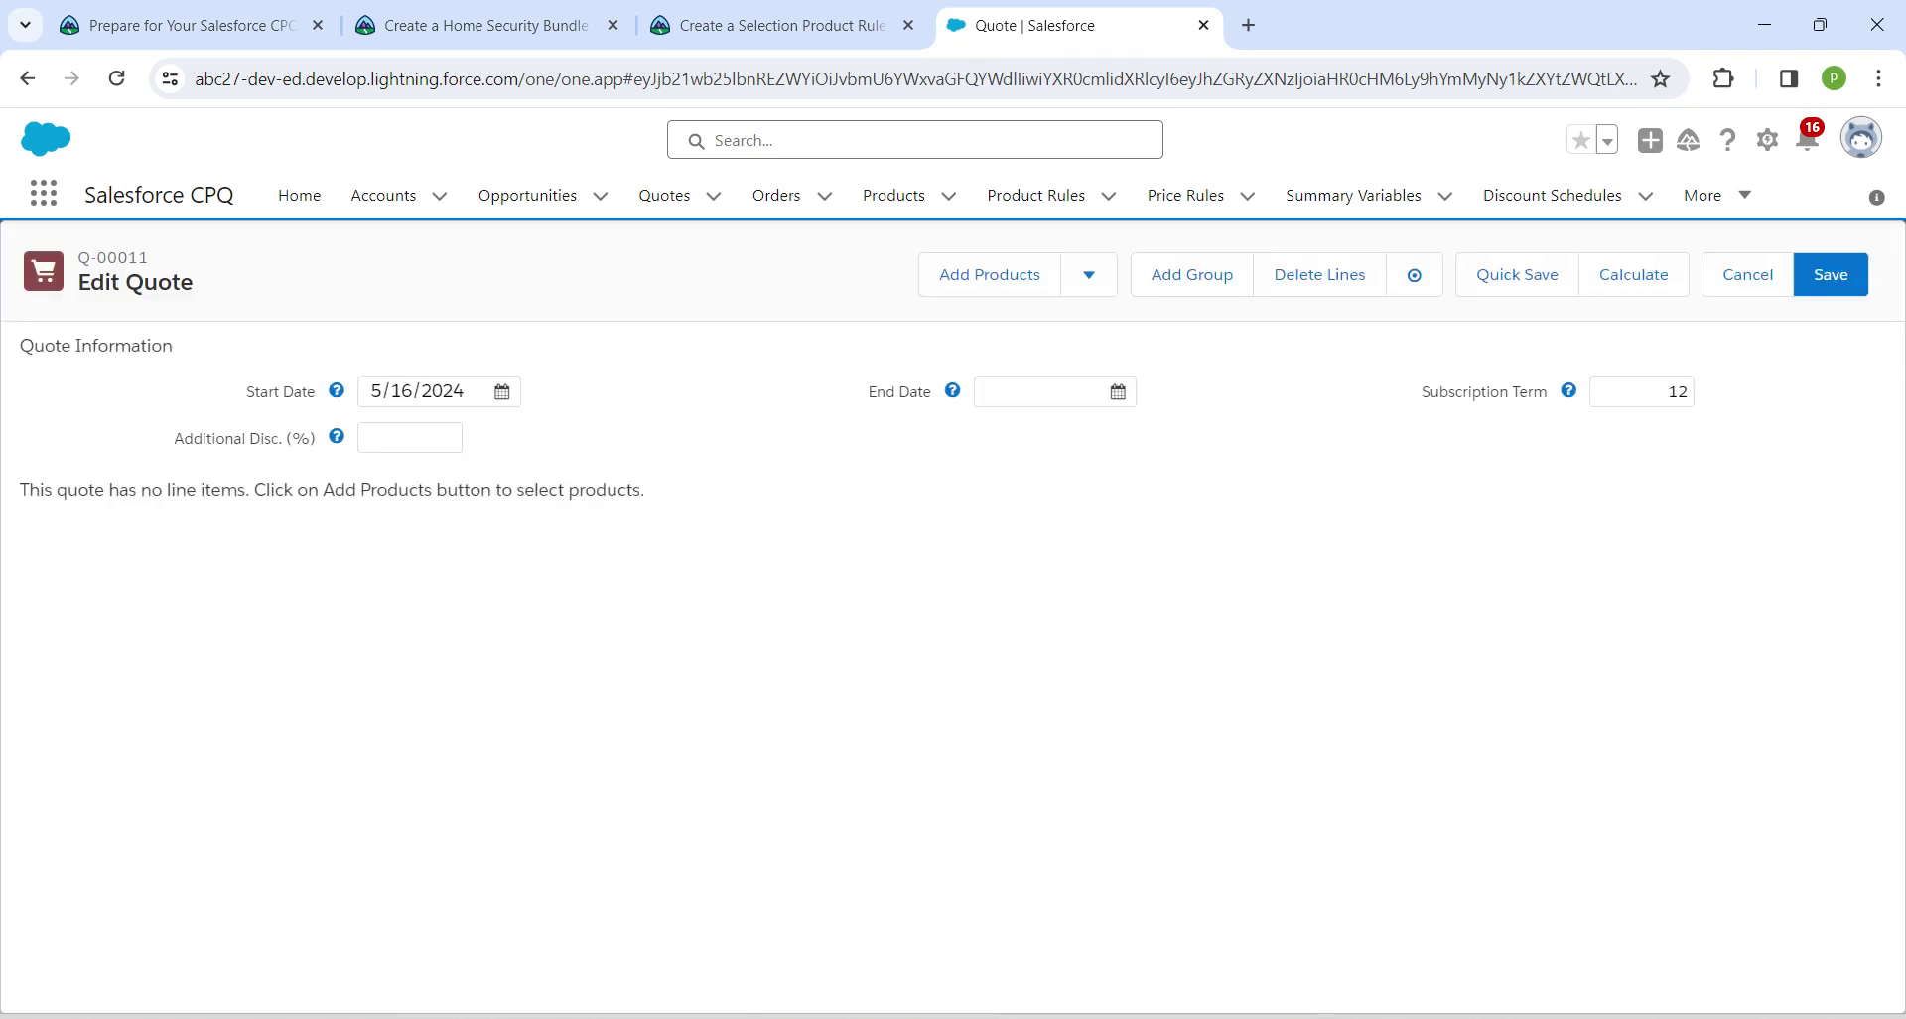
pyautogui.click(990, 275)
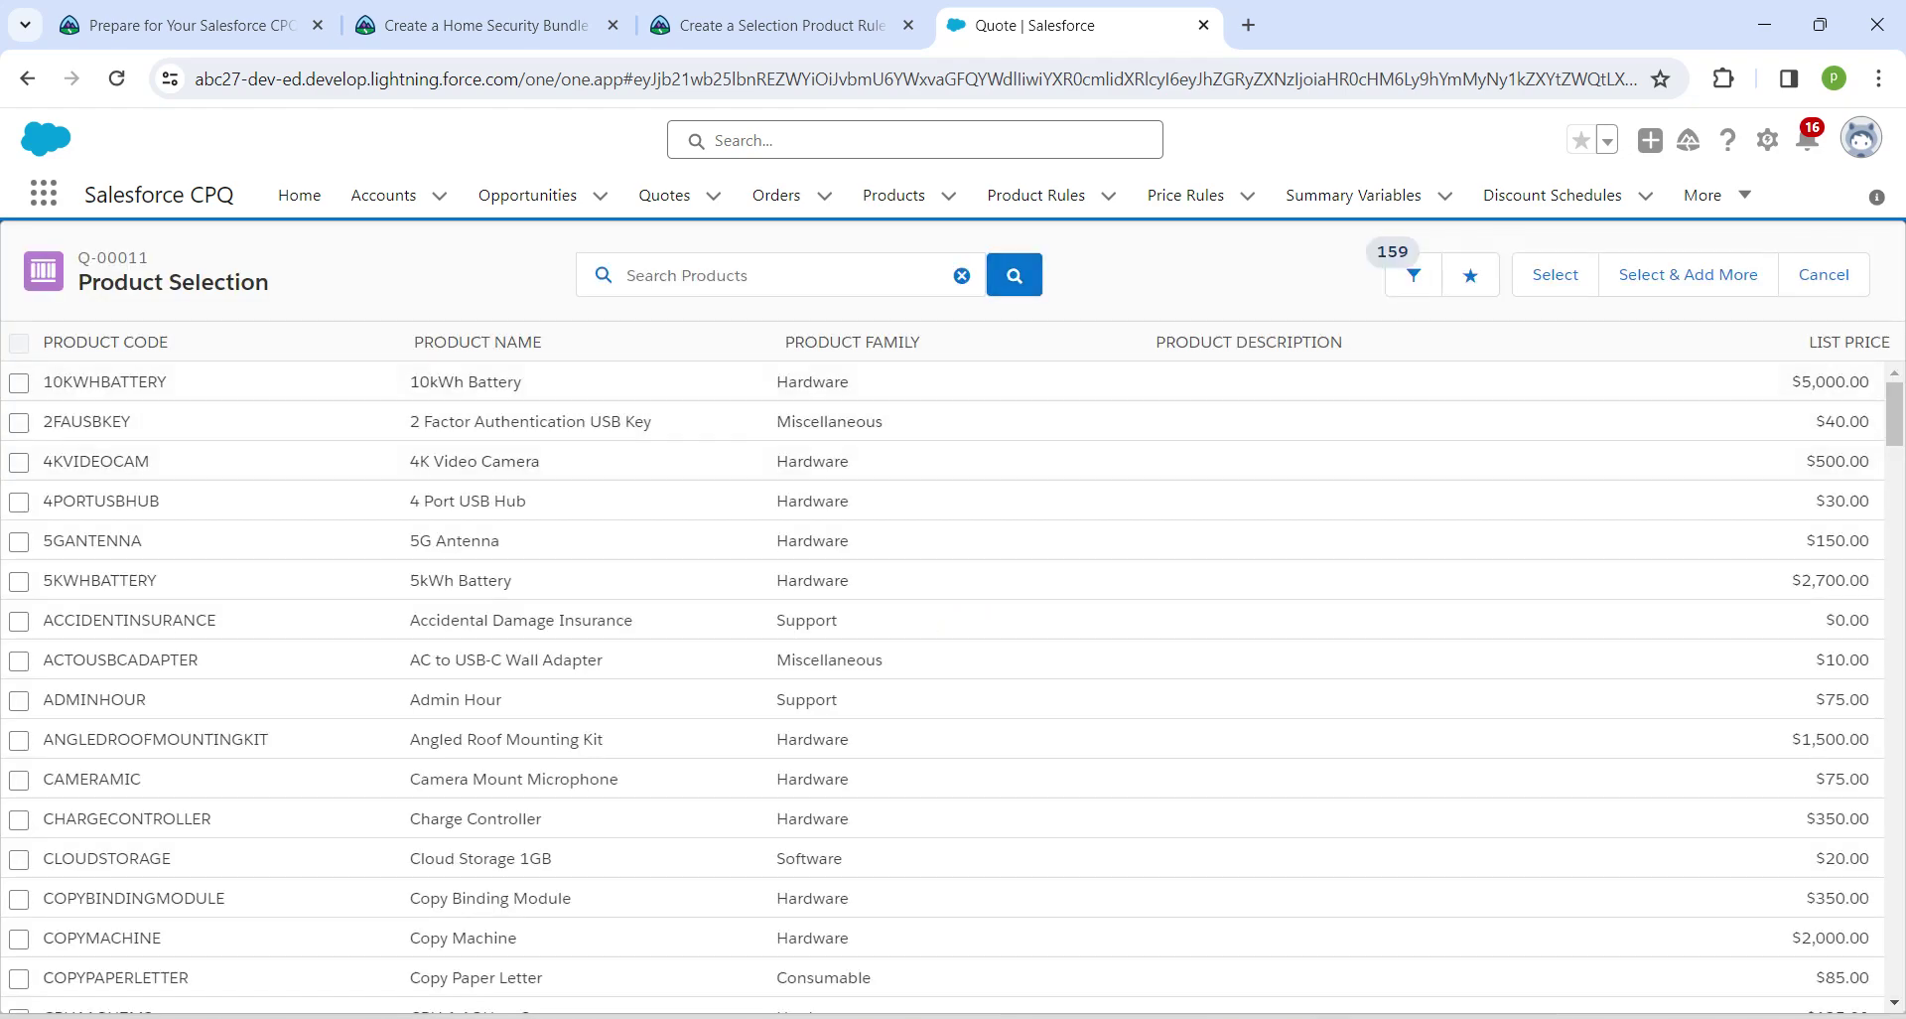
pyautogui.click(755, 275)
pyautogui.write('home')
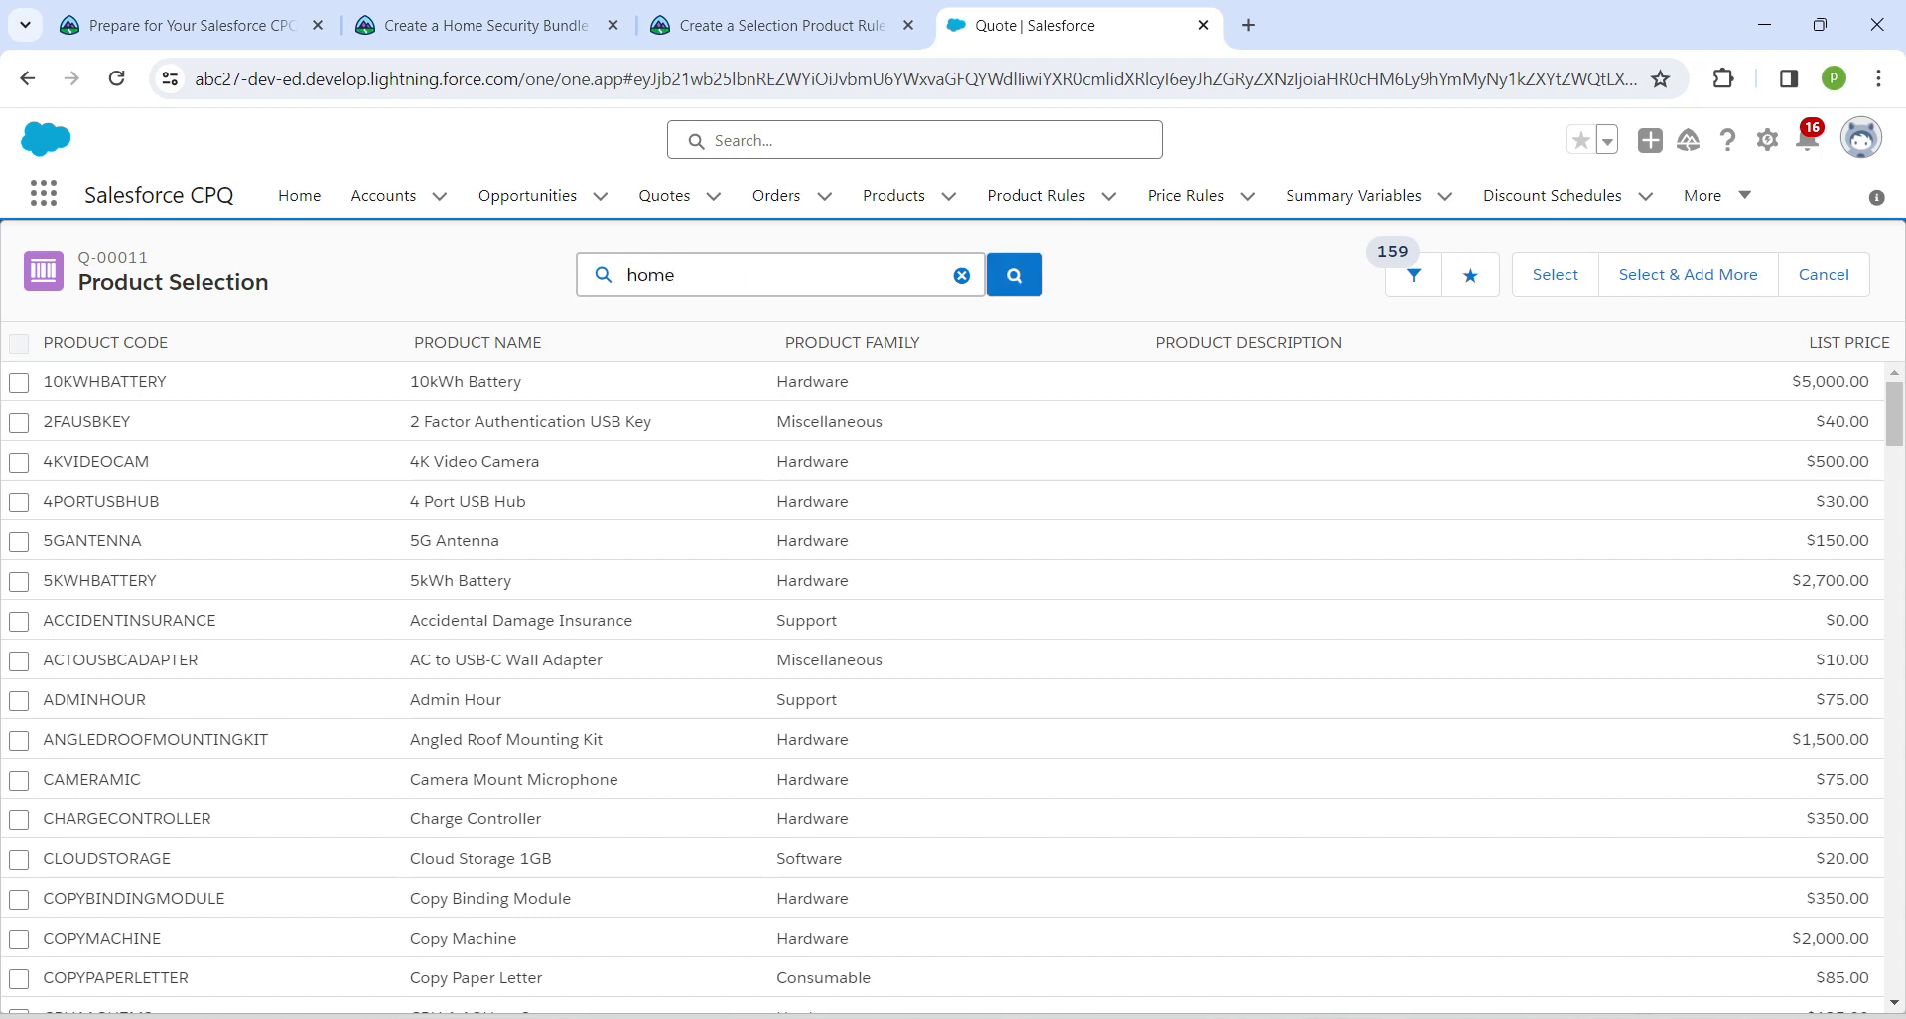
pyautogui.press('Return')
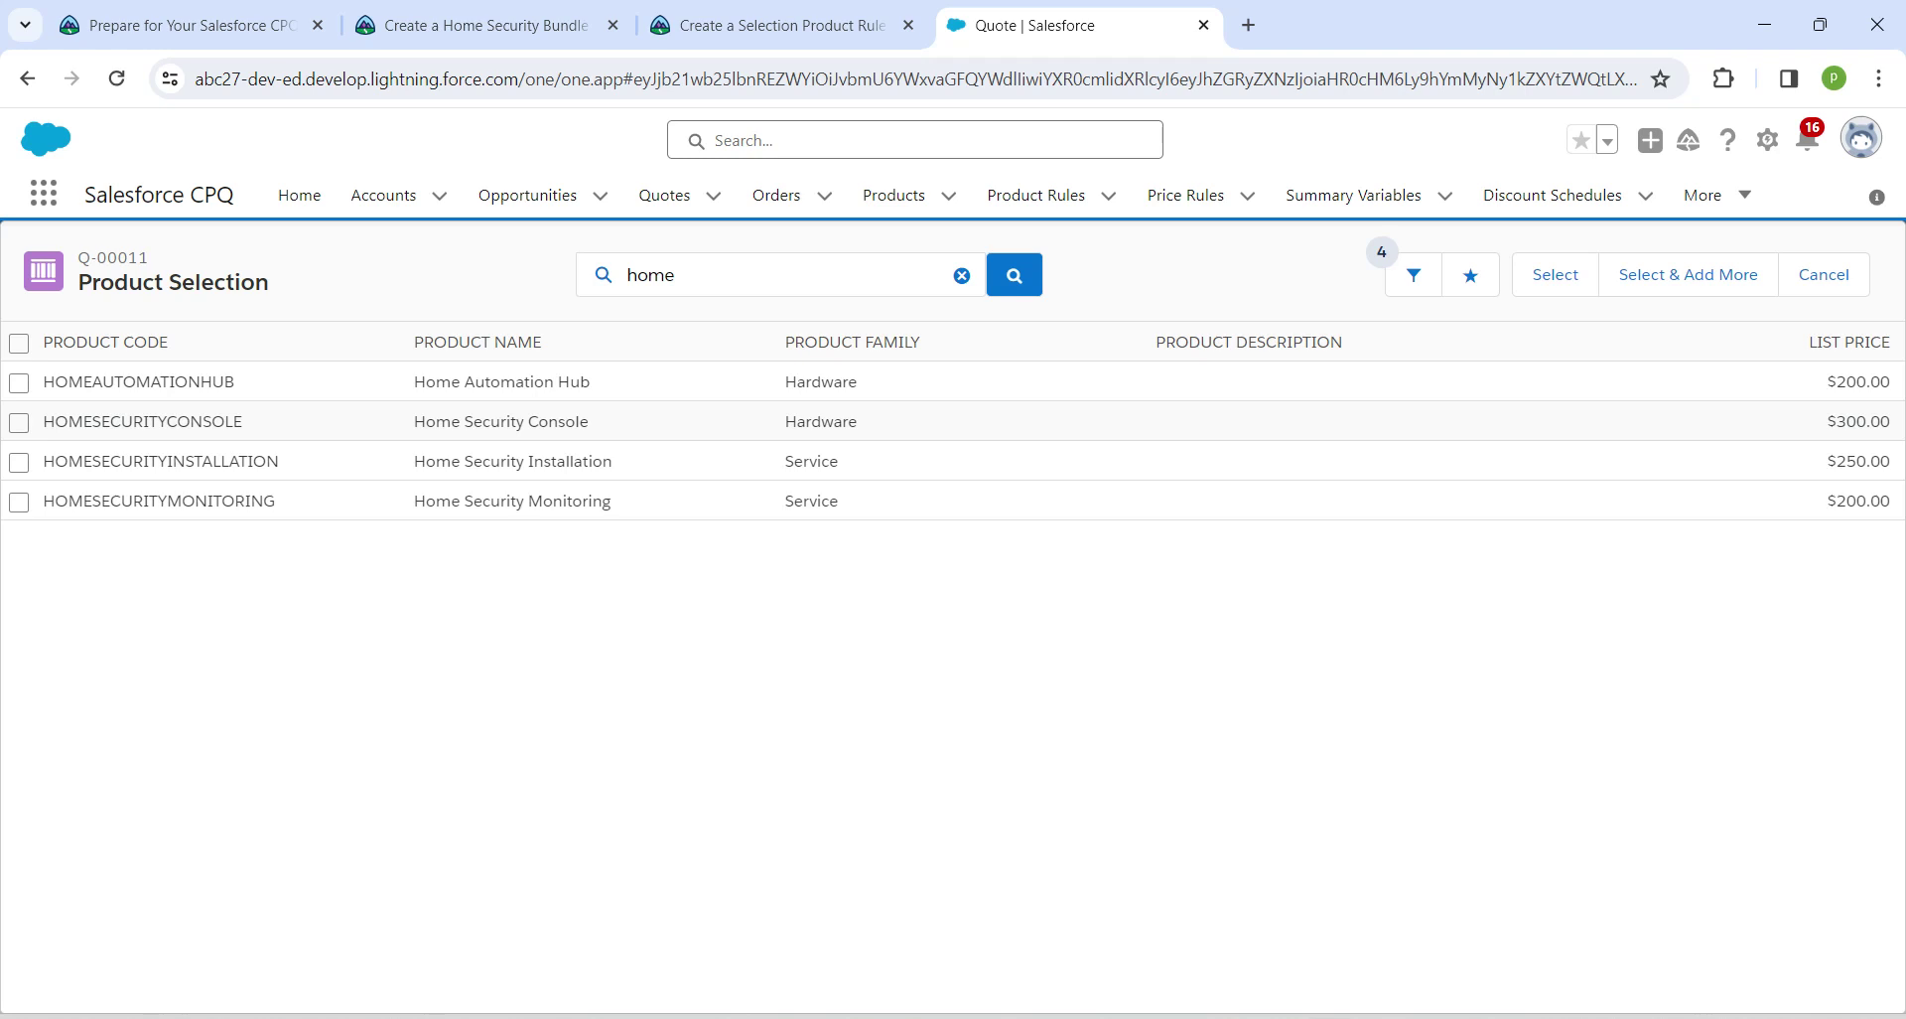
# - Open the Home Security Console bundle's configuration to test the rule, and cancel back to the quote record without saving
pyautogui.click(19, 423)
pyautogui.click(1555, 274)
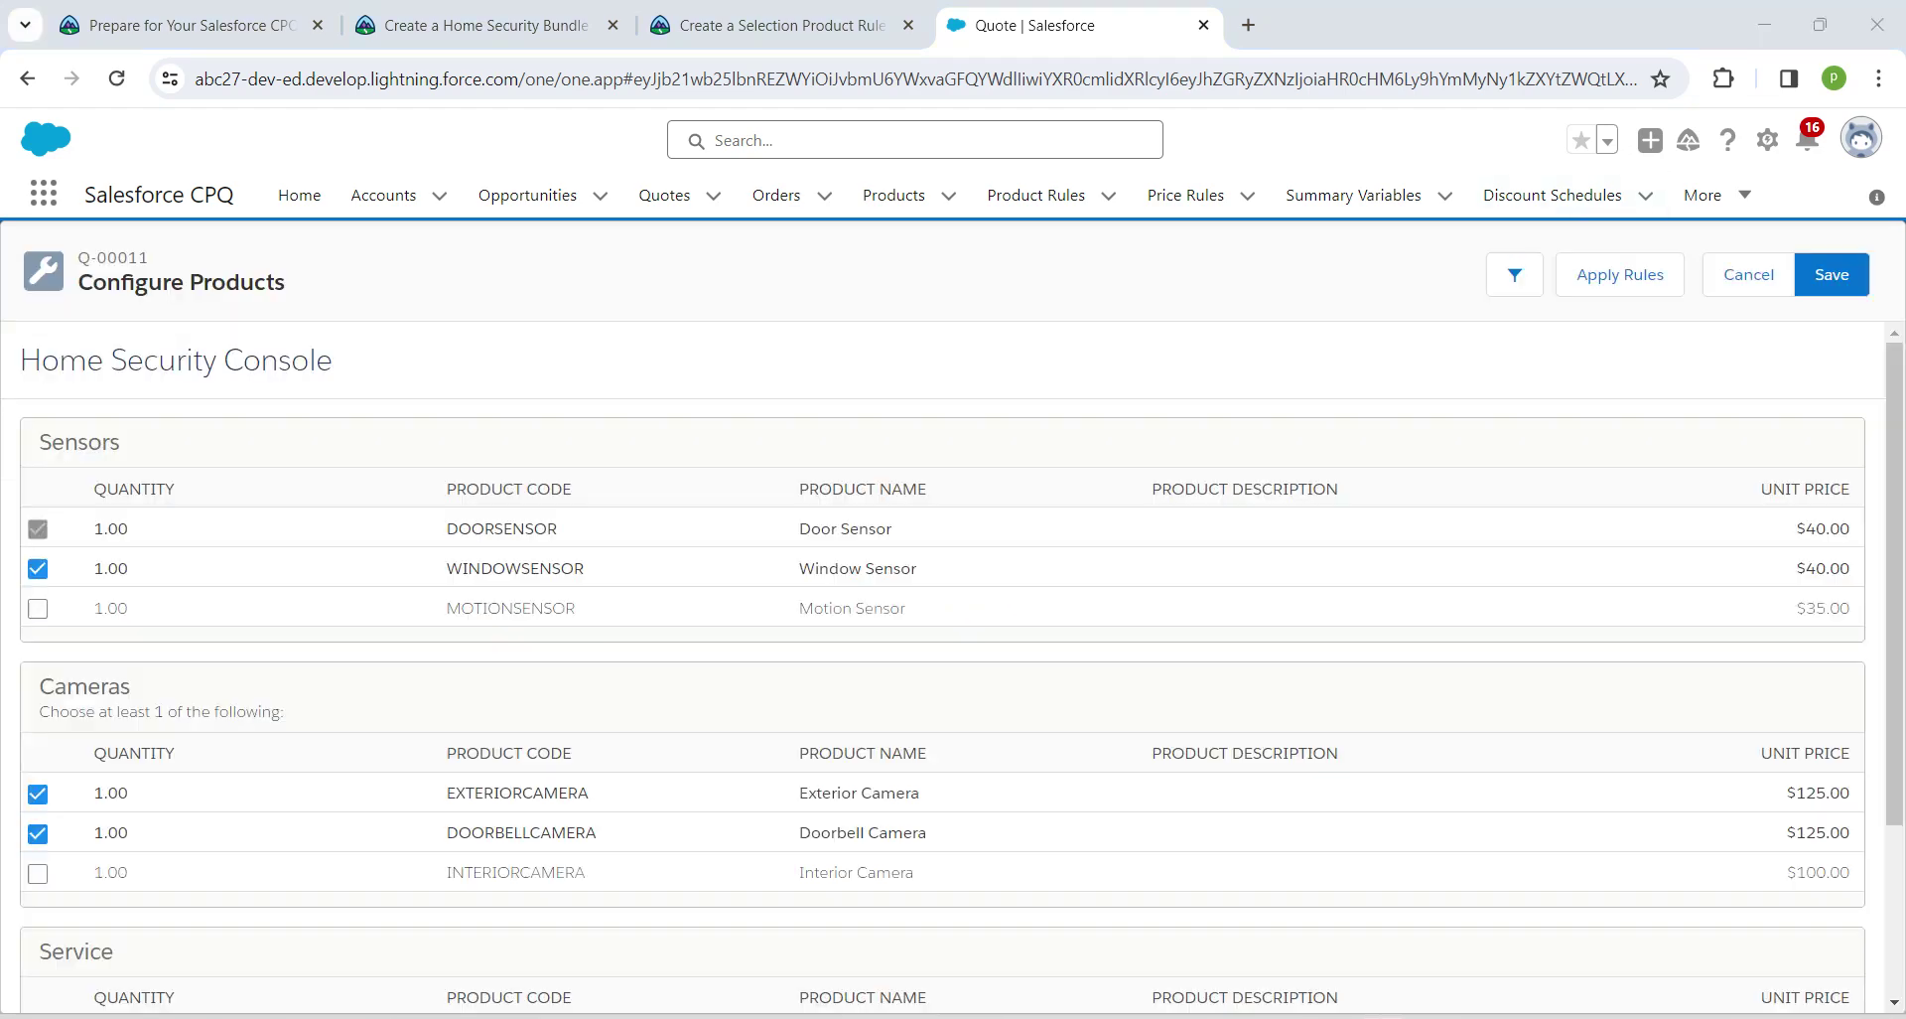
pyautogui.click(1748, 274)
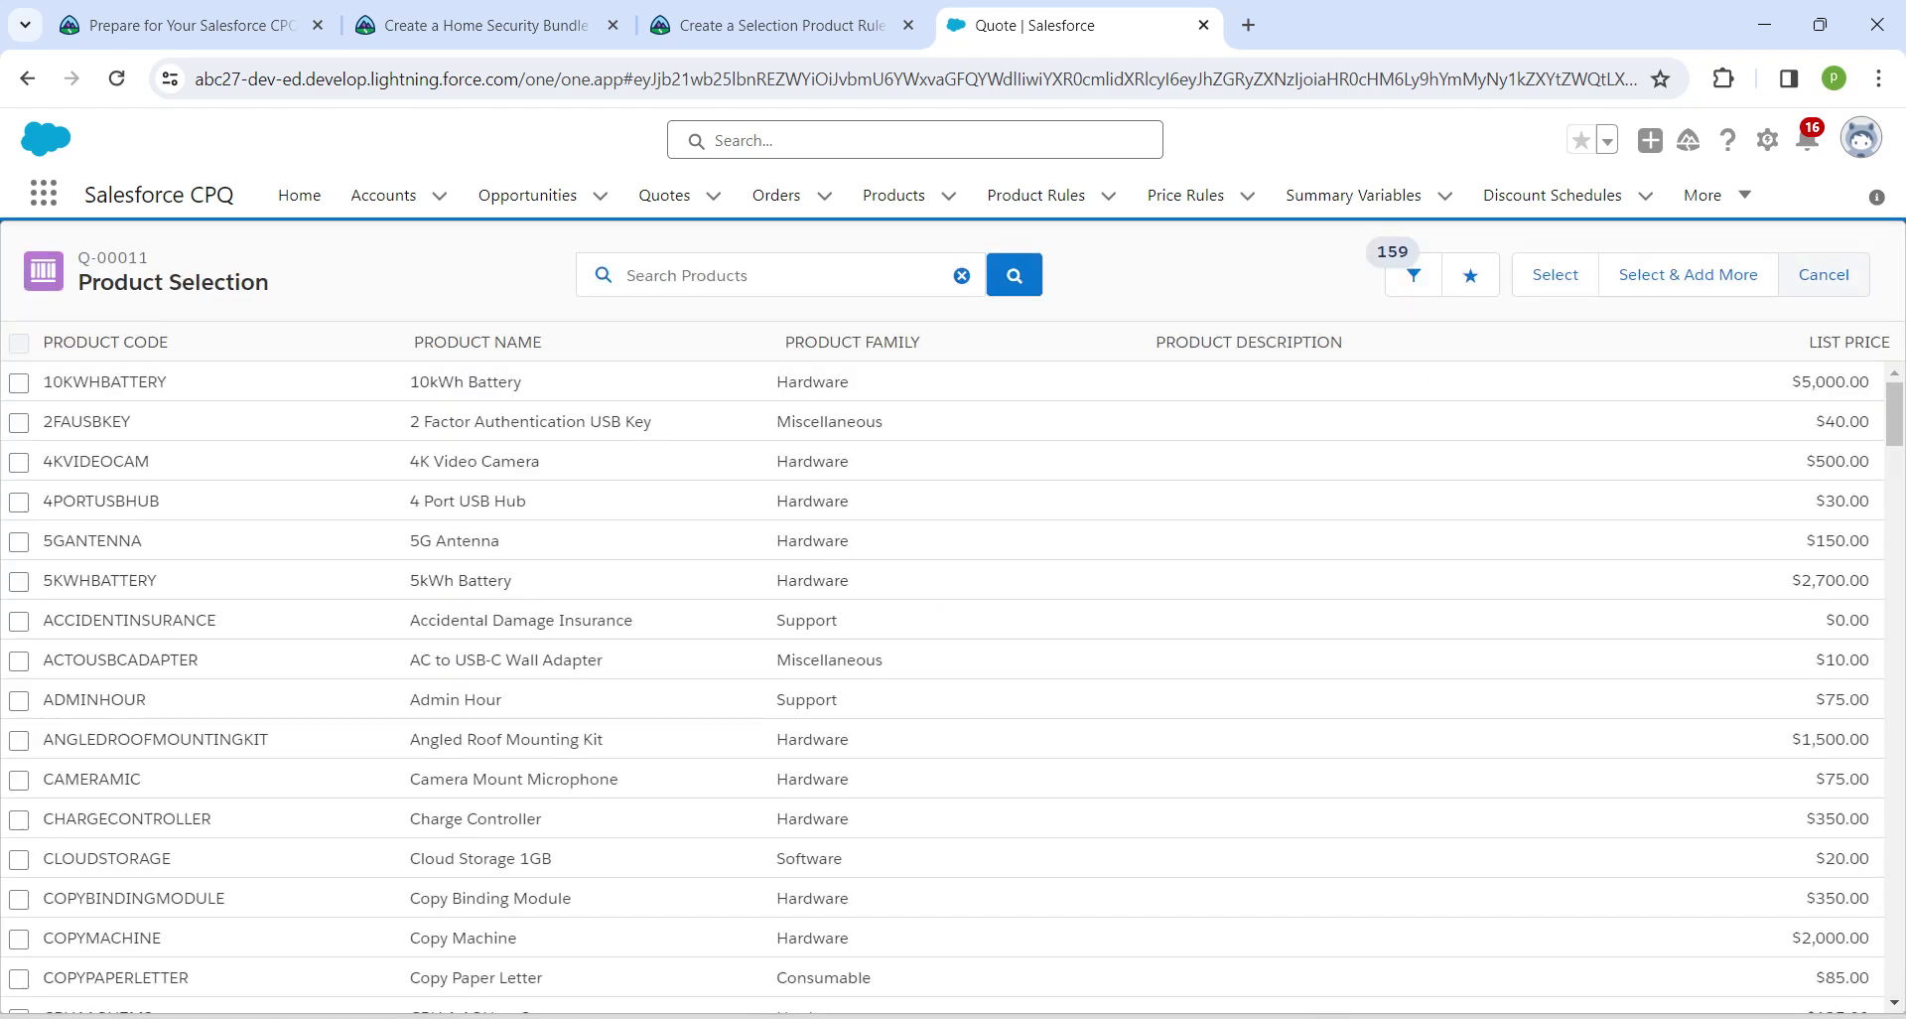
pyautogui.click(1824, 274)
pyautogui.click(1748, 274)
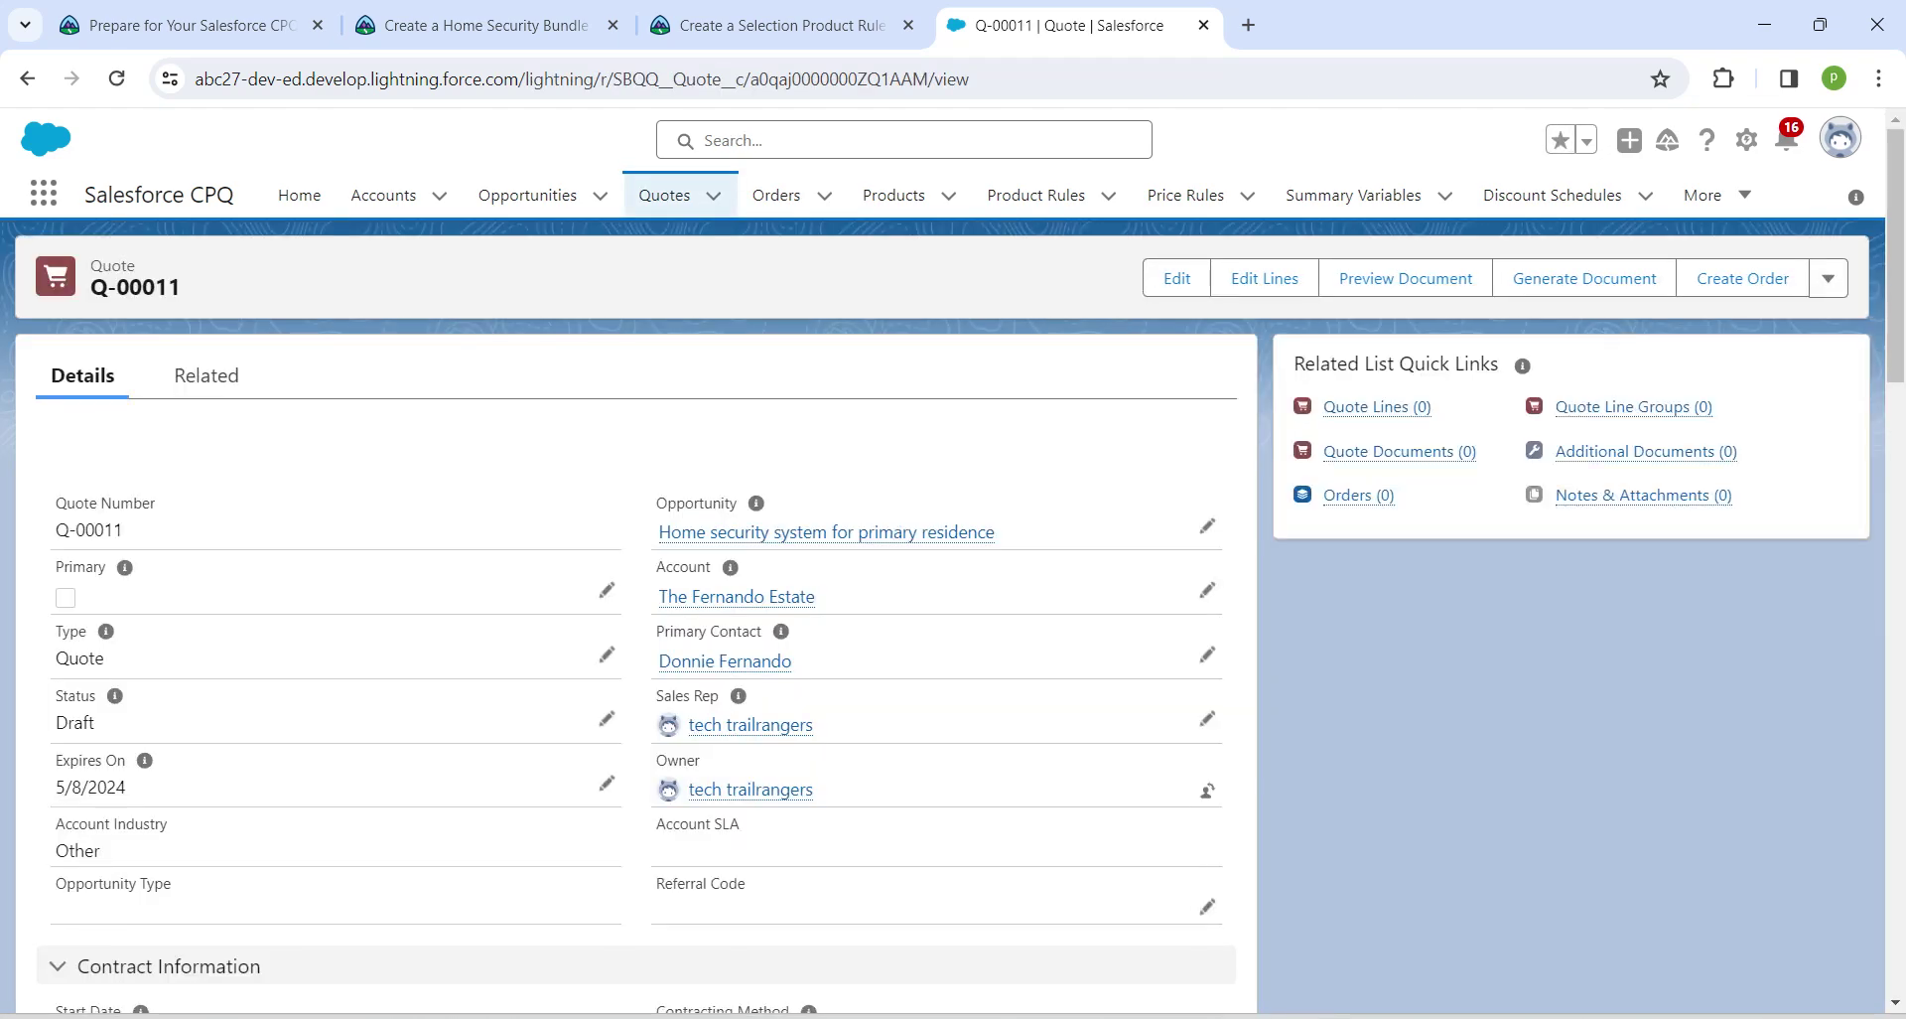
# - Switch to the Trailhead selection product rule page, verify the step to earn 100 points, and proceed to the next step
pyautogui.click(780, 25)
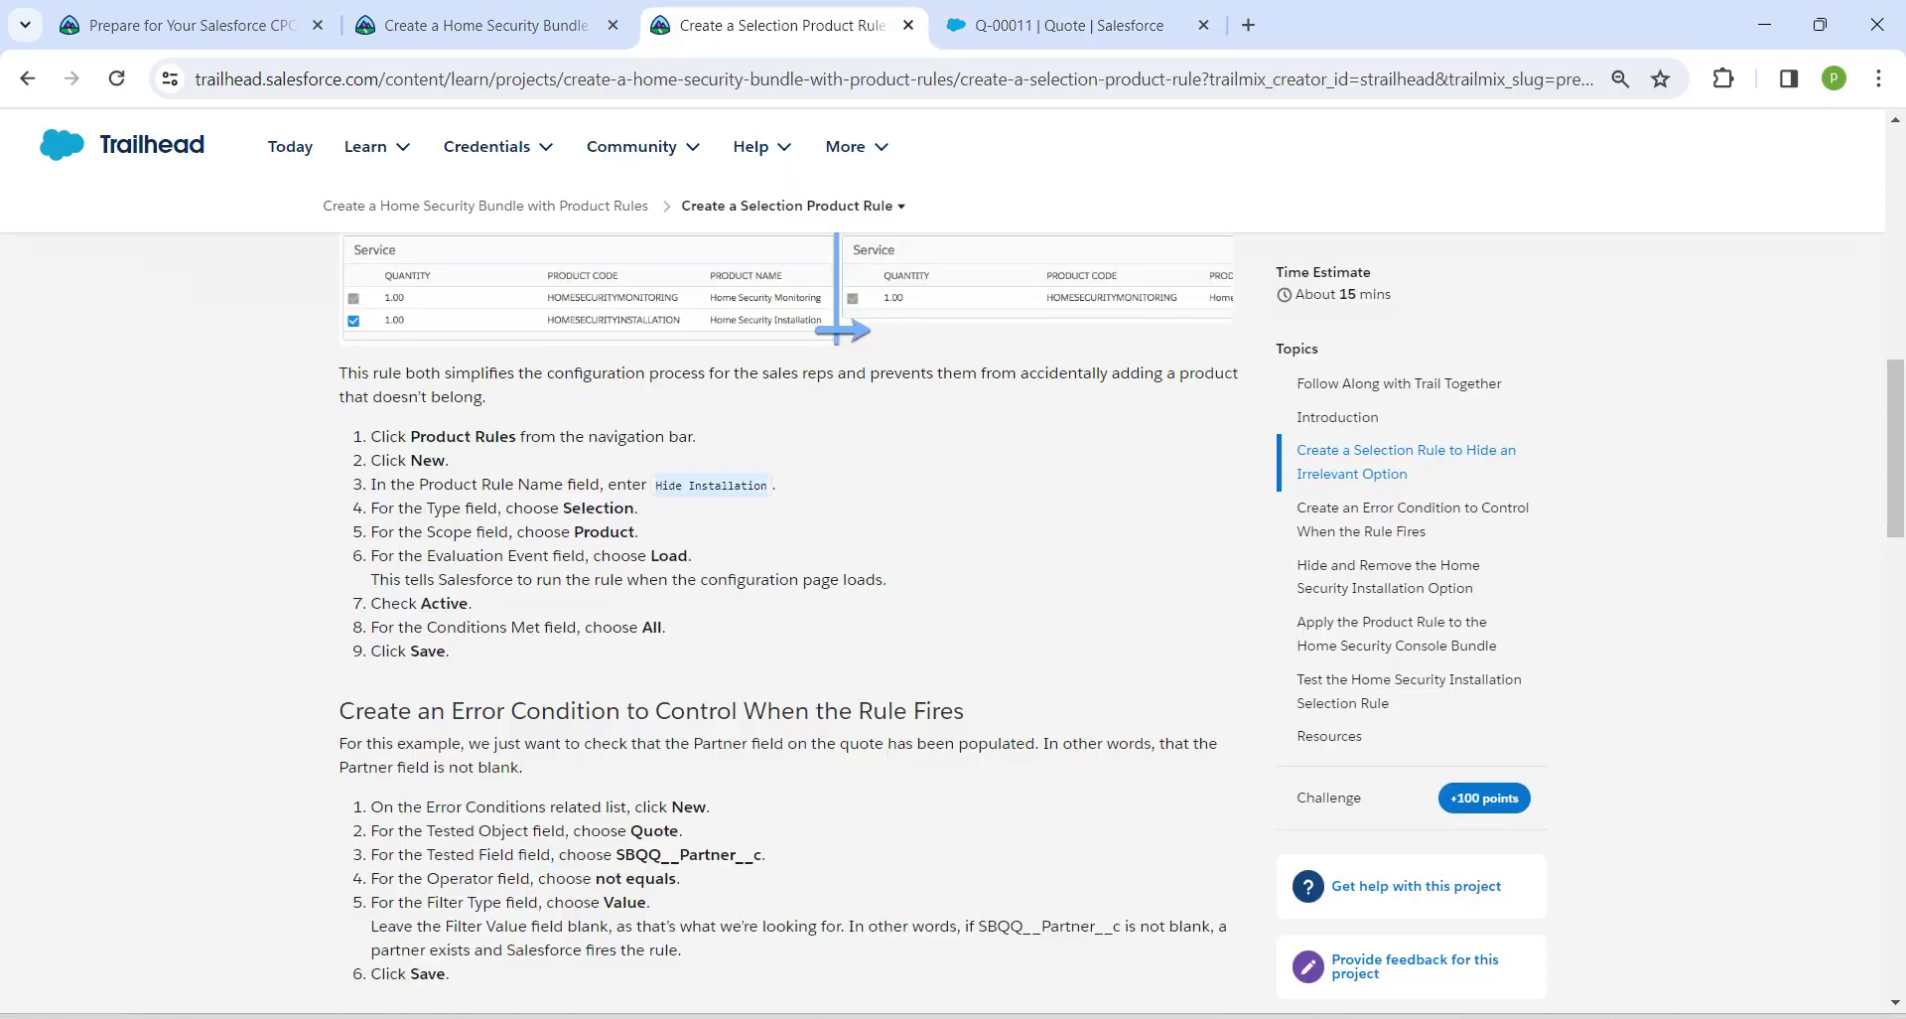
pyautogui.scroll(-20, 953, 623)
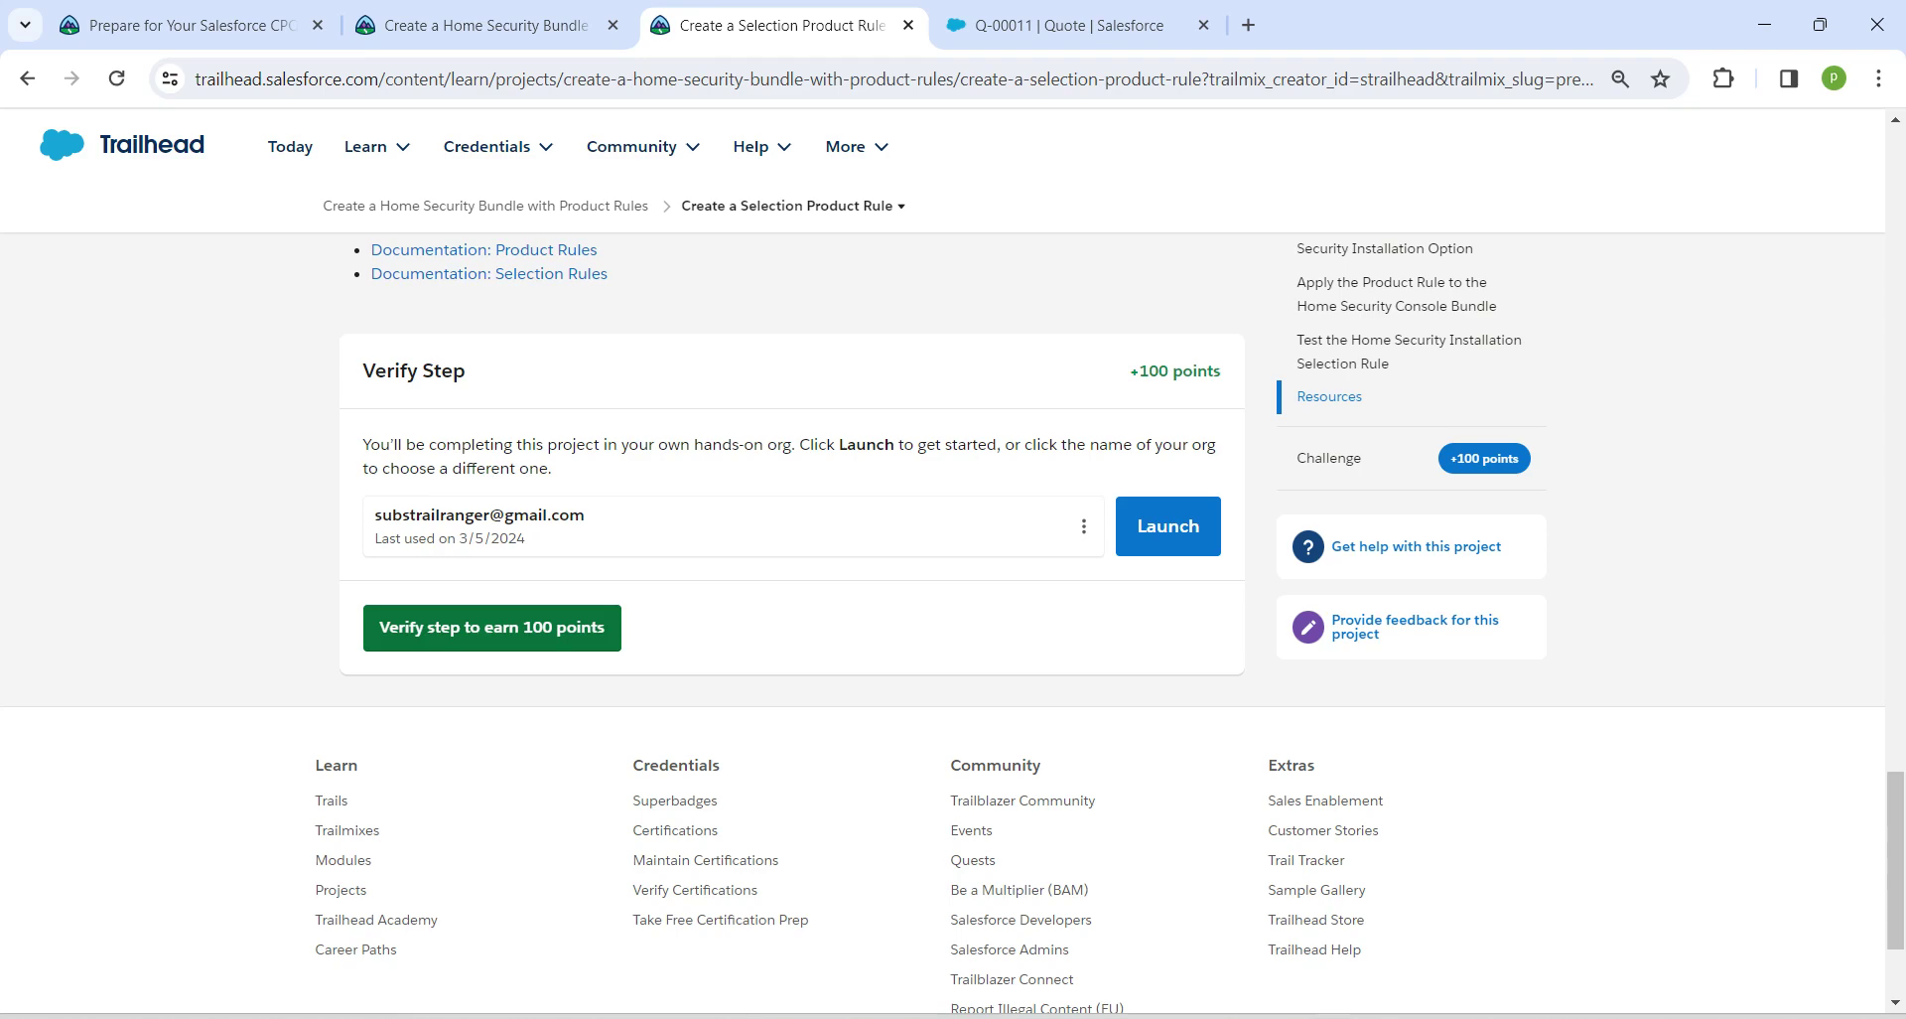
pyautogui.click(491, 627)
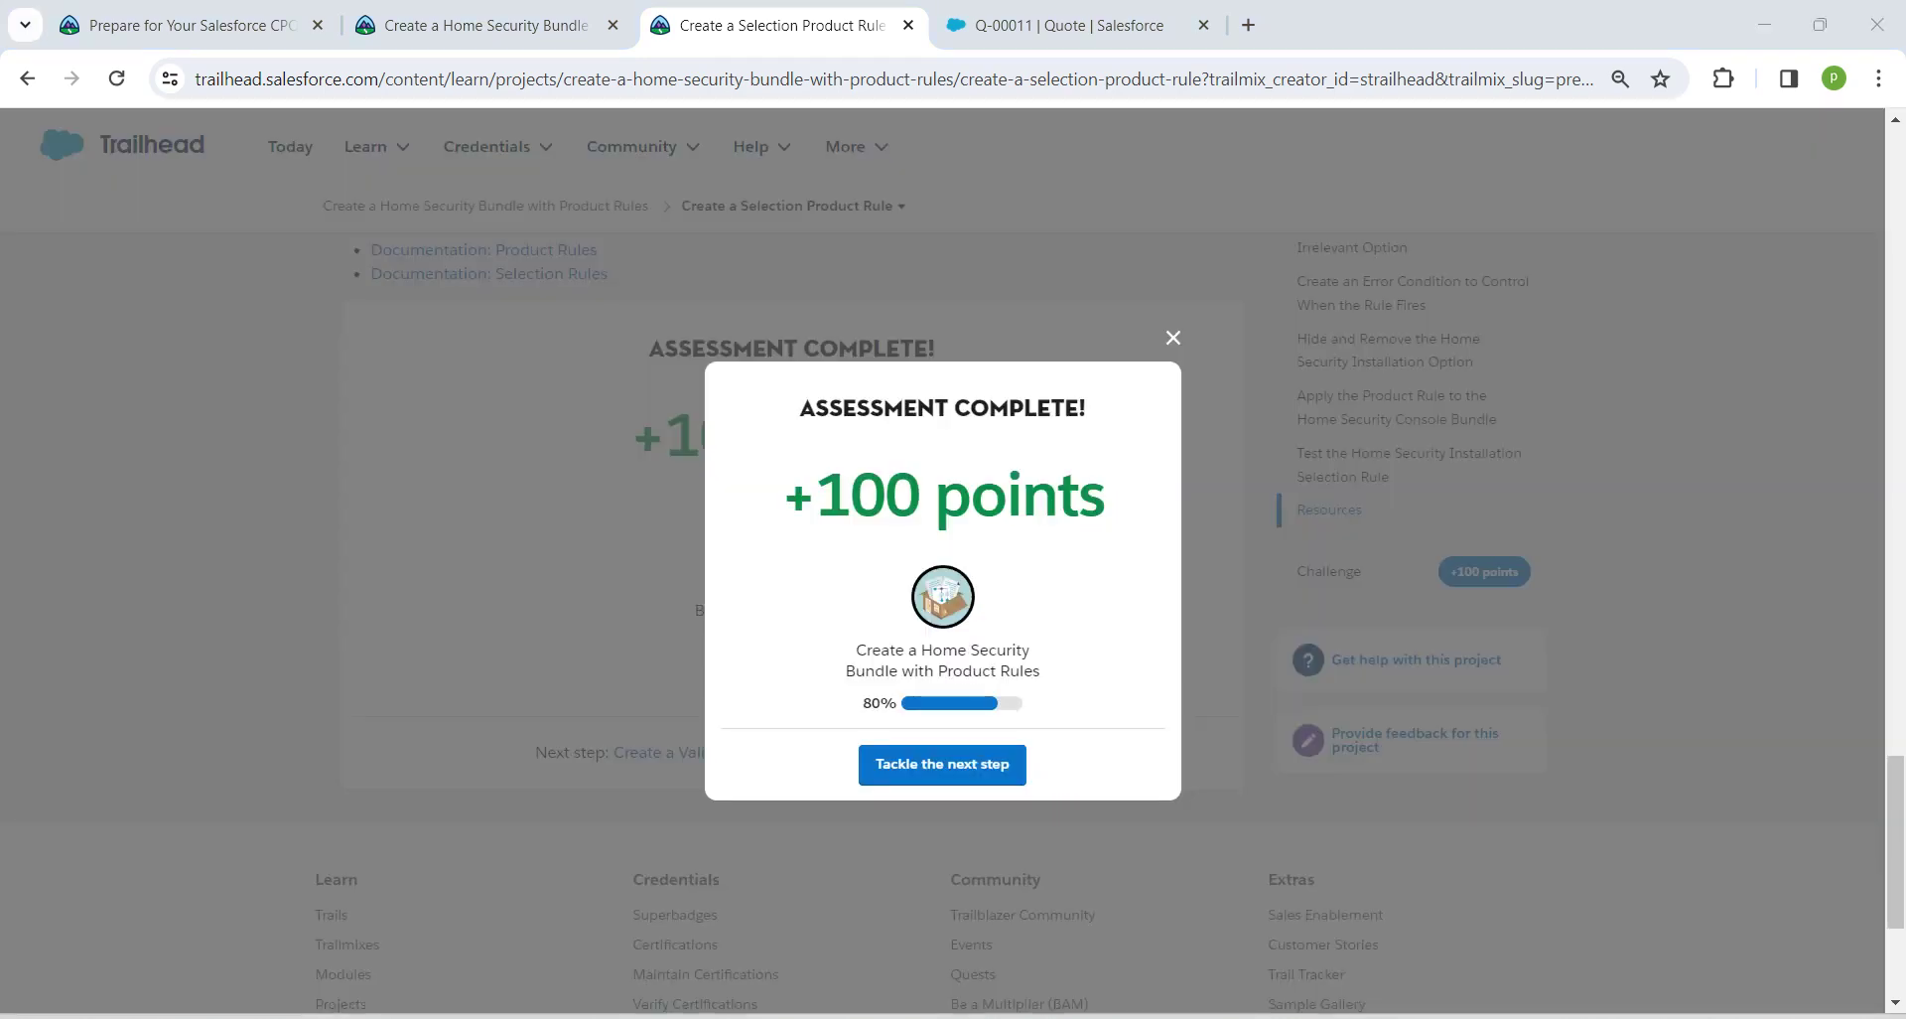
pyautogui.click(942, 763)
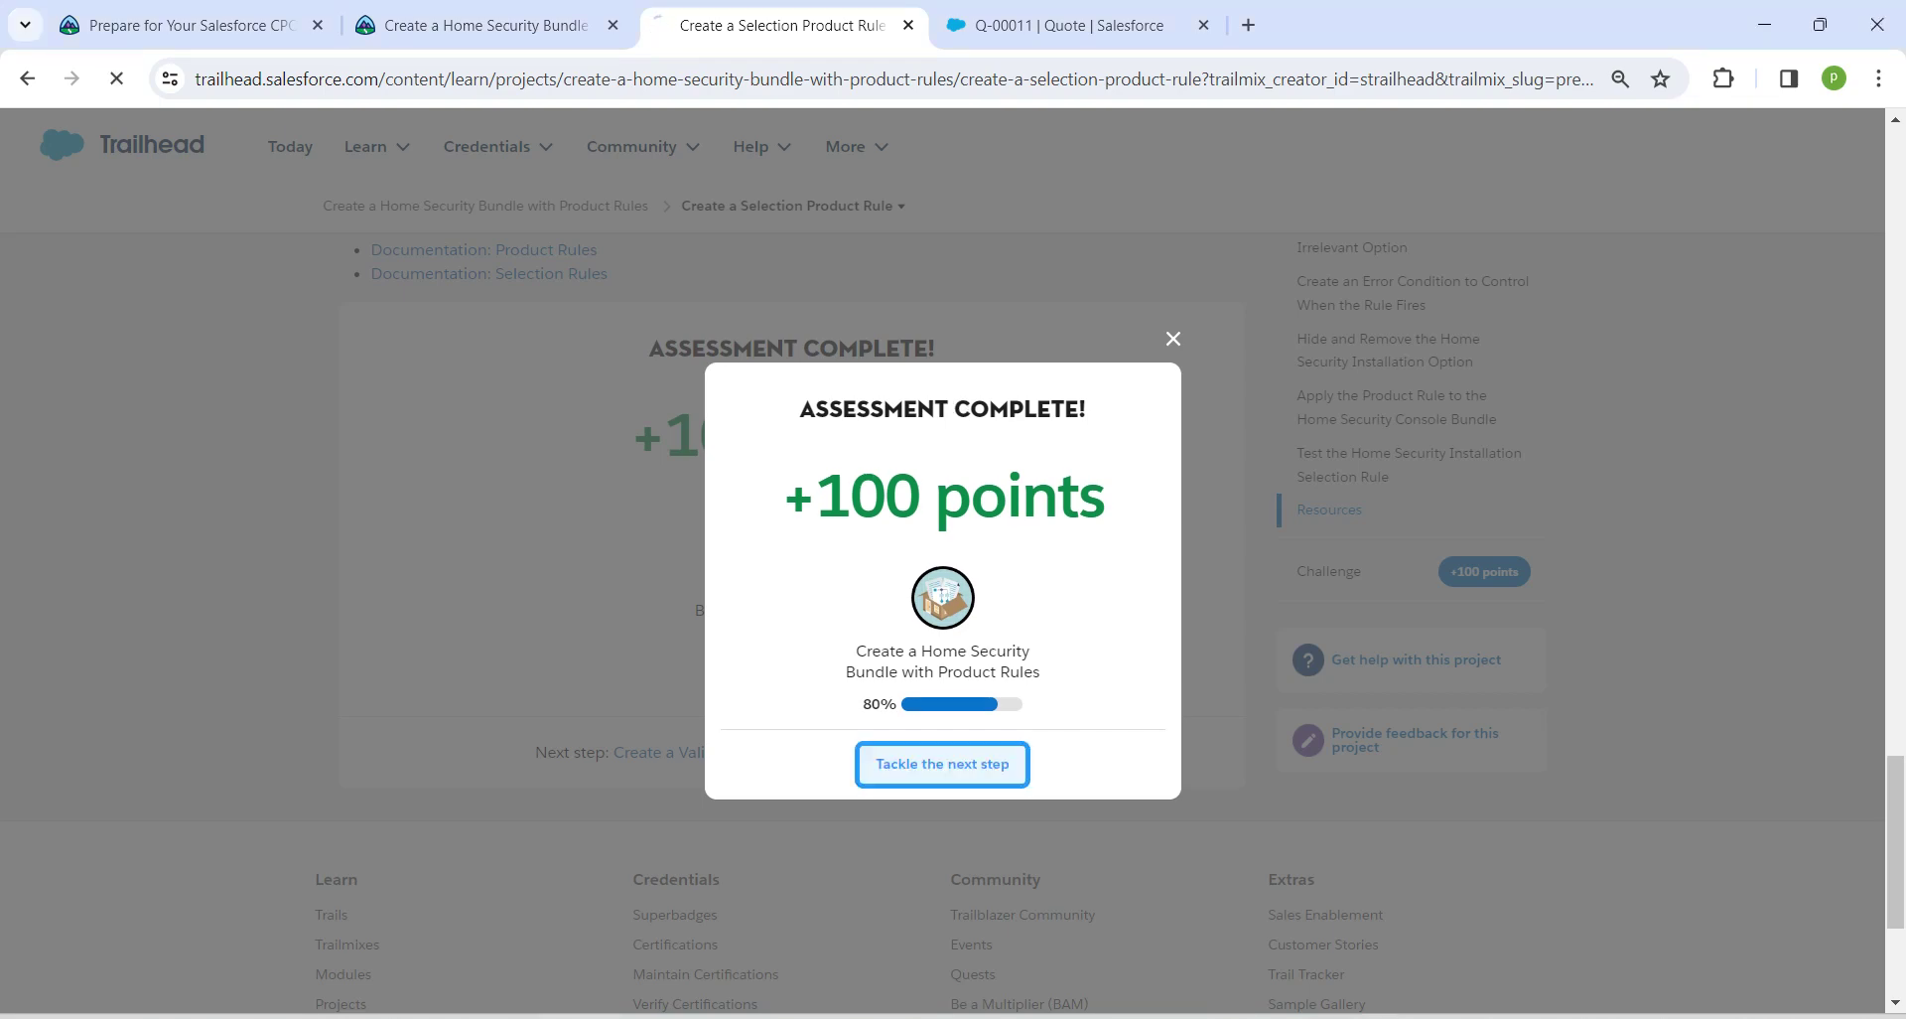